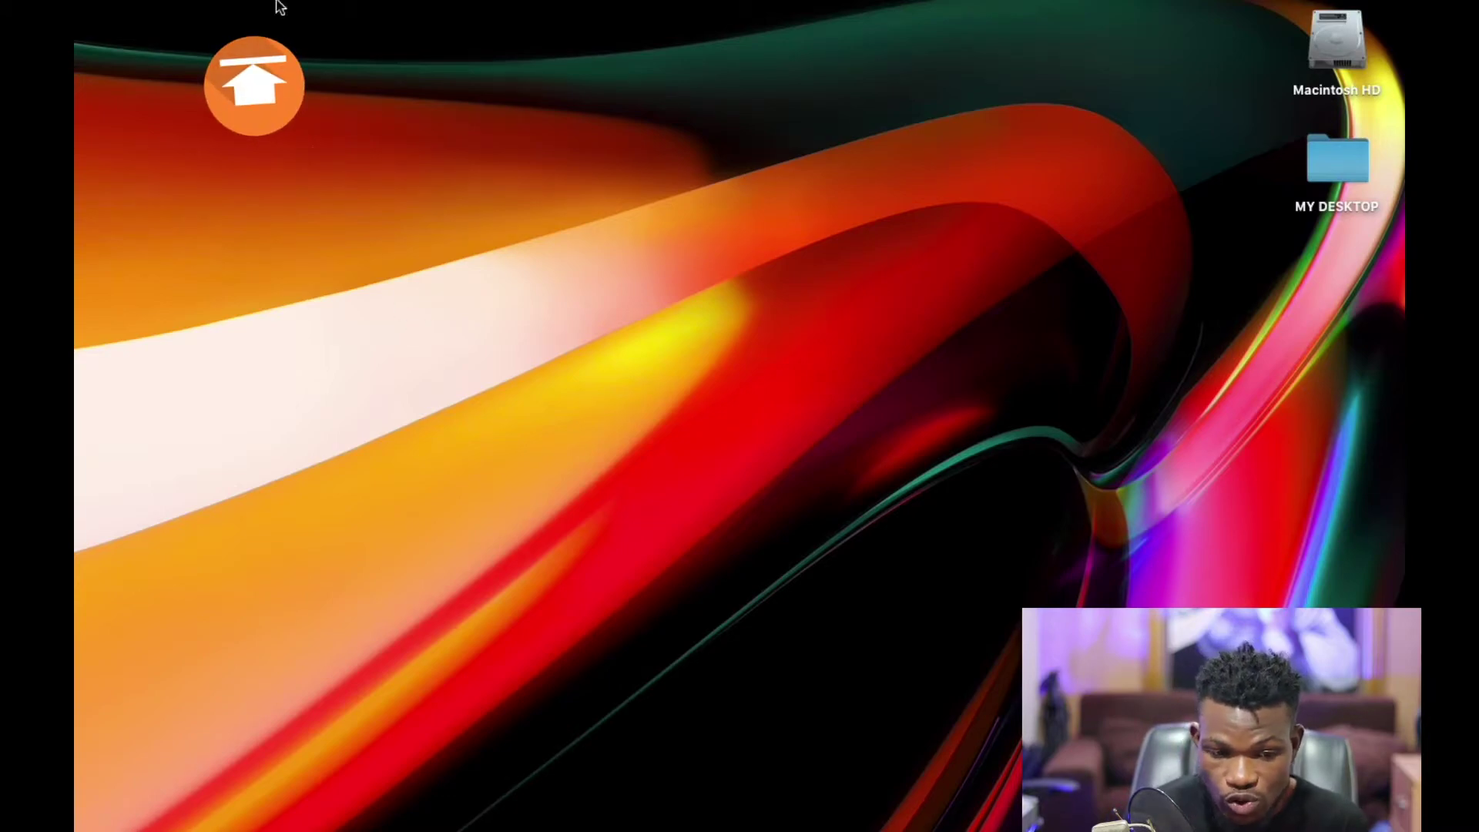
Start a new project and set the first track's software instrument to Empty Channel Strip.
mouse_move(279, 7)
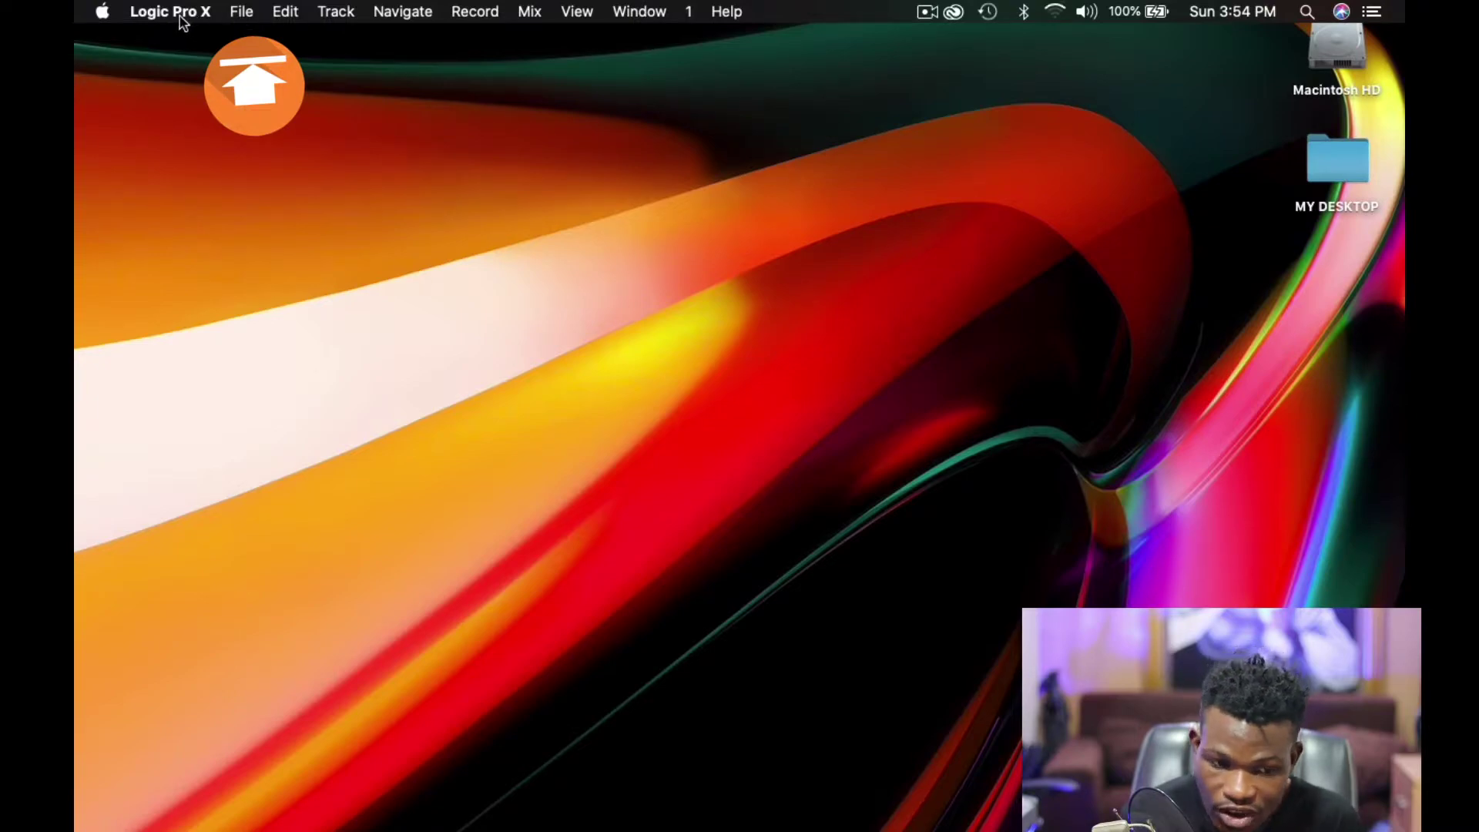
left_click(242, 13)
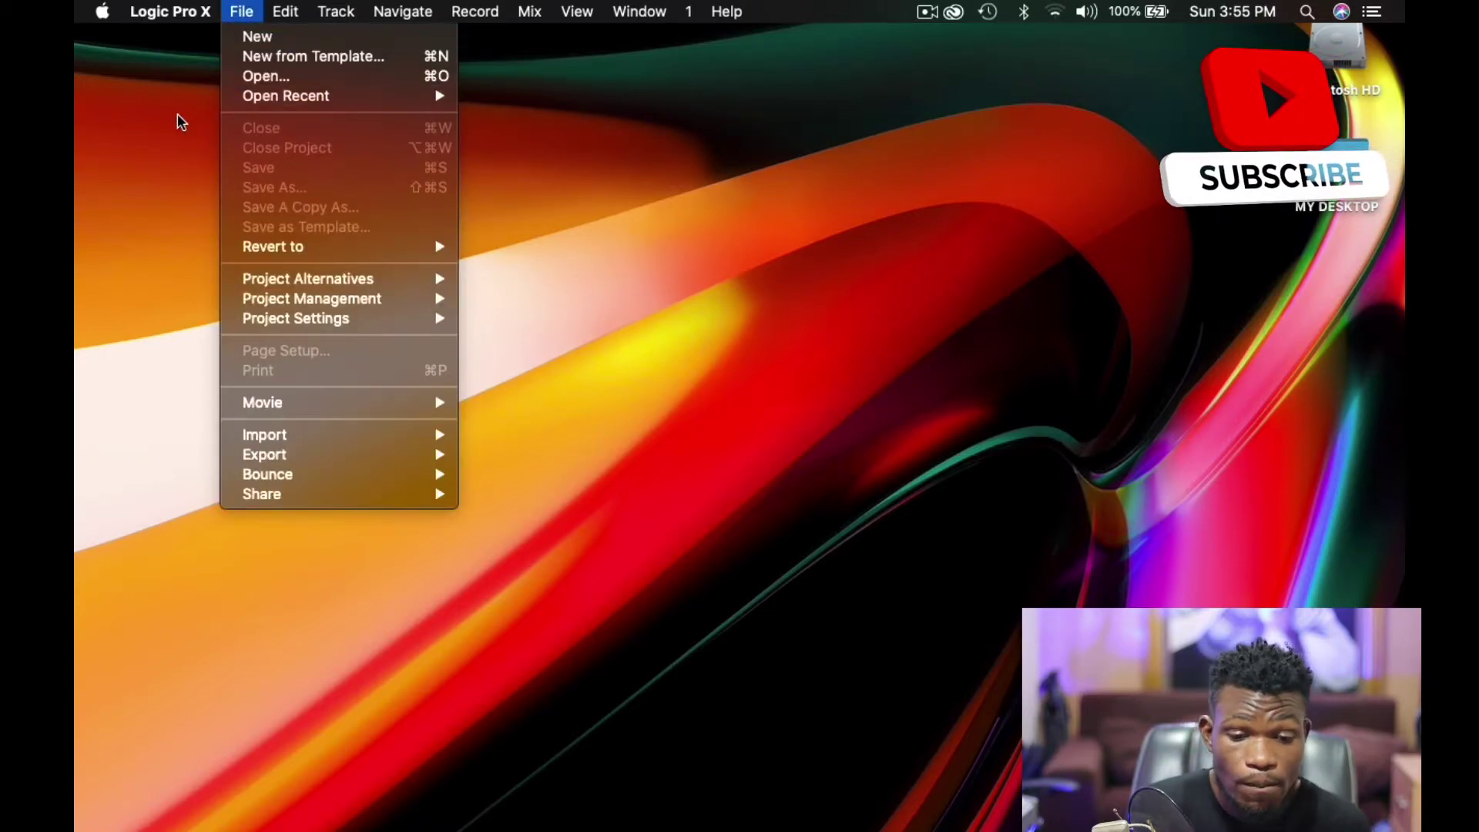
left_click(289, 43)
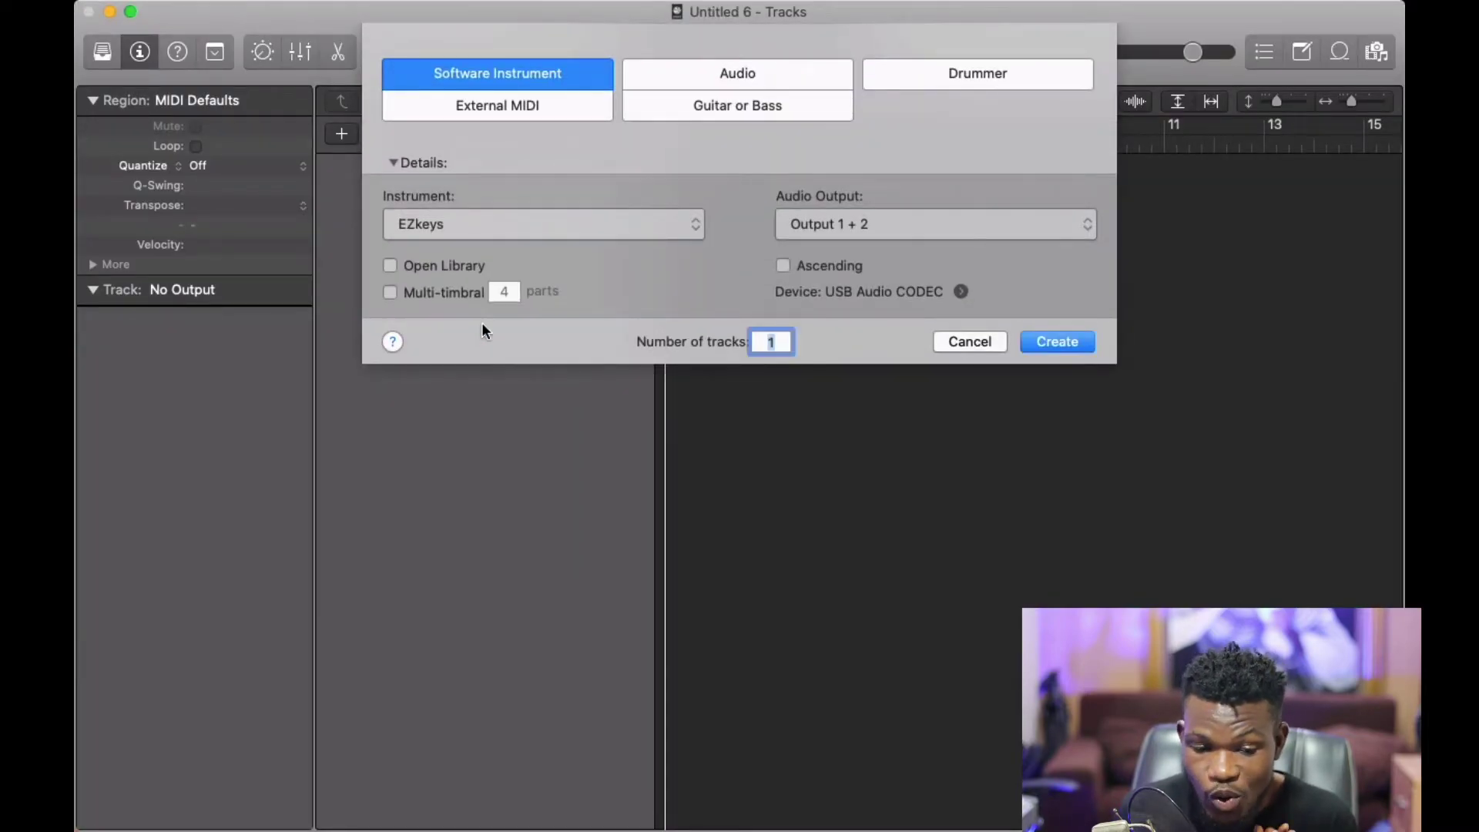
left_click(469, 219)
left_click(492, 259)
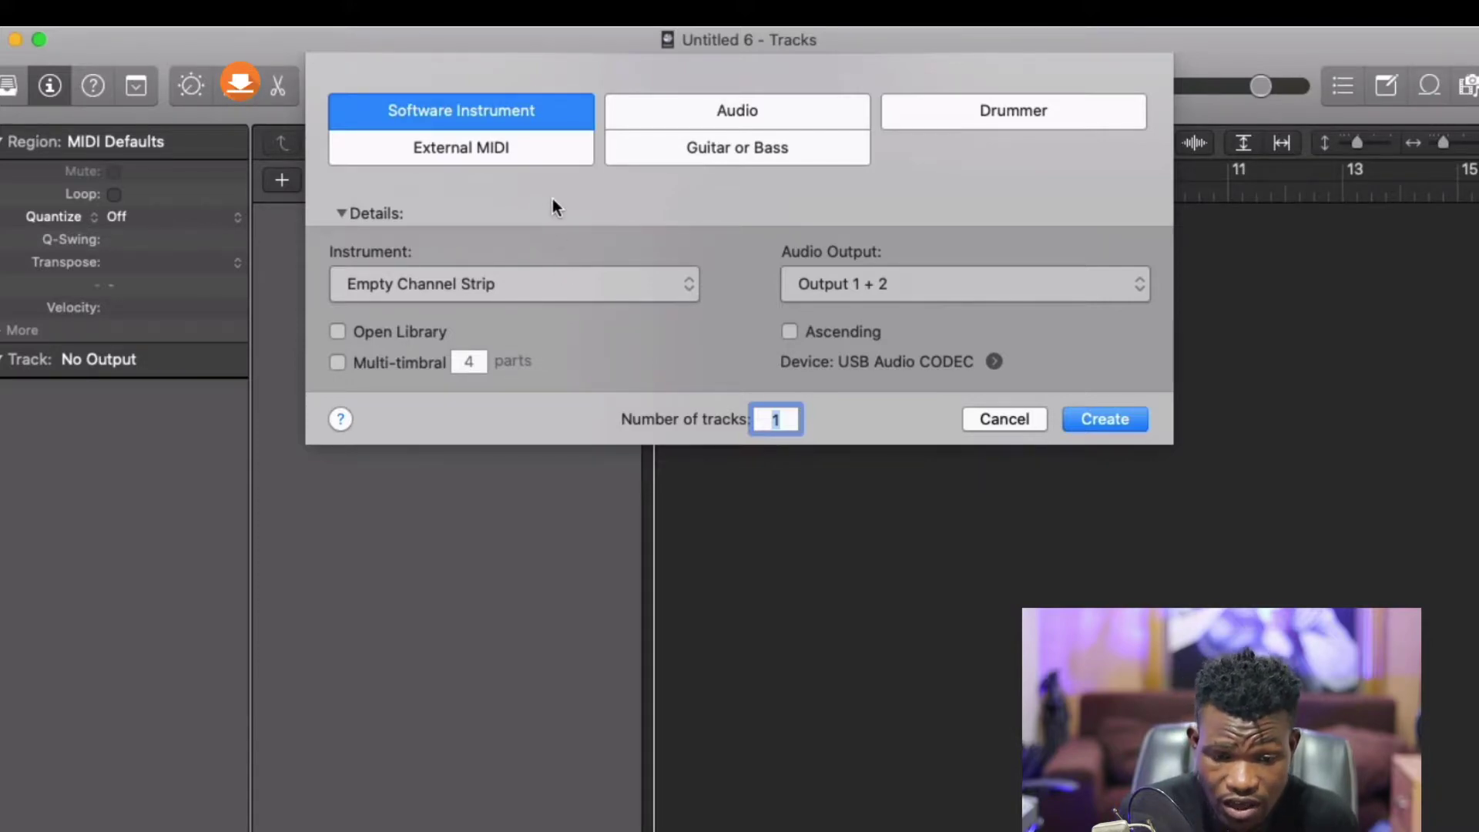
Review the External MIDI, Audio, Drummer and Guitar or Bass track options, and create one Software Instrument track with an empty channel strip.
left_click(478, 148)
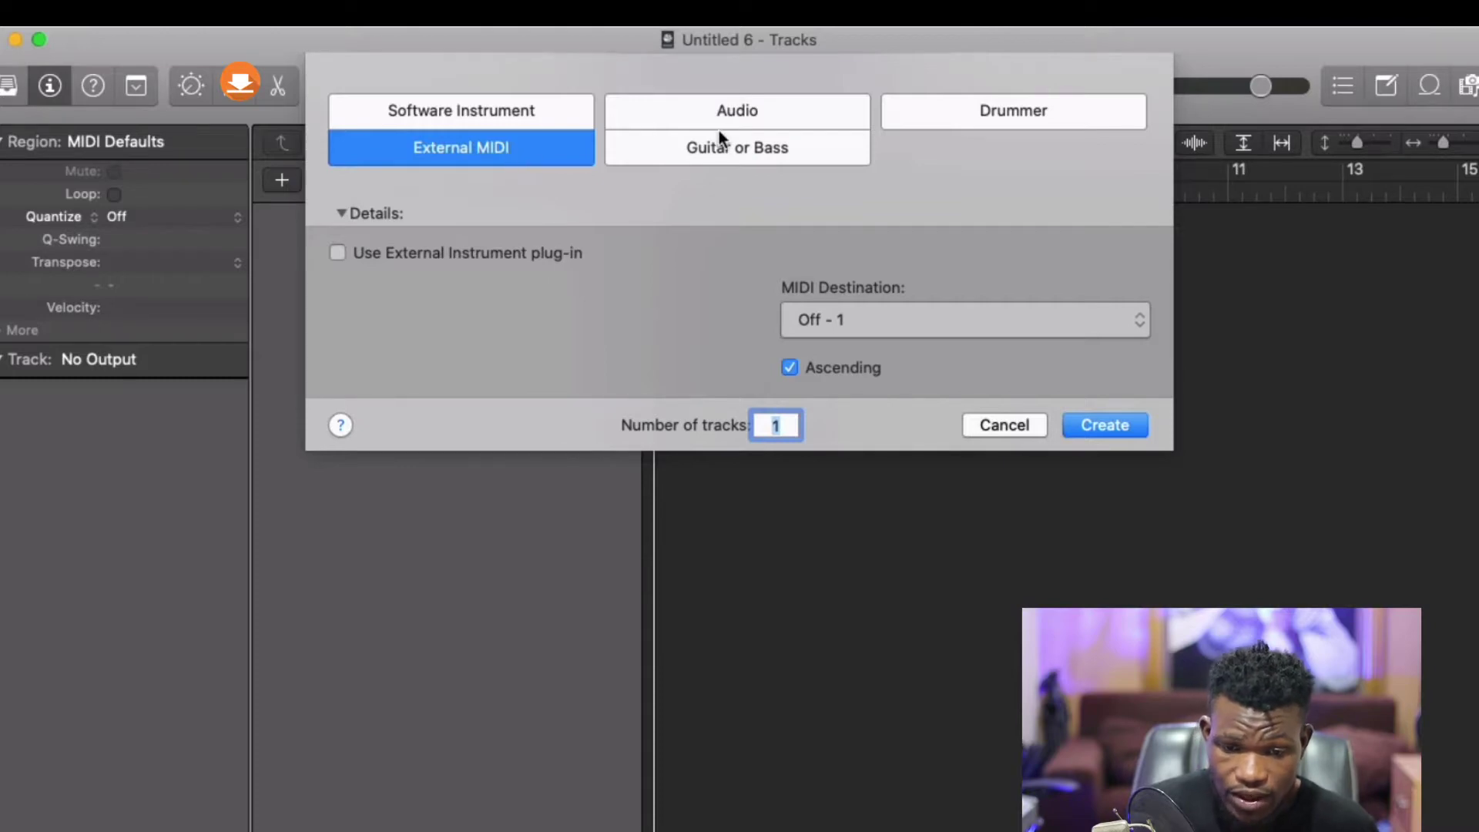
left_click(698, 118)
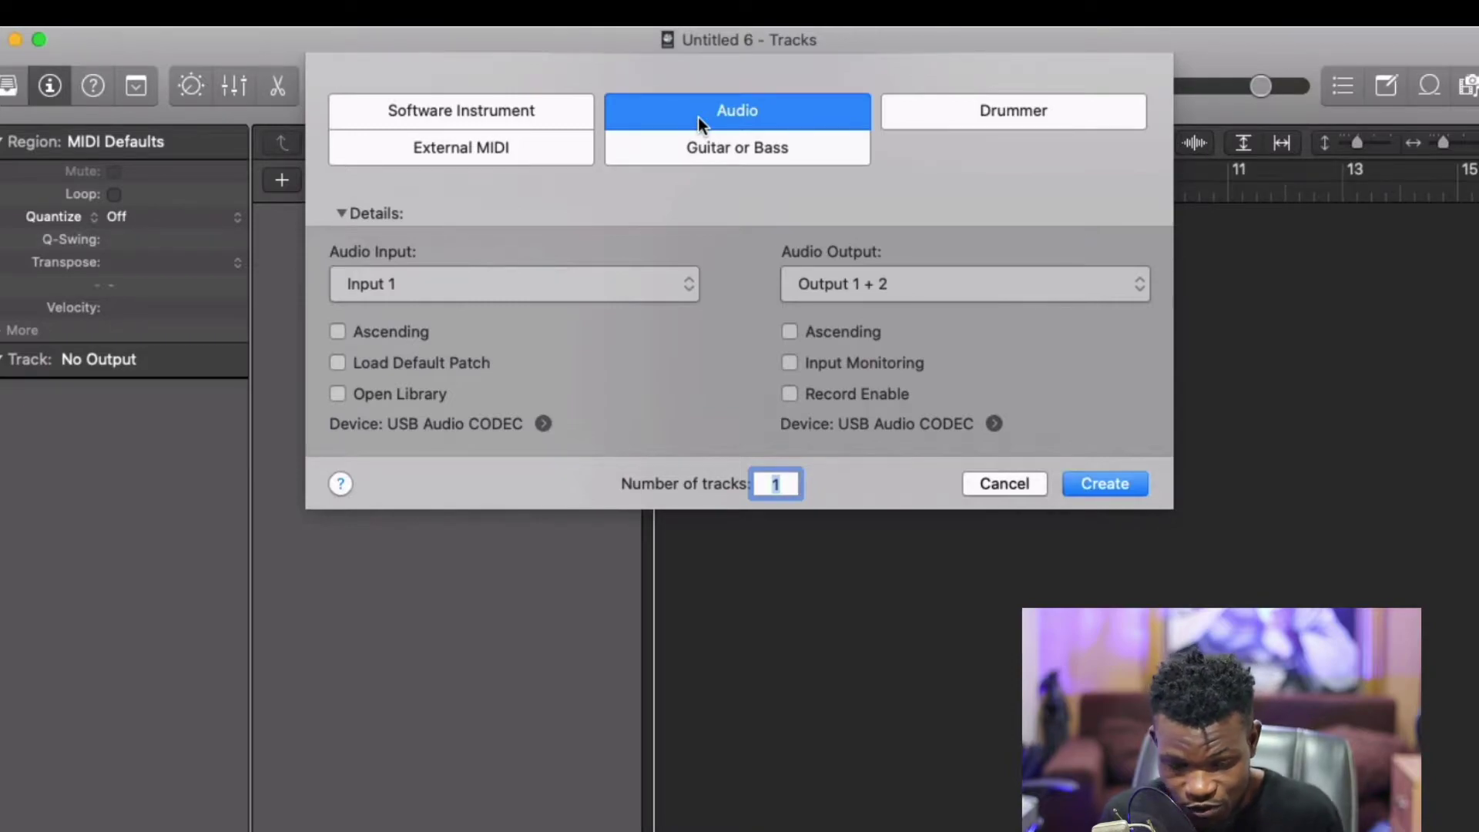
left_click(992, 113)
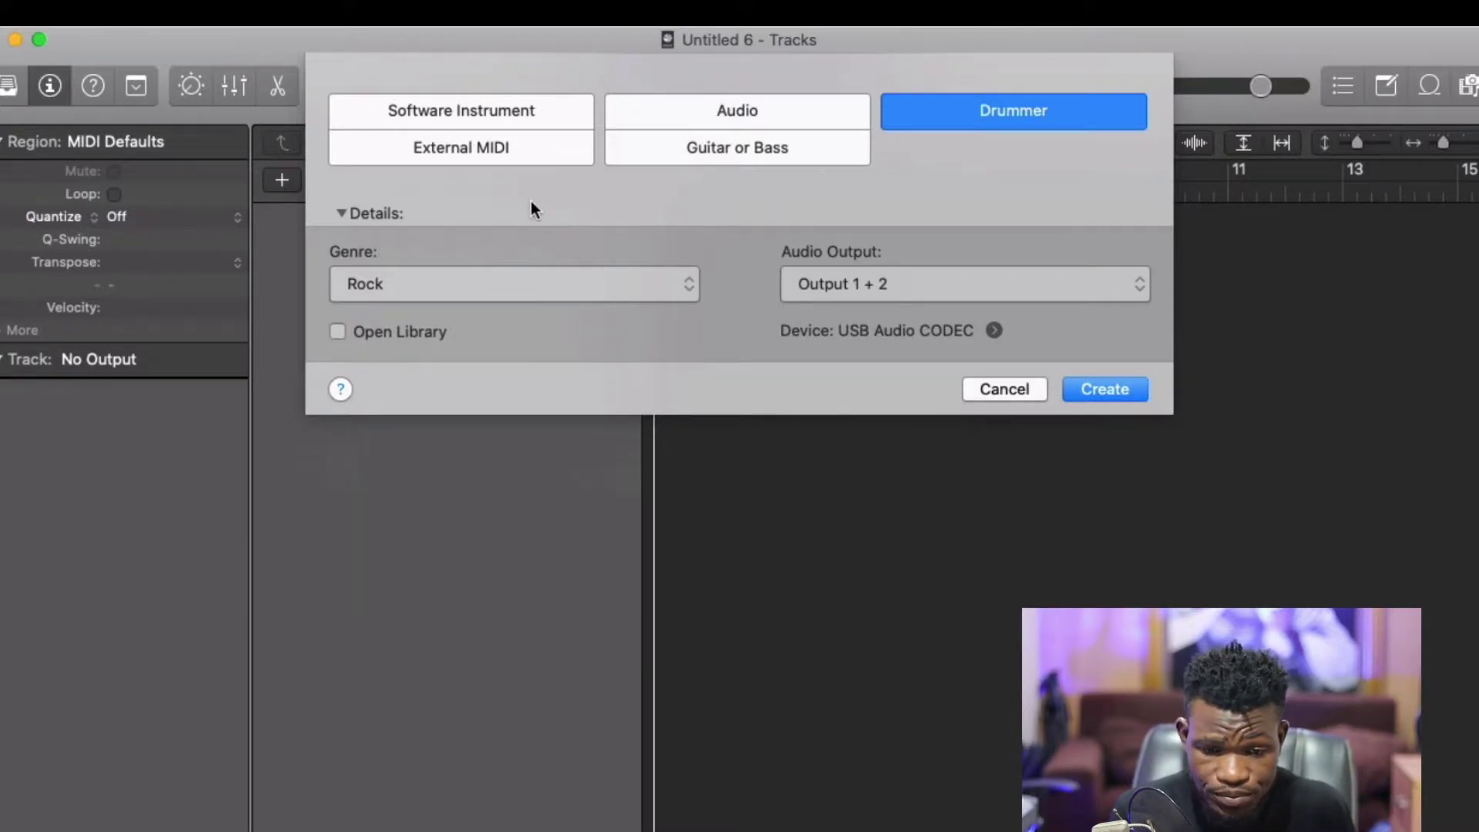
left_click(691, 149)
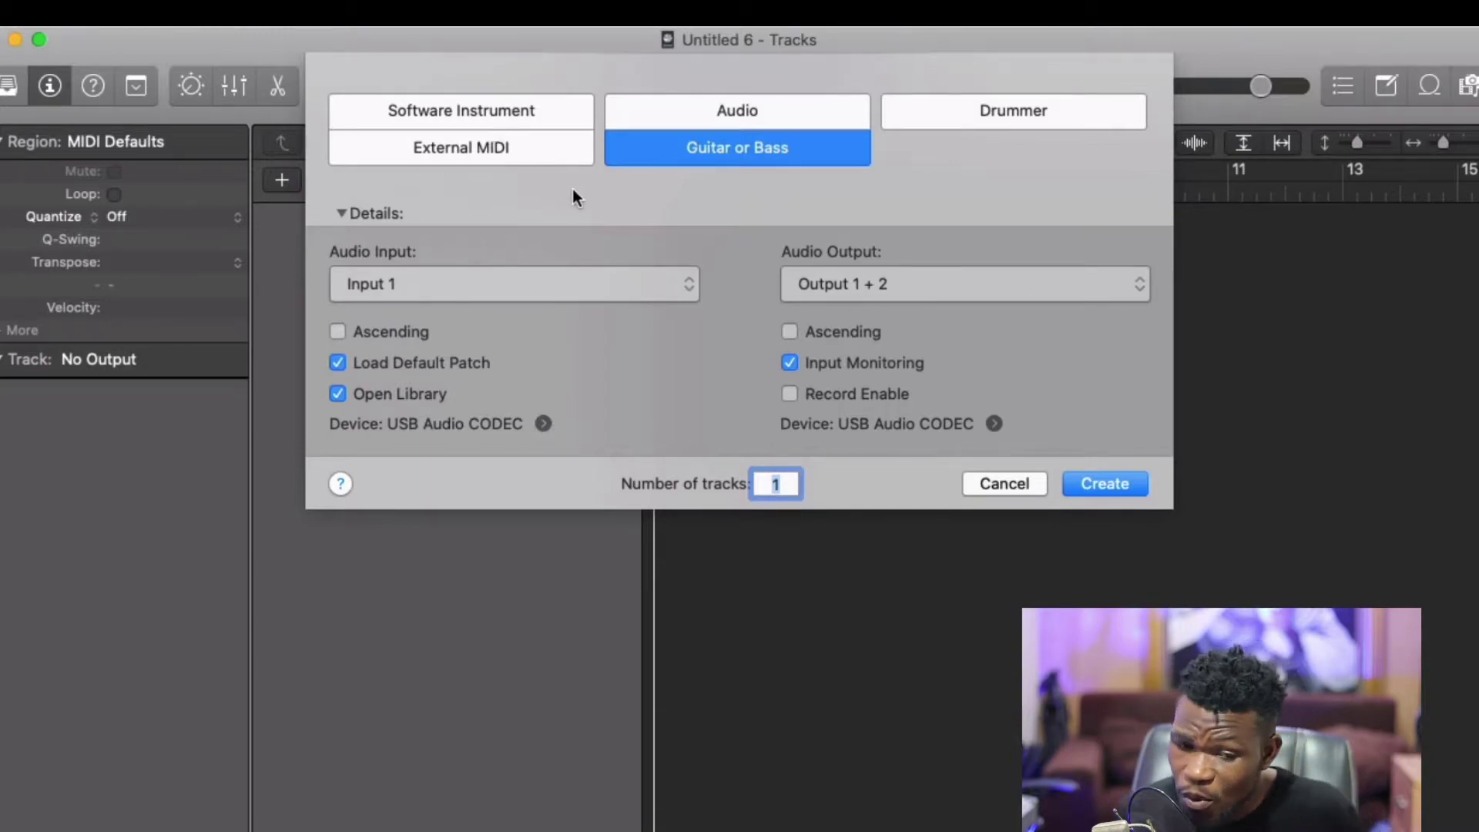
left_click(493, 114)
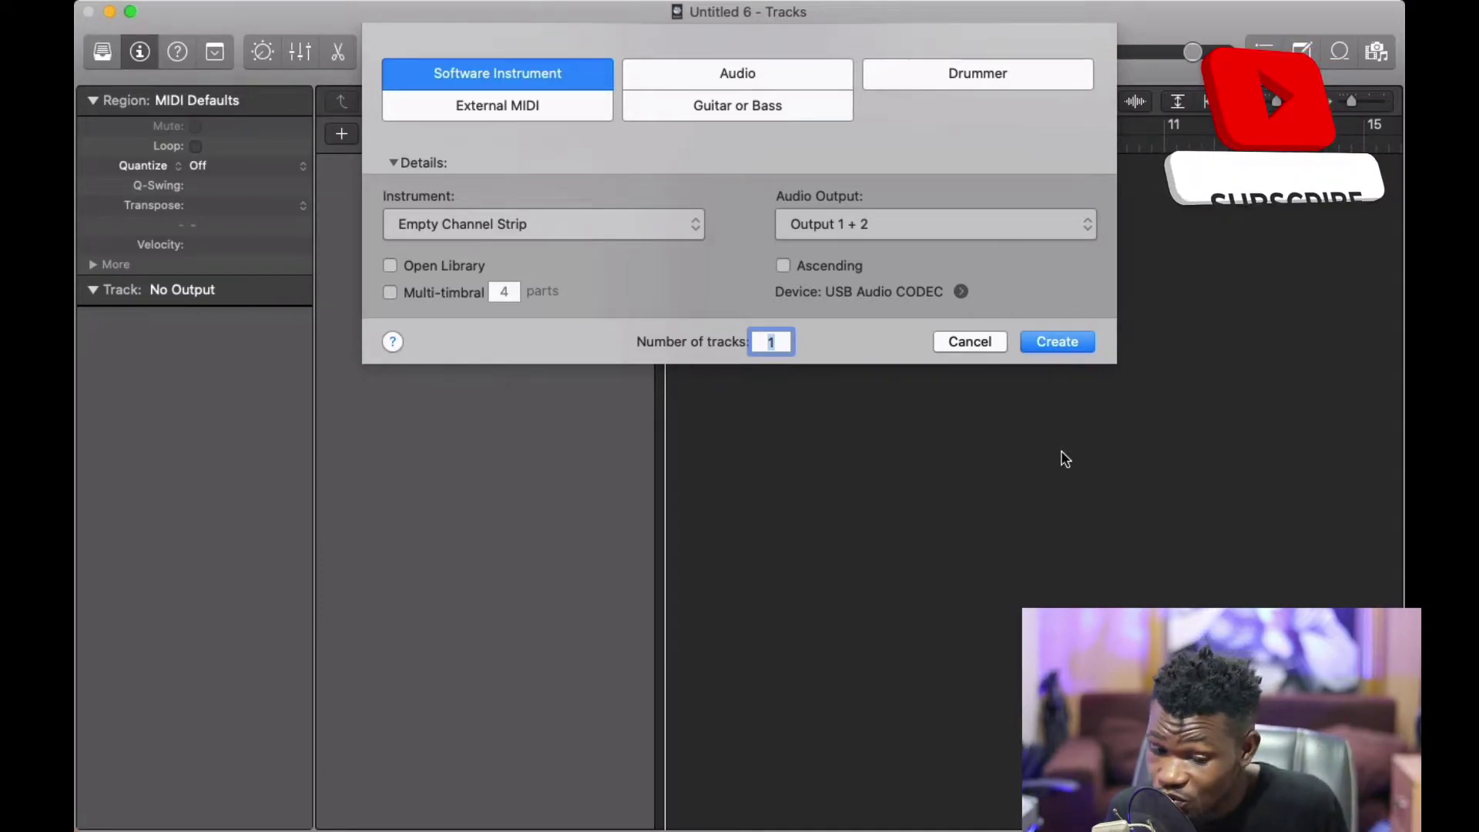
left_click(1057, 341)
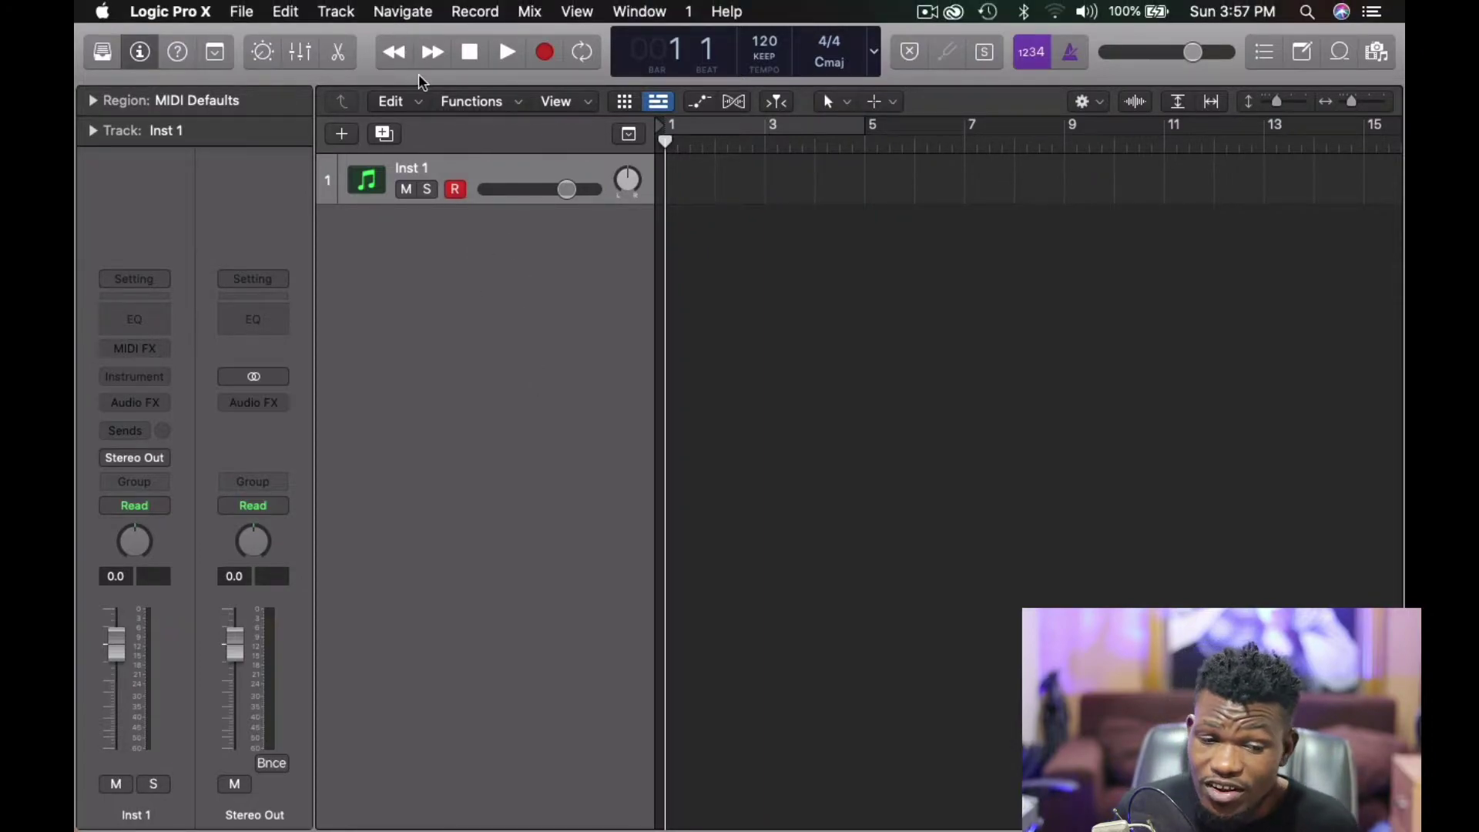
Save the project as "my first logic project" in a new folder inside the Logic folder.
left_click(243, 13)
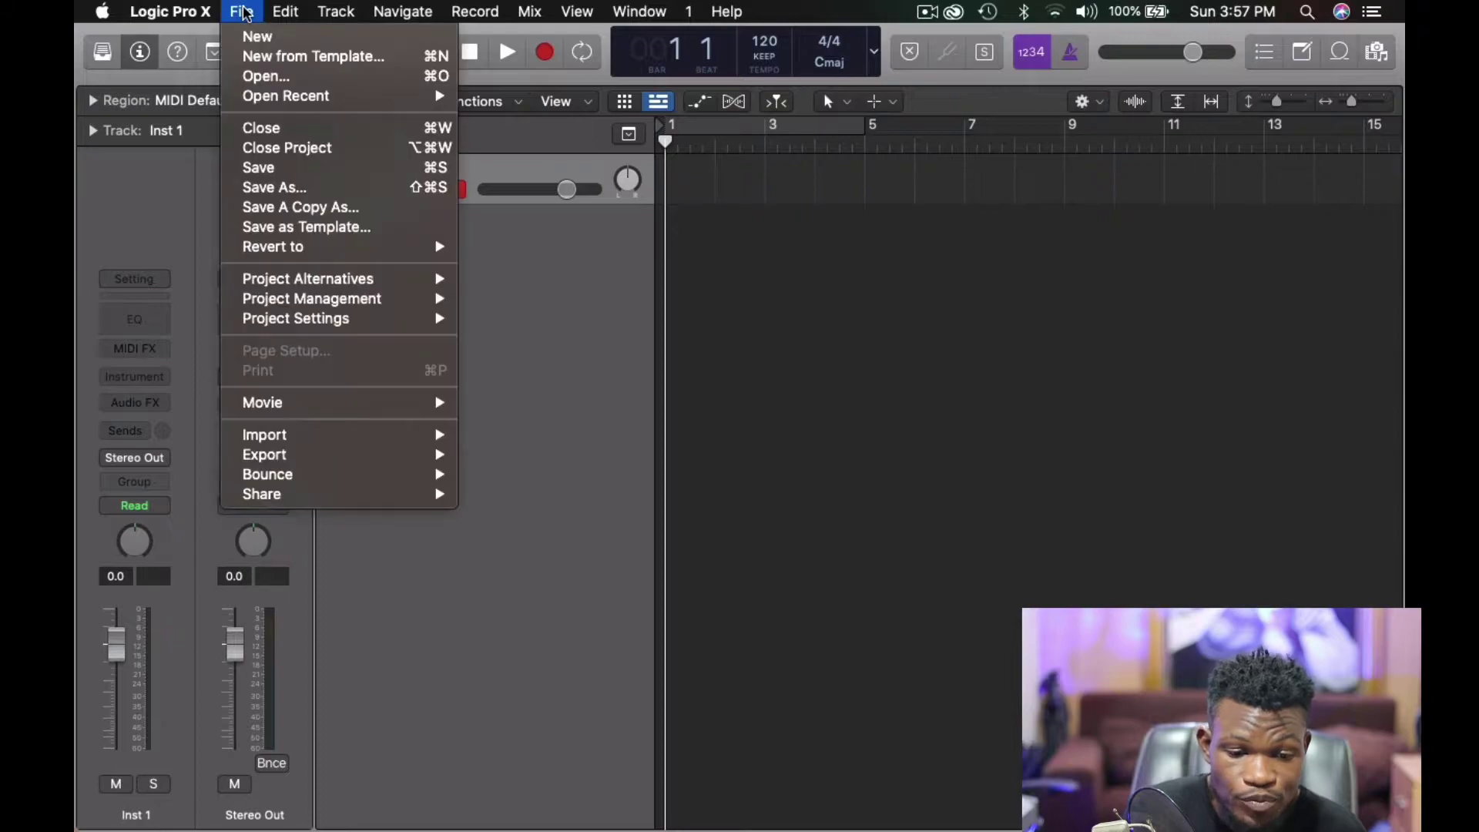
left_click(300, 173)
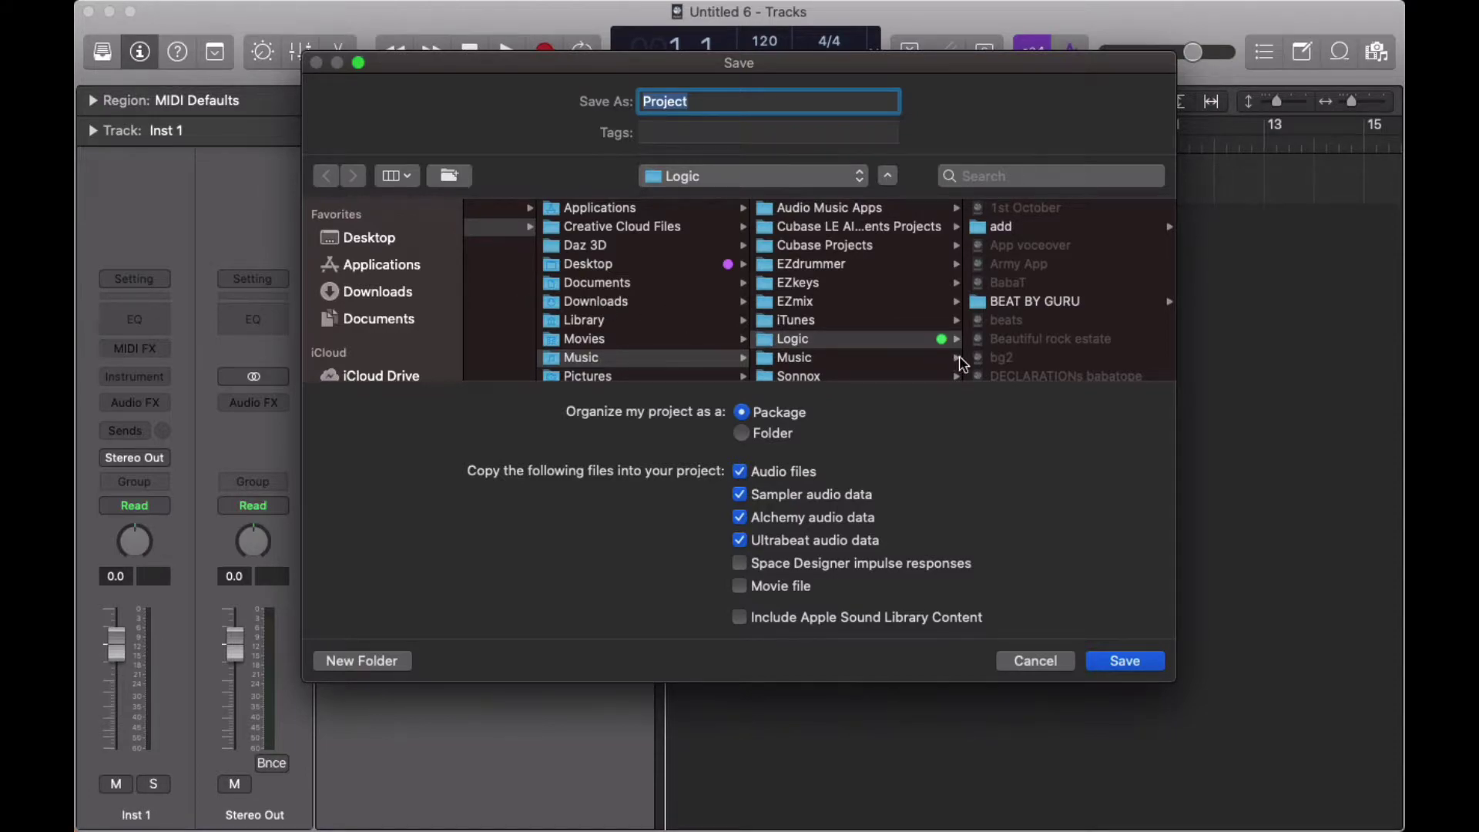
scroll(1001, 364, "down", 3)
scroll(1002, 363, "down", 5)
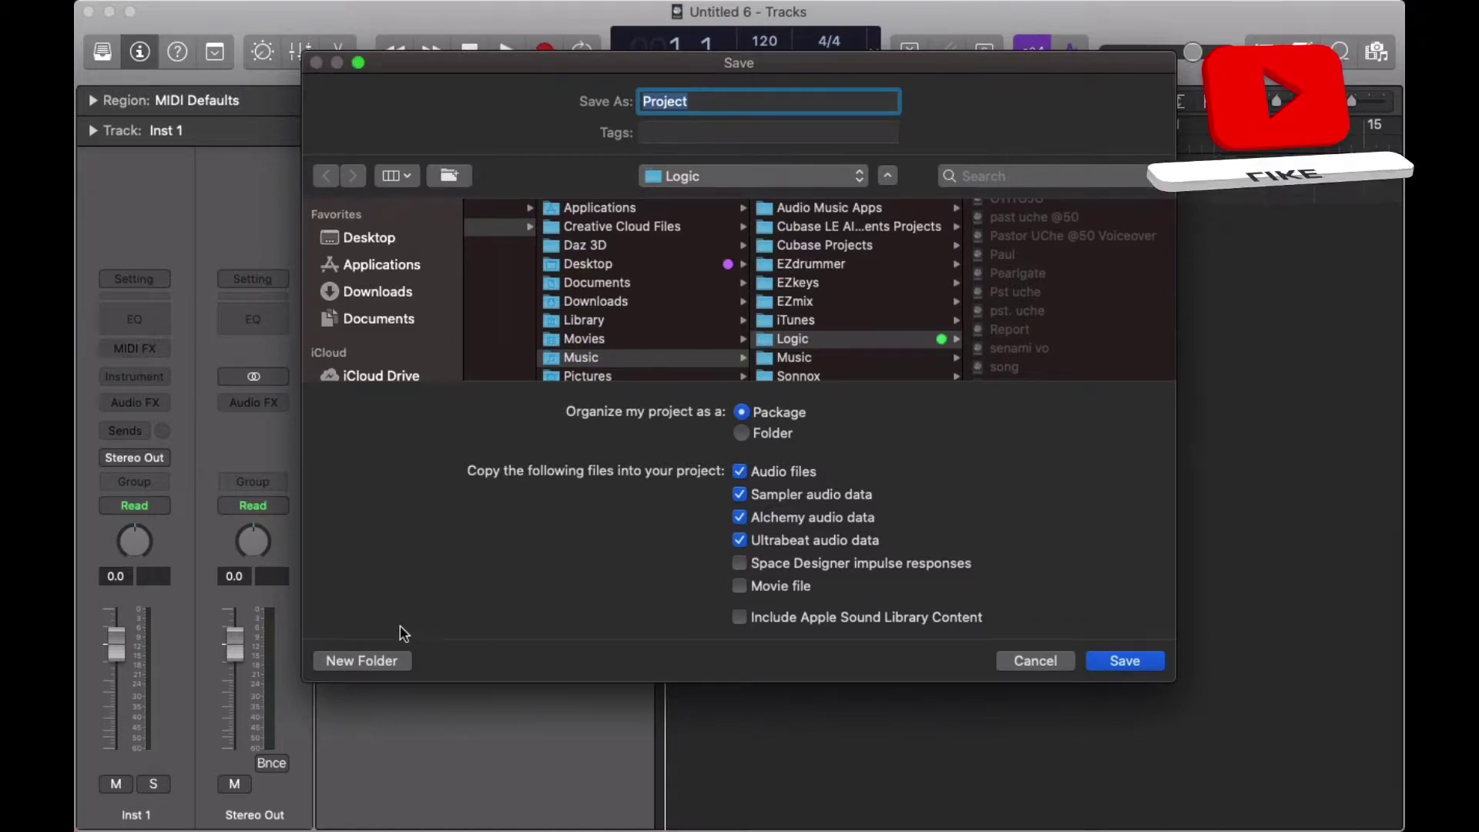
left_click(374, 667)
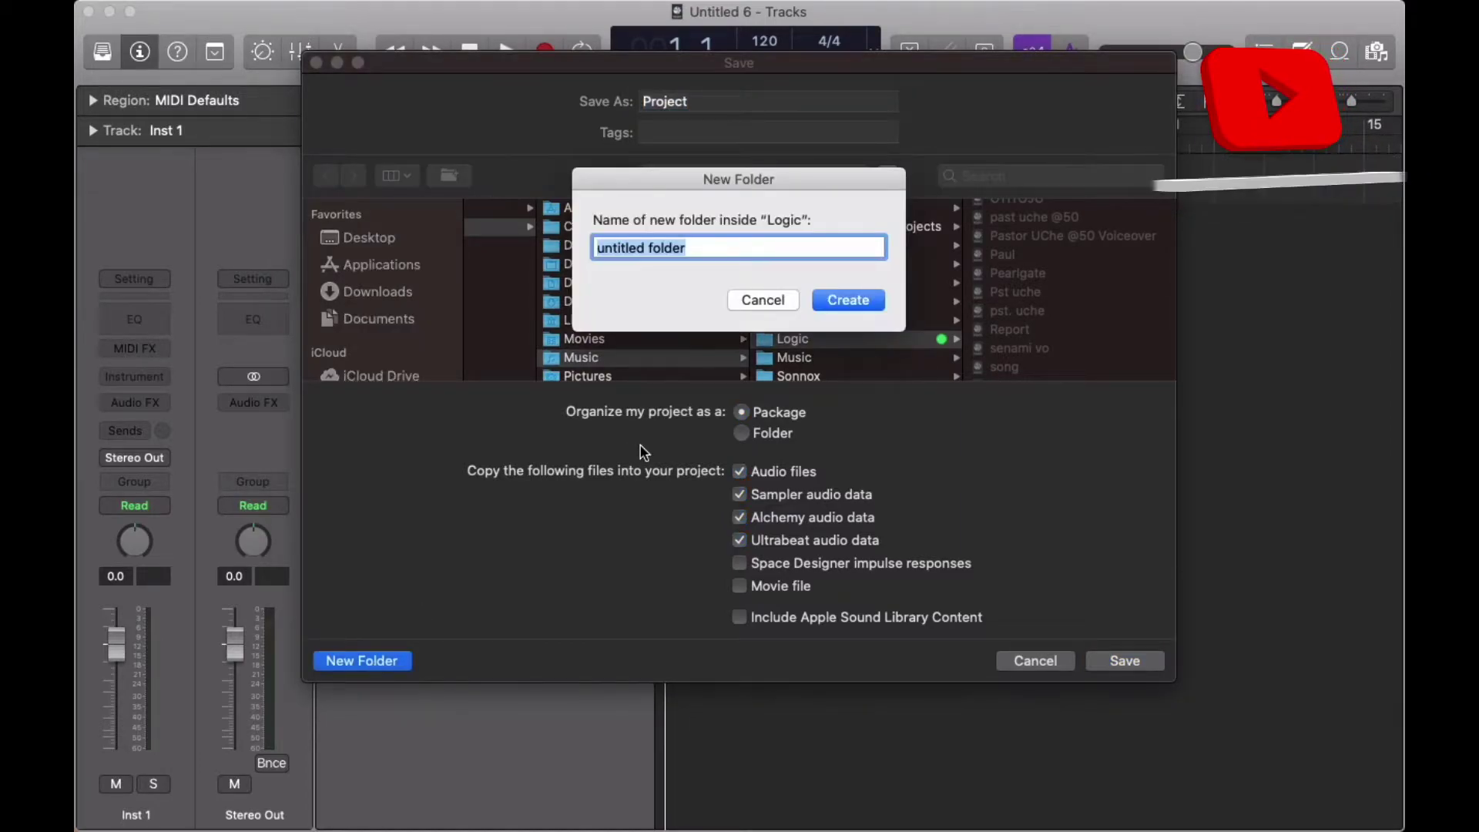
type("My first logiv")
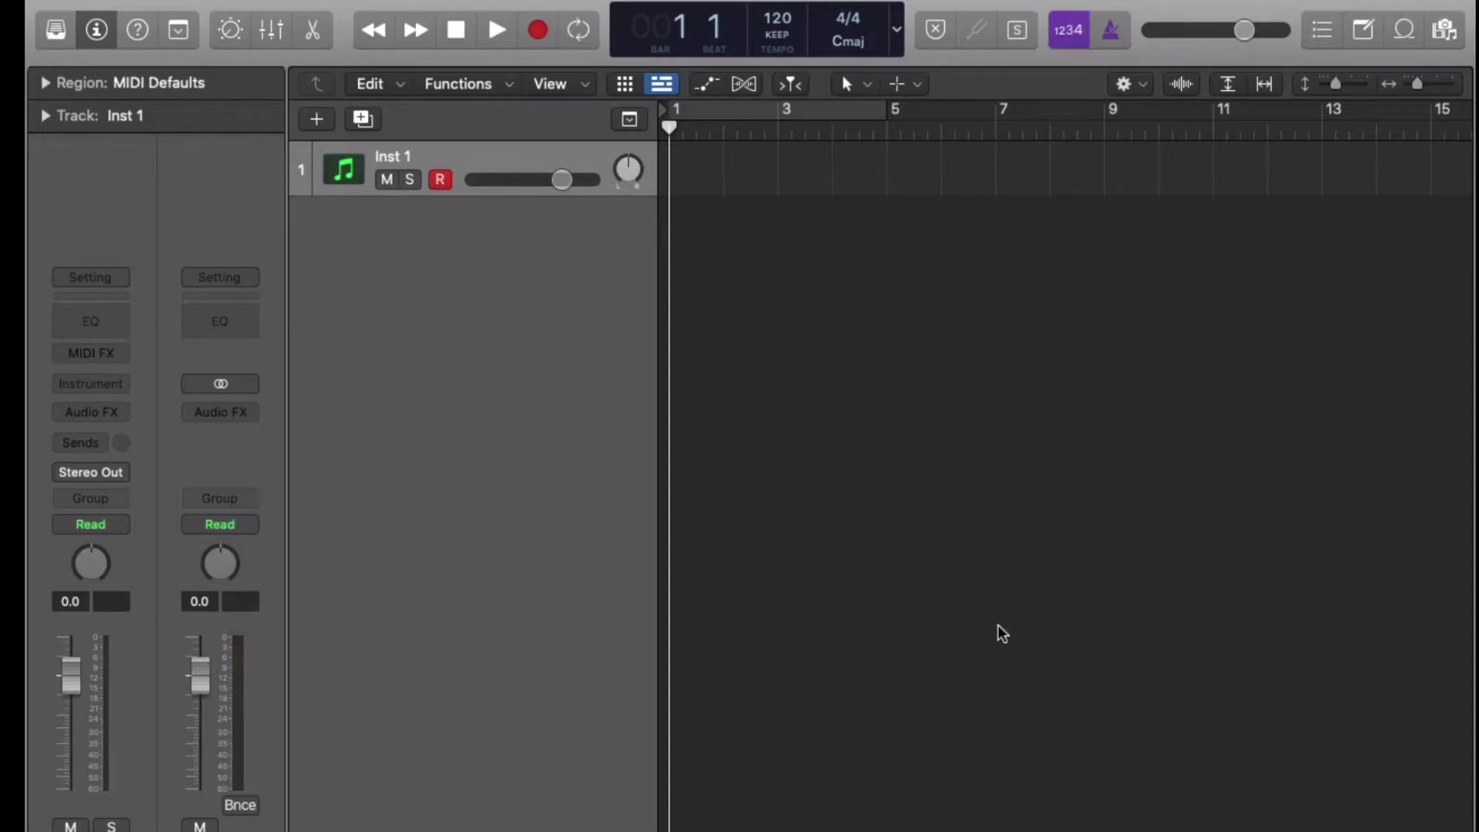
Load the 12 String Chords guitar setting from Legacy Jam Pack 1 onto the Inst 1 channel strip.
scroll(827, 537, "right", 1)
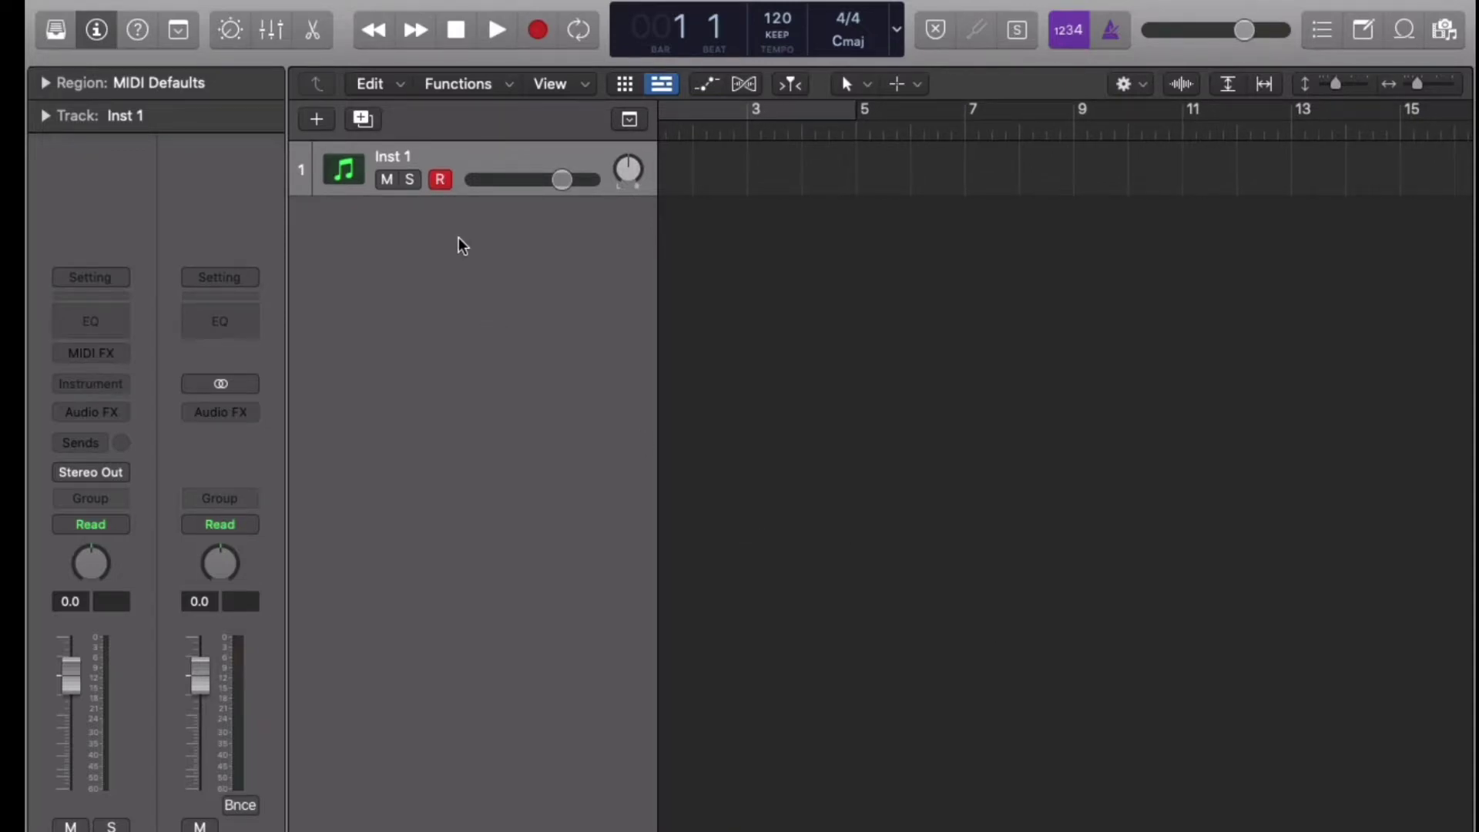
scroll(486, 248, "left", 1)
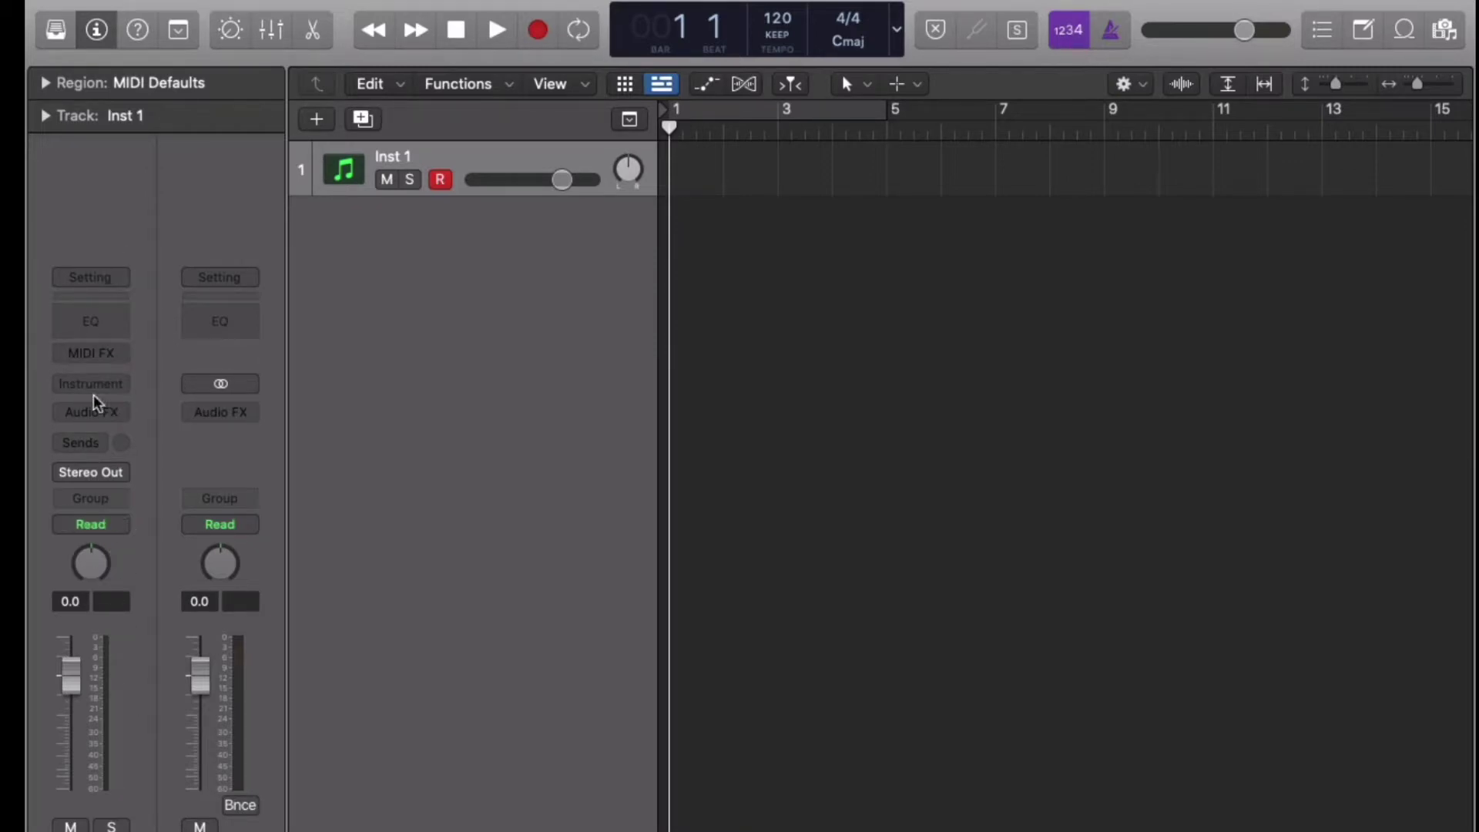
left_click(105, 282)
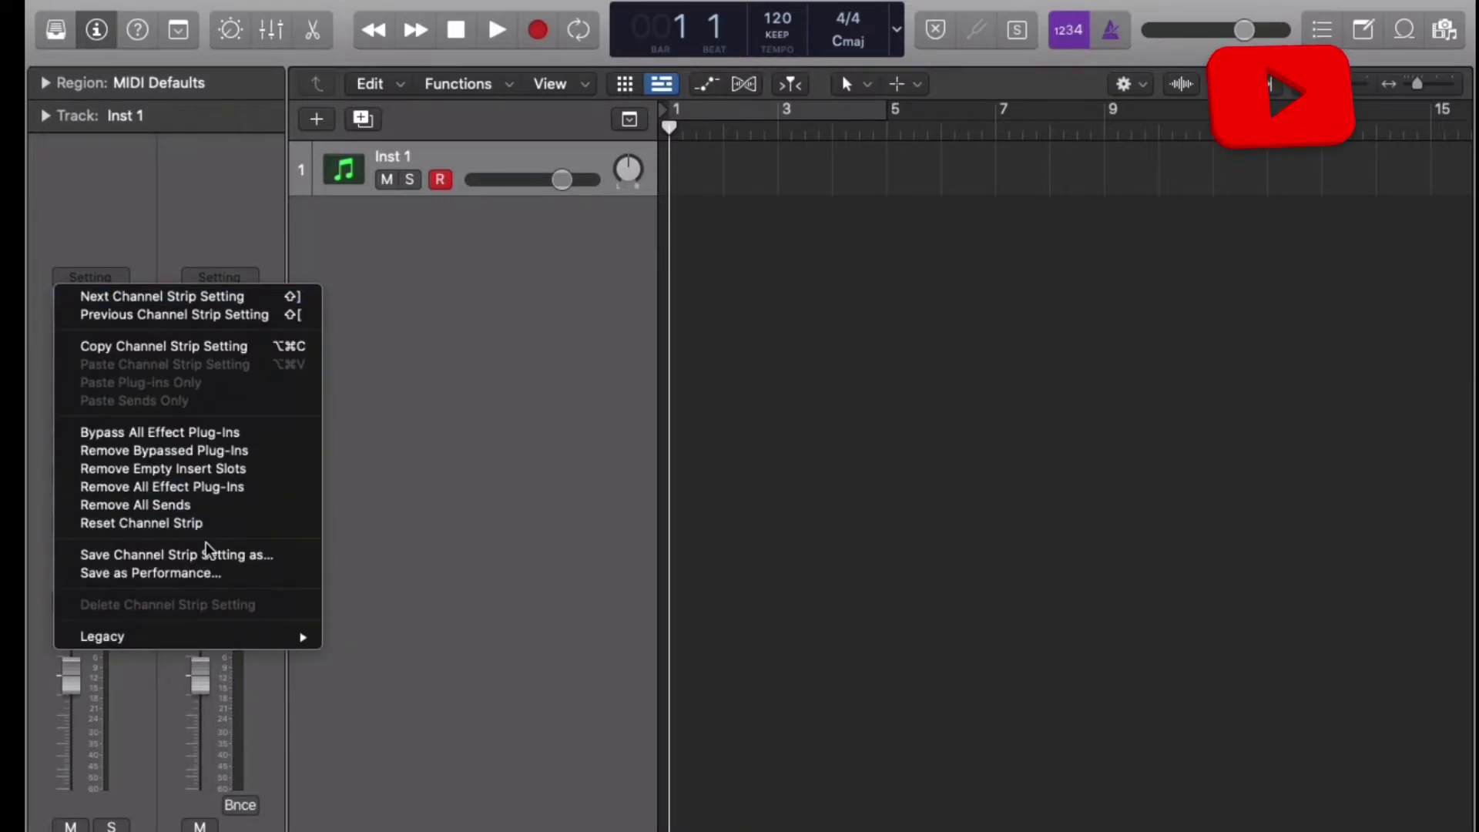
mouse_move(231, 645)
mouse_move(493, 700)
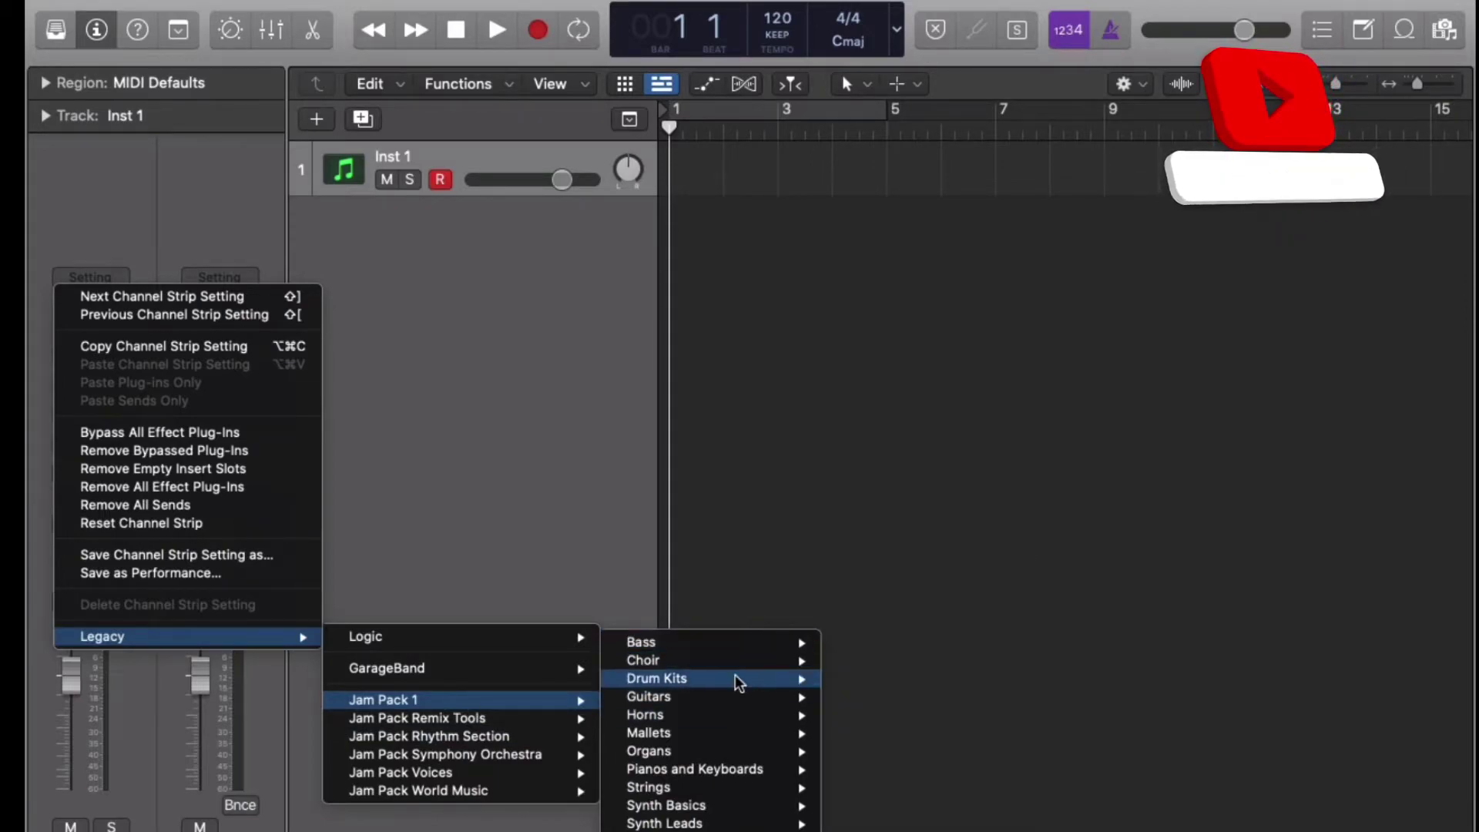
mouse_move(740, 678)
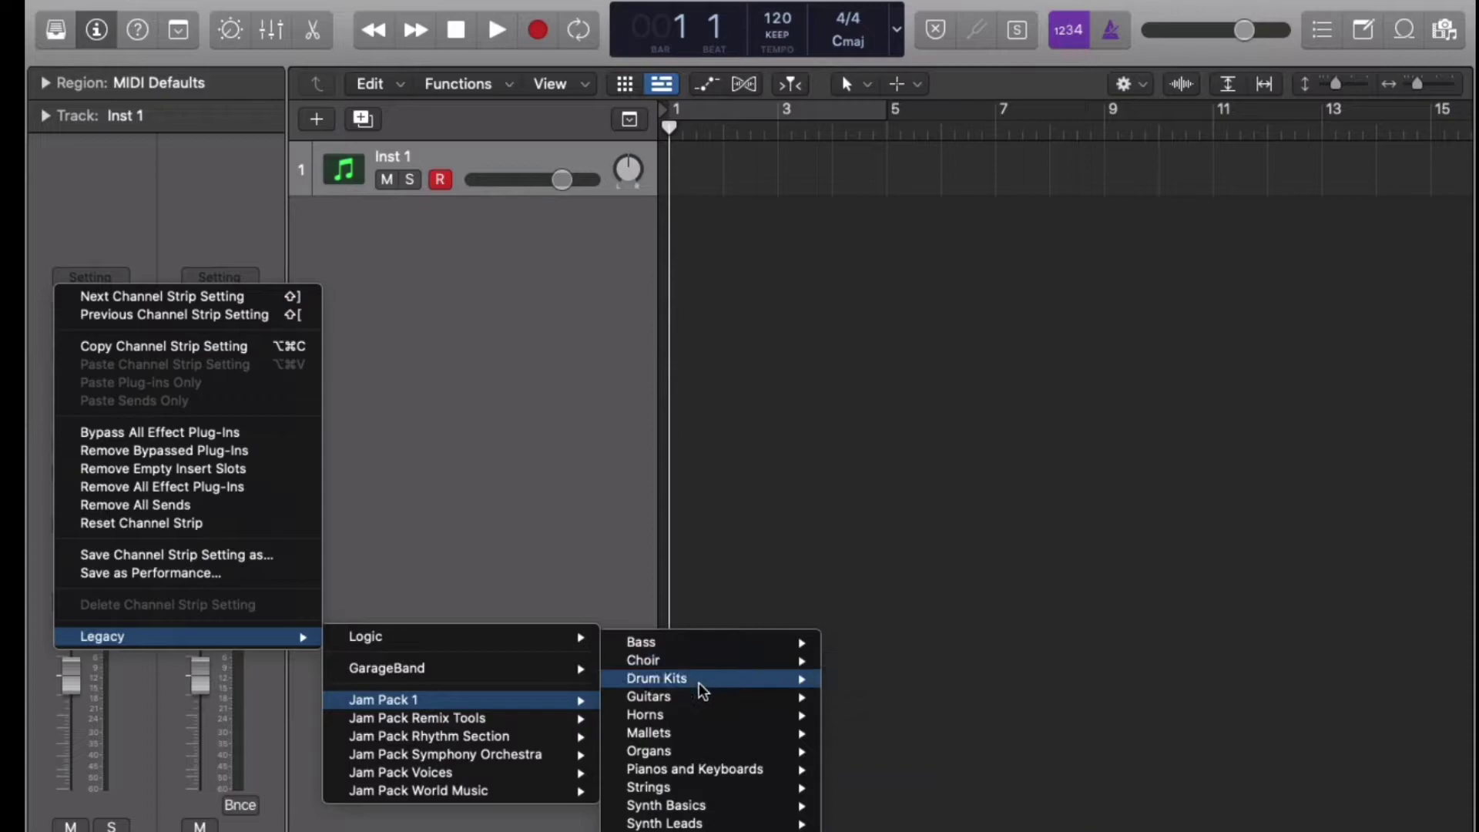
mouse_move(701, 698)
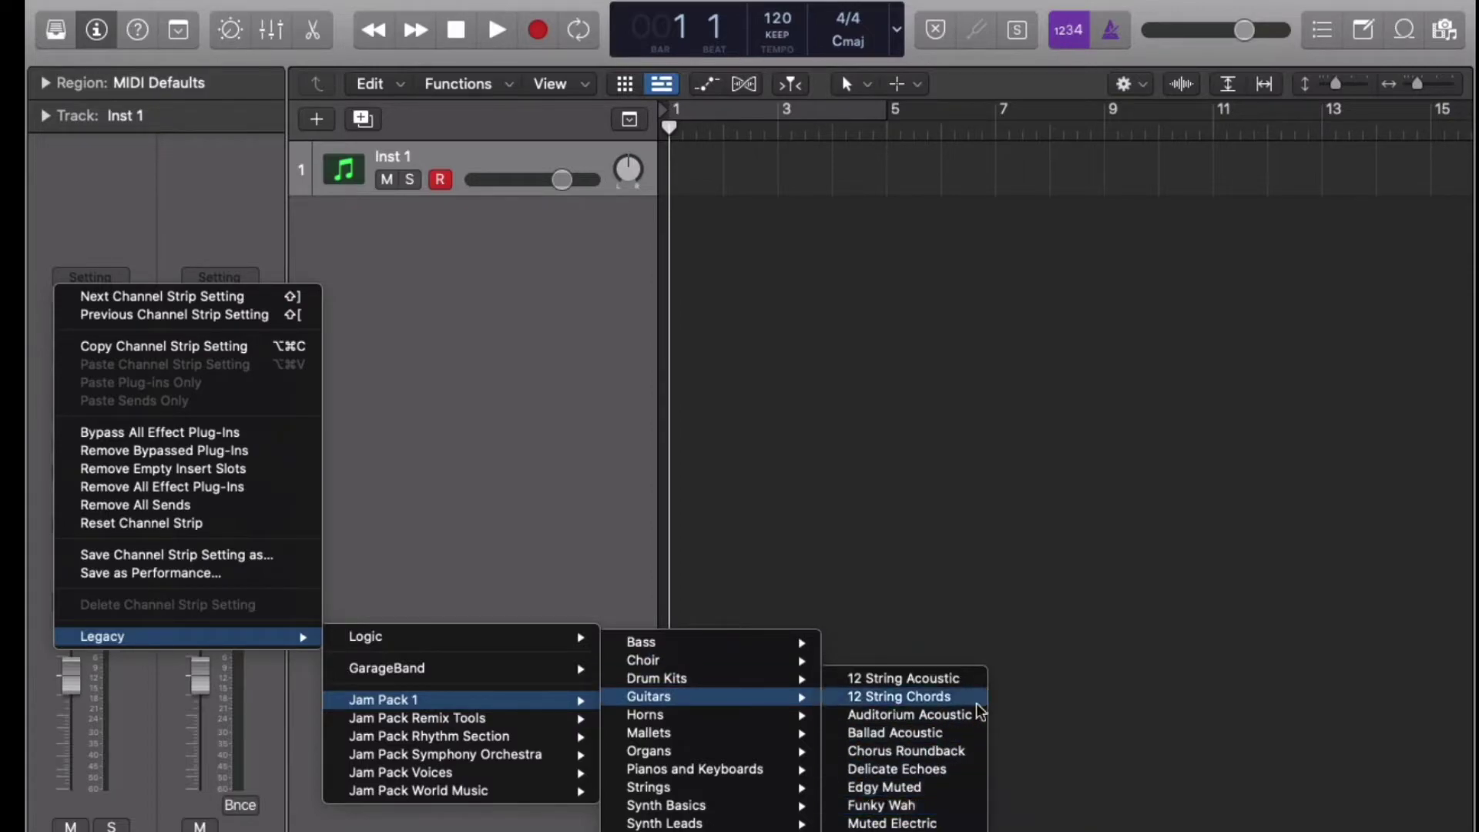
left_click(900, 697)
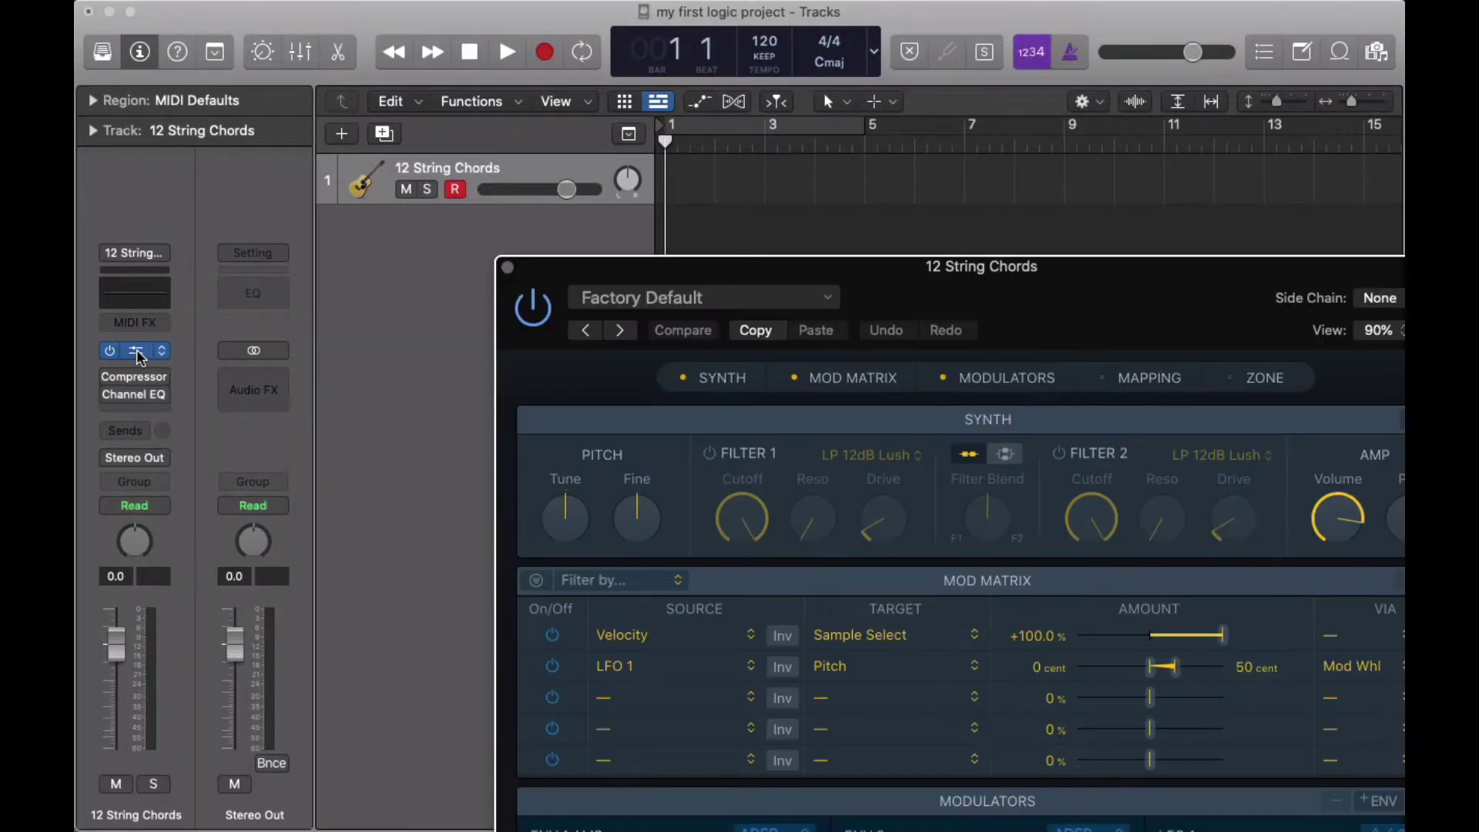
View the Sampler window of the guitar setting, close it and undo loading that channel strip setting.
left_click_drag(1107, 311, 911, 95)
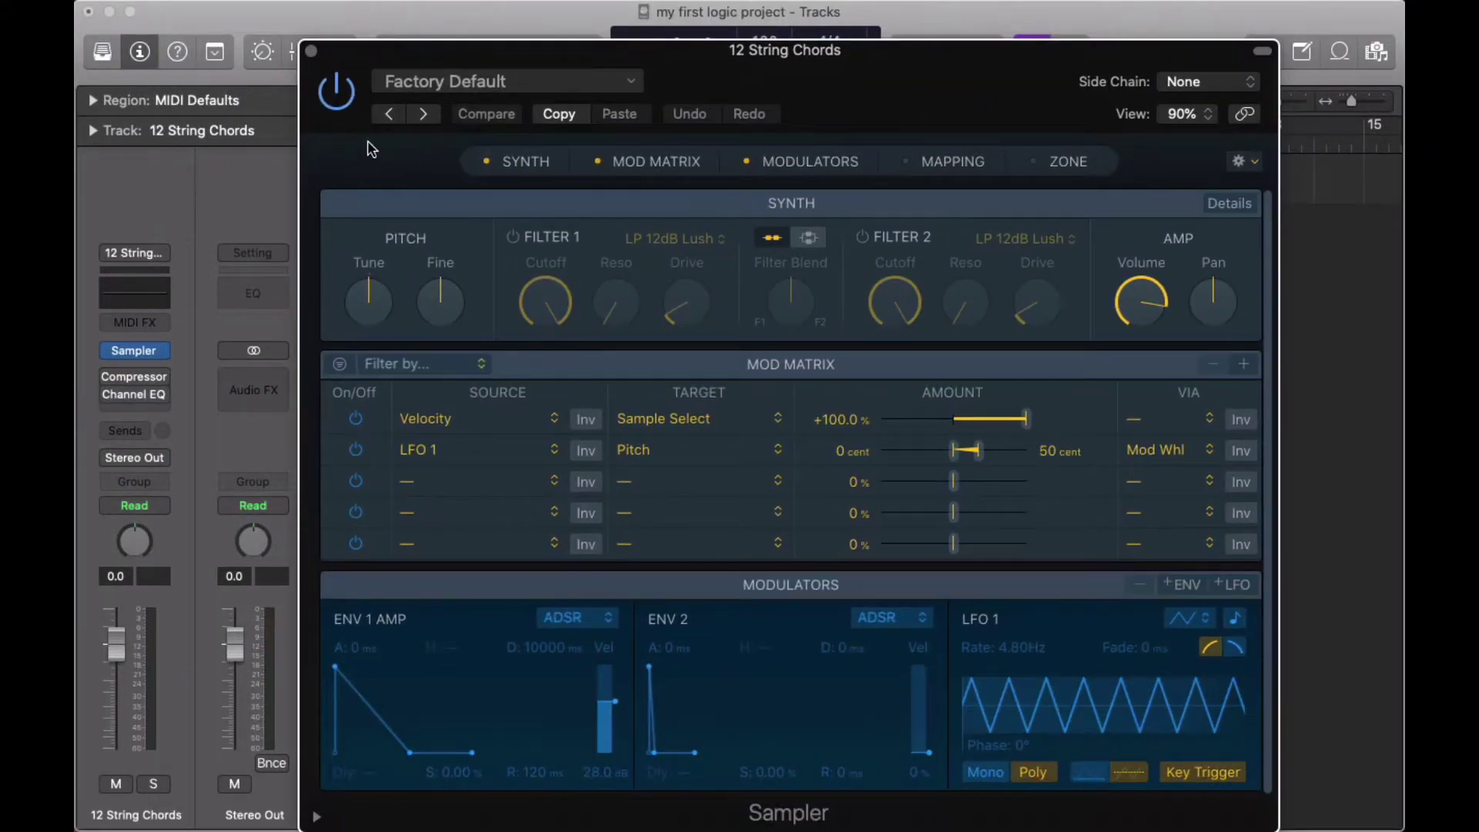
left_click(311, 51)
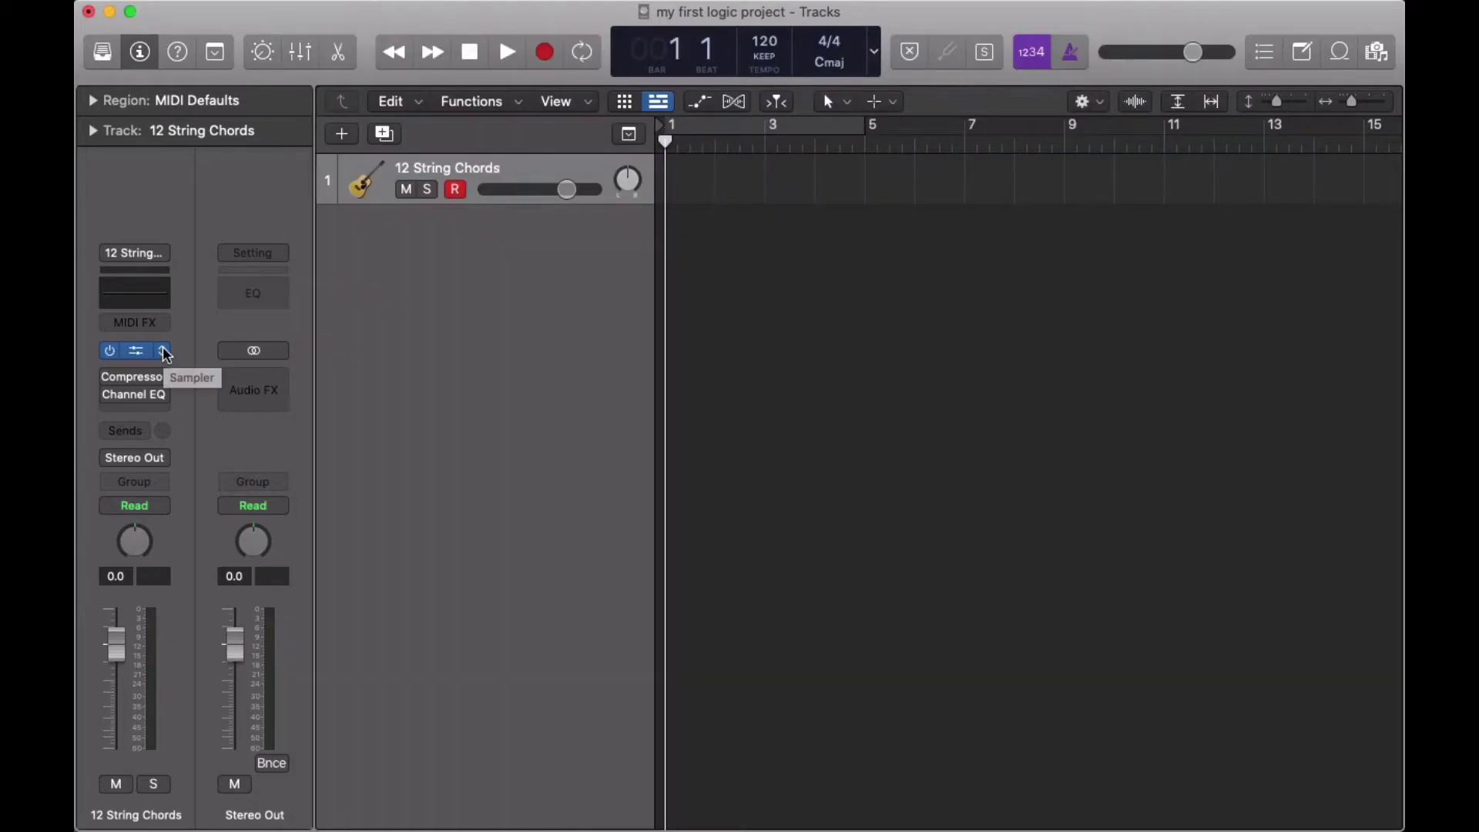
key("super+z")
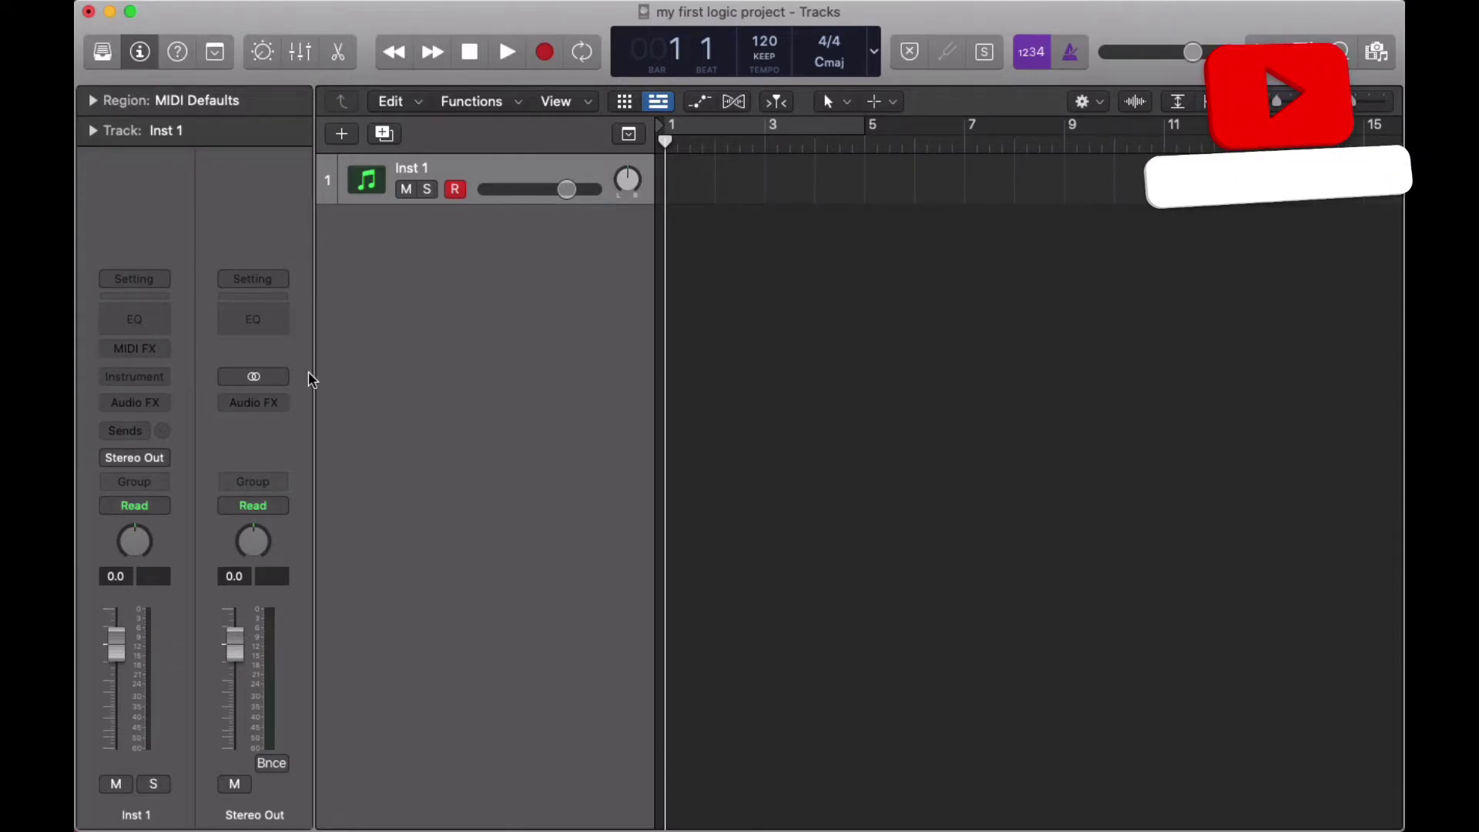
Insert Toontrack's EZkeys AU instrument in stereo on the Inst 1 track.
left_click(161, 380)
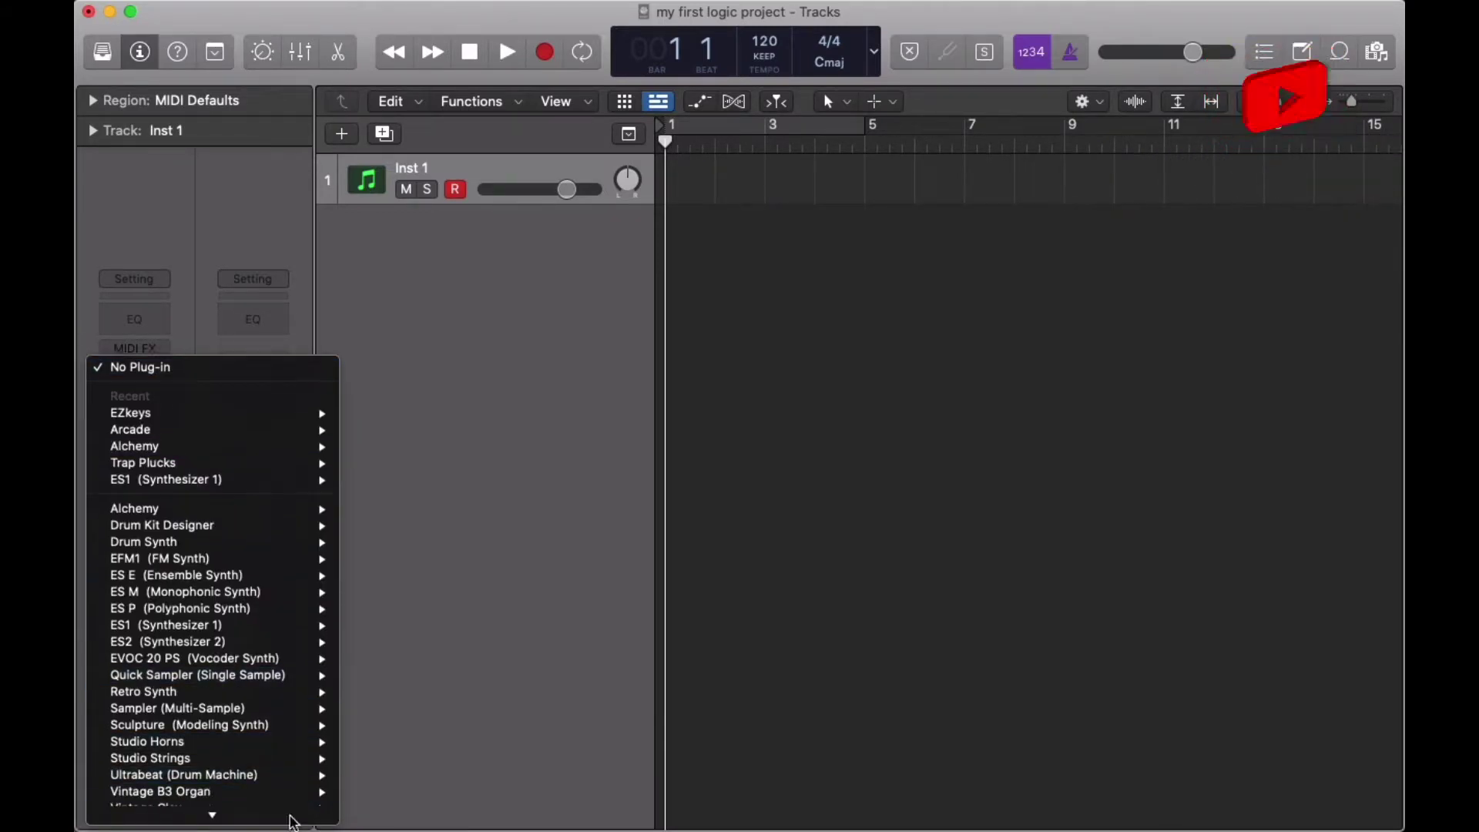
mouse_move(287, 797)
mouse_move(502, 646)
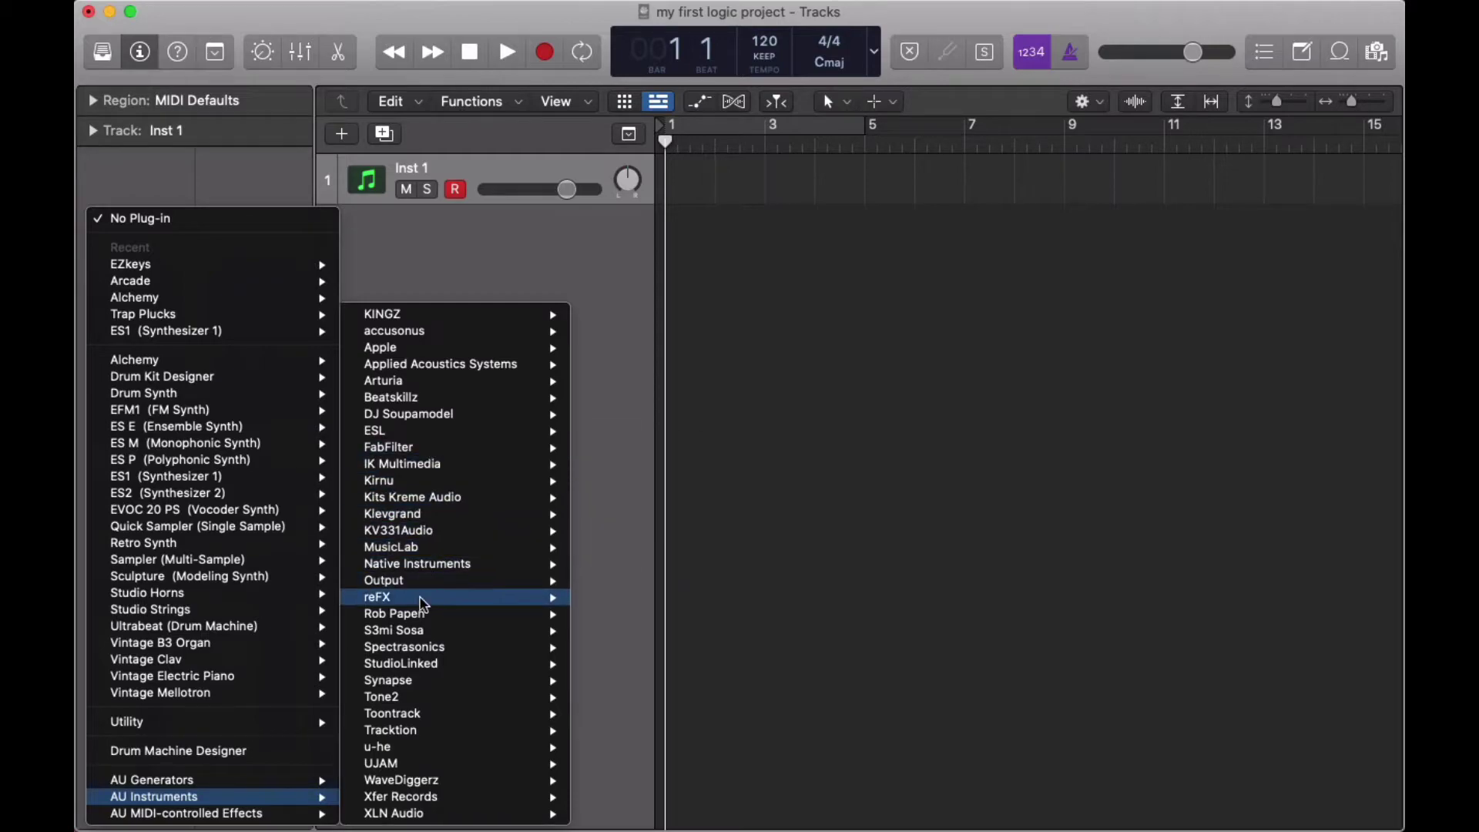
mouse_move(429, 722)
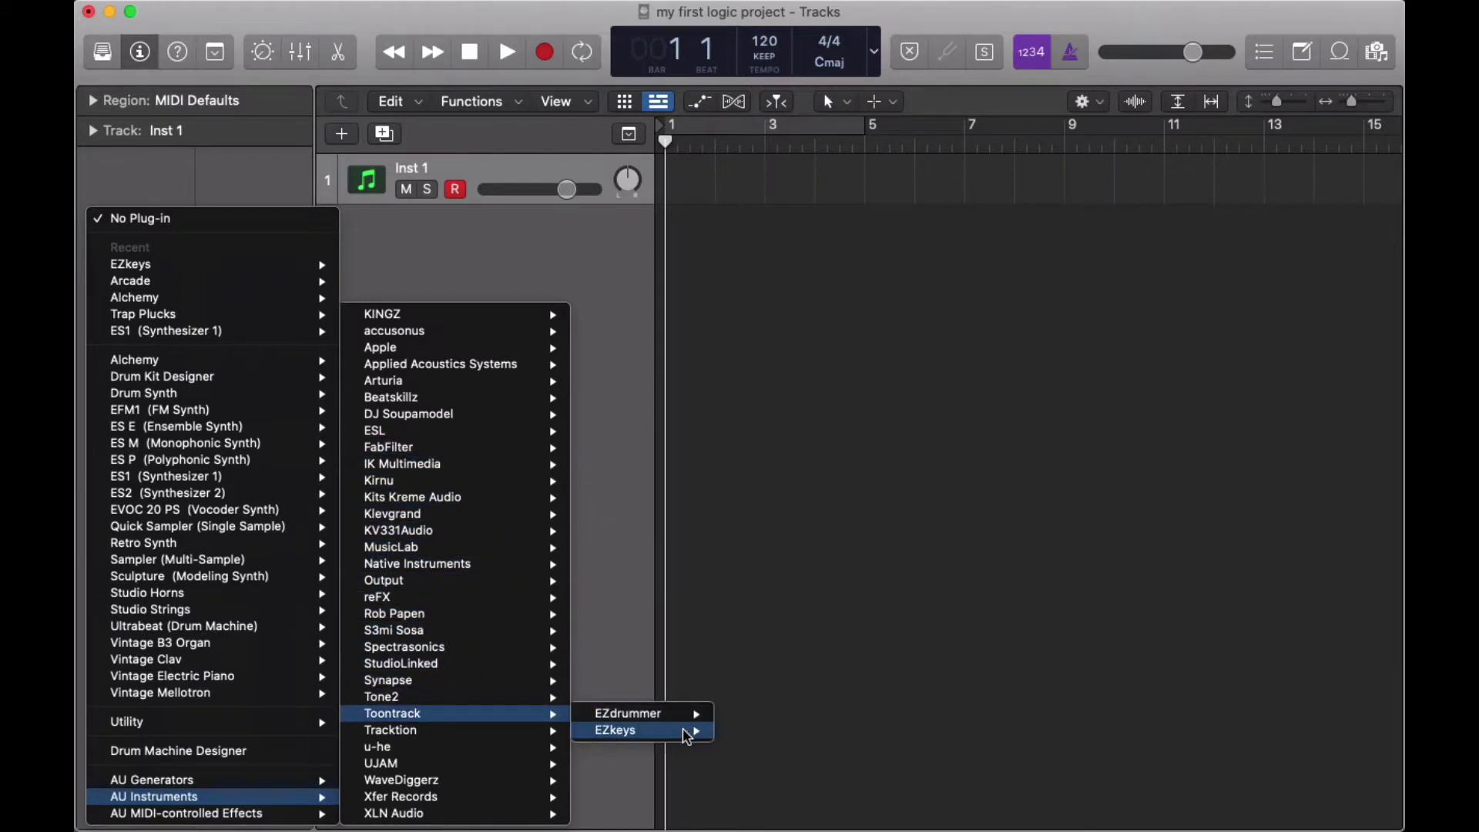
mouse_move(684, 729)
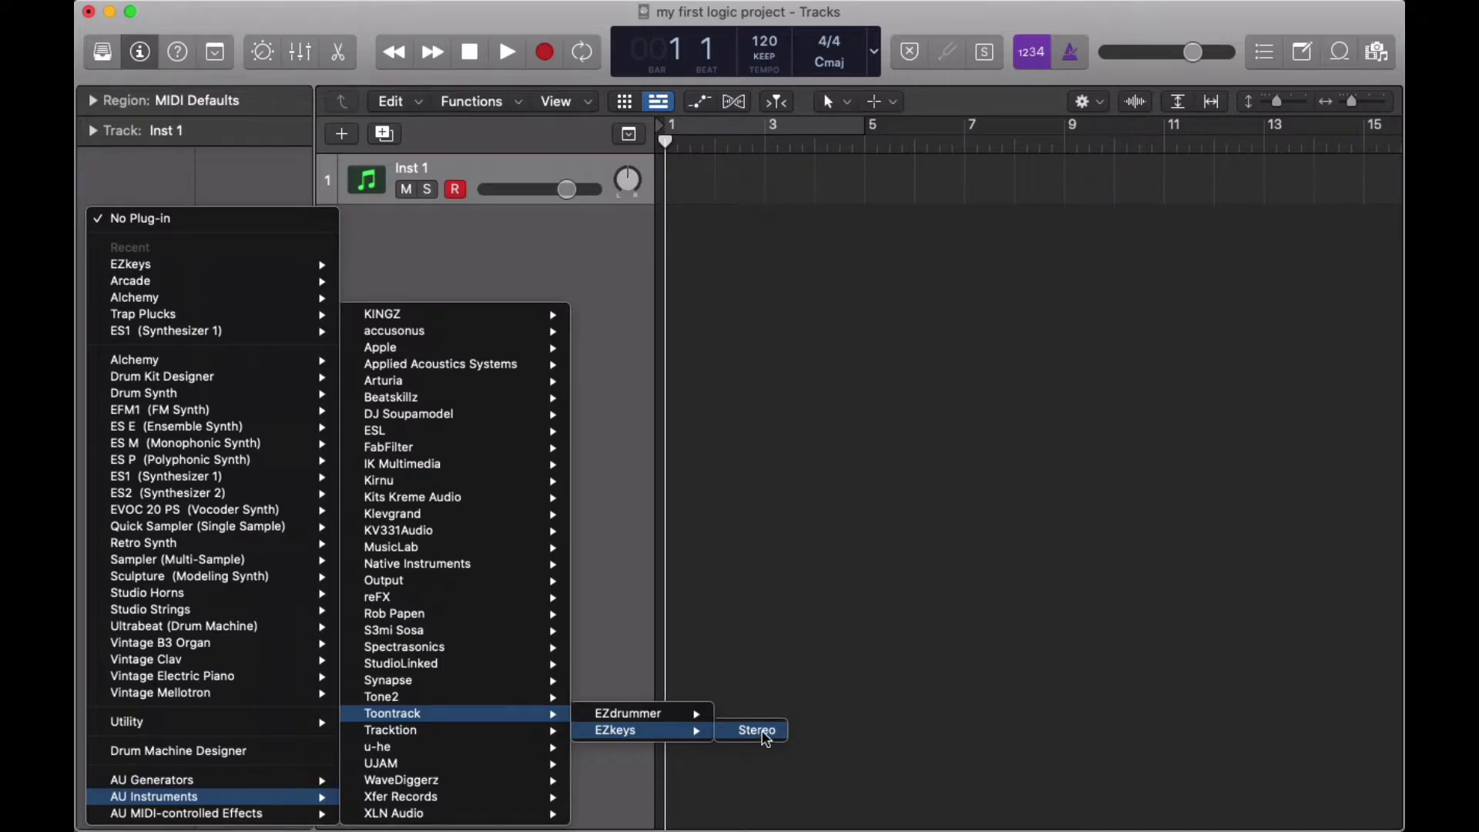
left_click(767, 739)
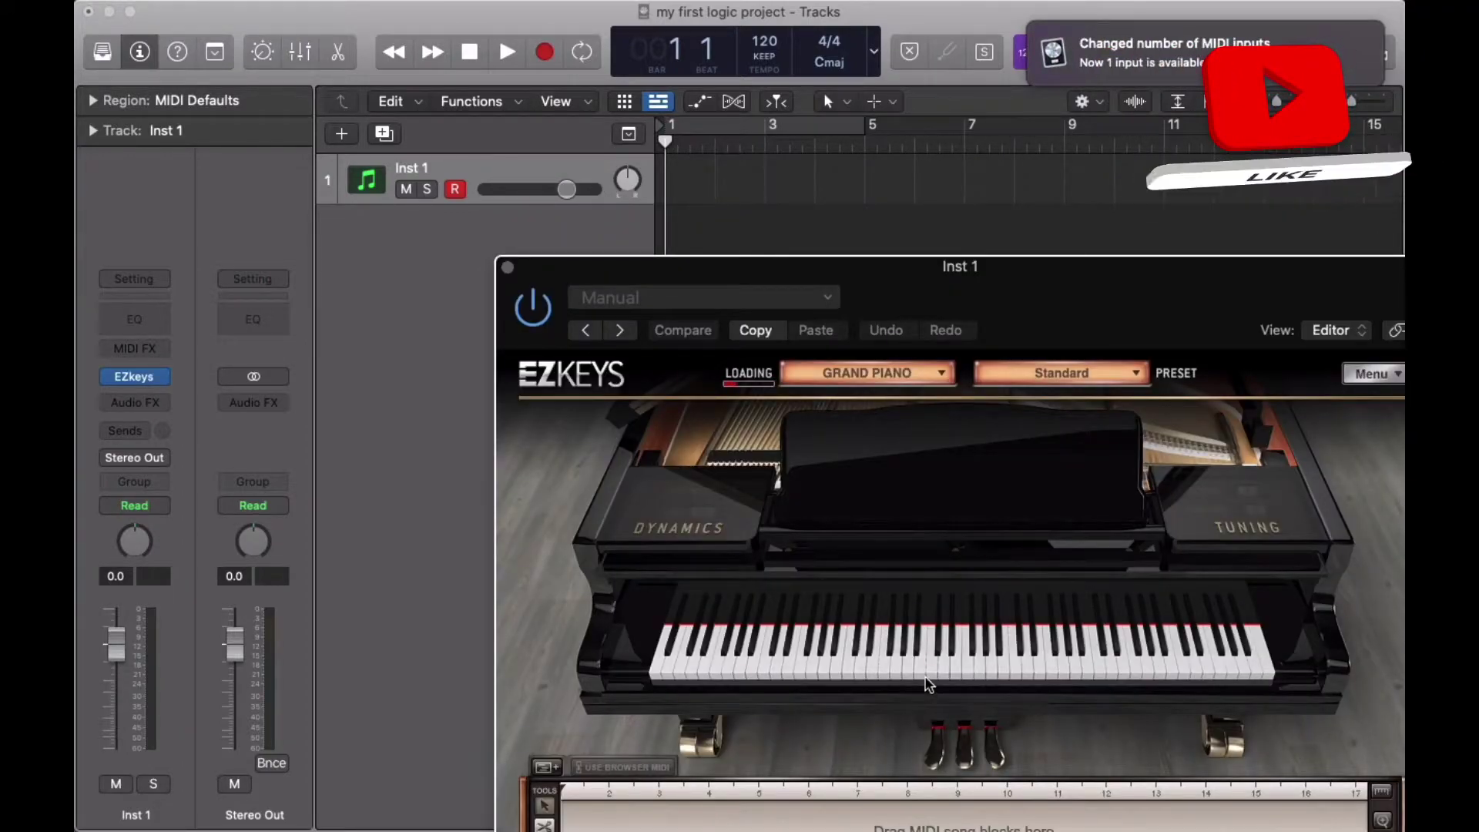
Audition several notes on the EZkeys grand piano keyboard and close the plug-in window.
left_click(926, 675)
left_click(894, 675)
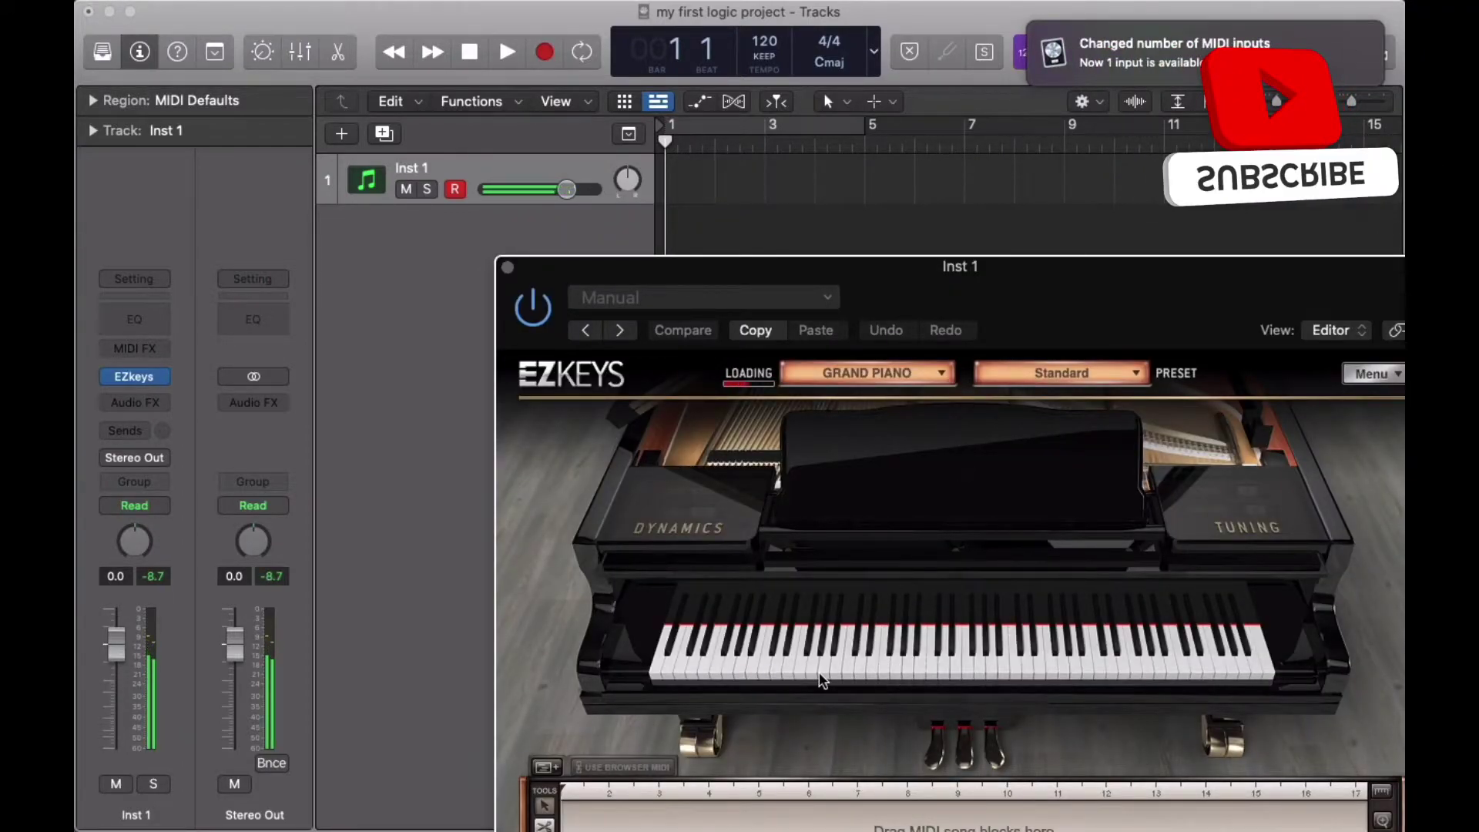
left_click(762, 675)
left_click(766, 674)
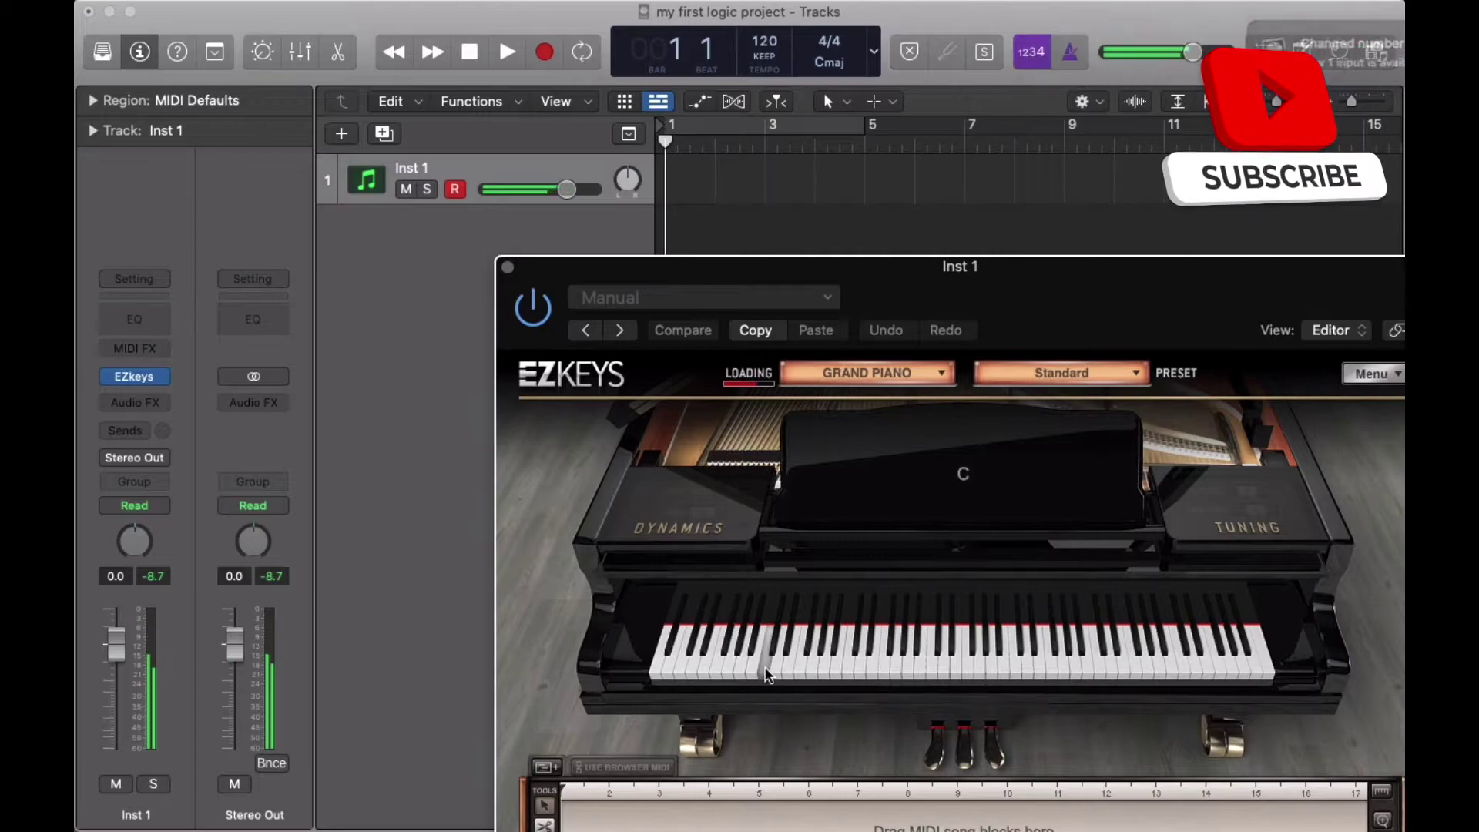
left_click(1064, 658)
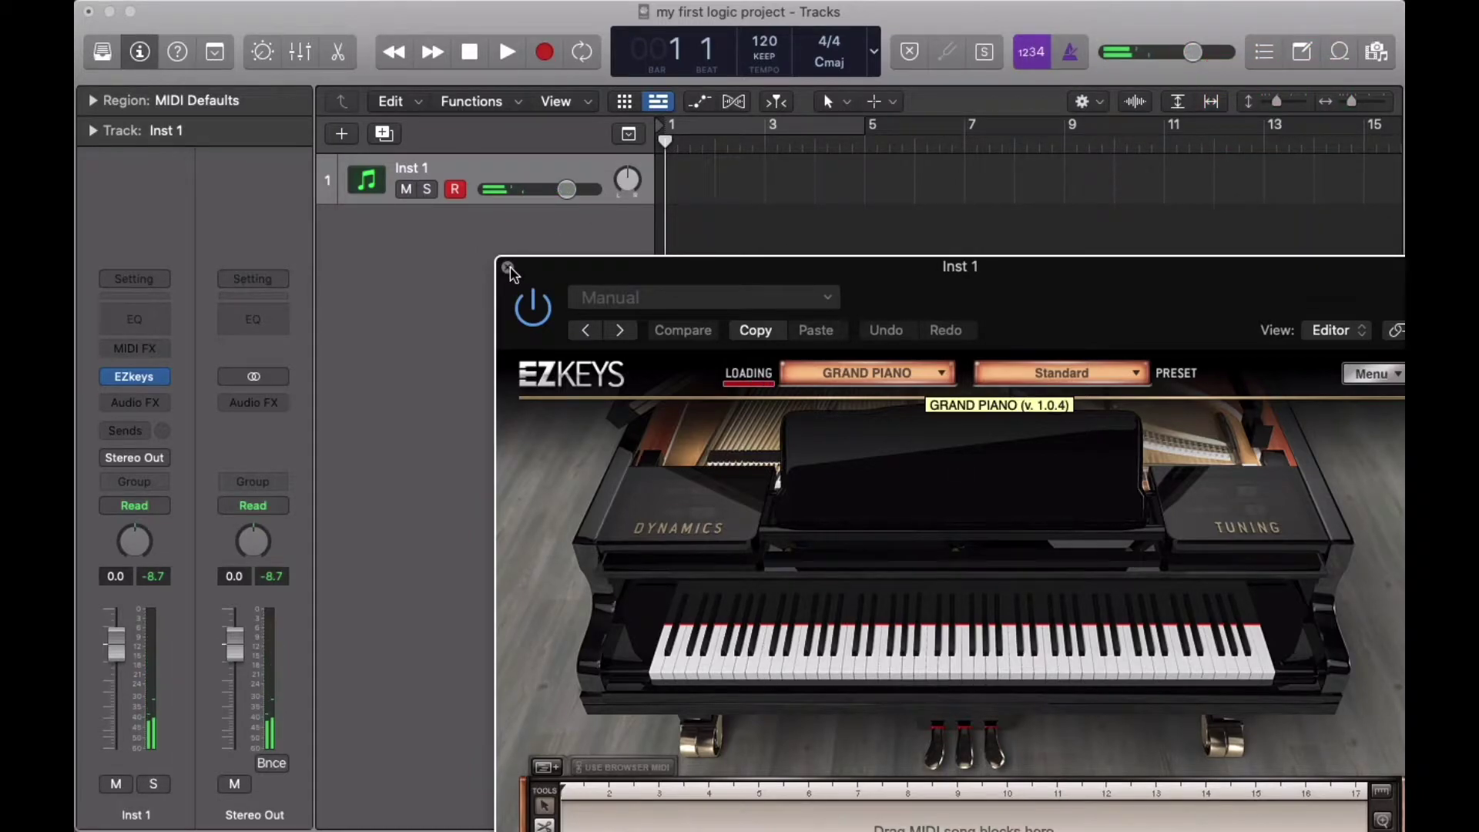
left_click(507, 267)
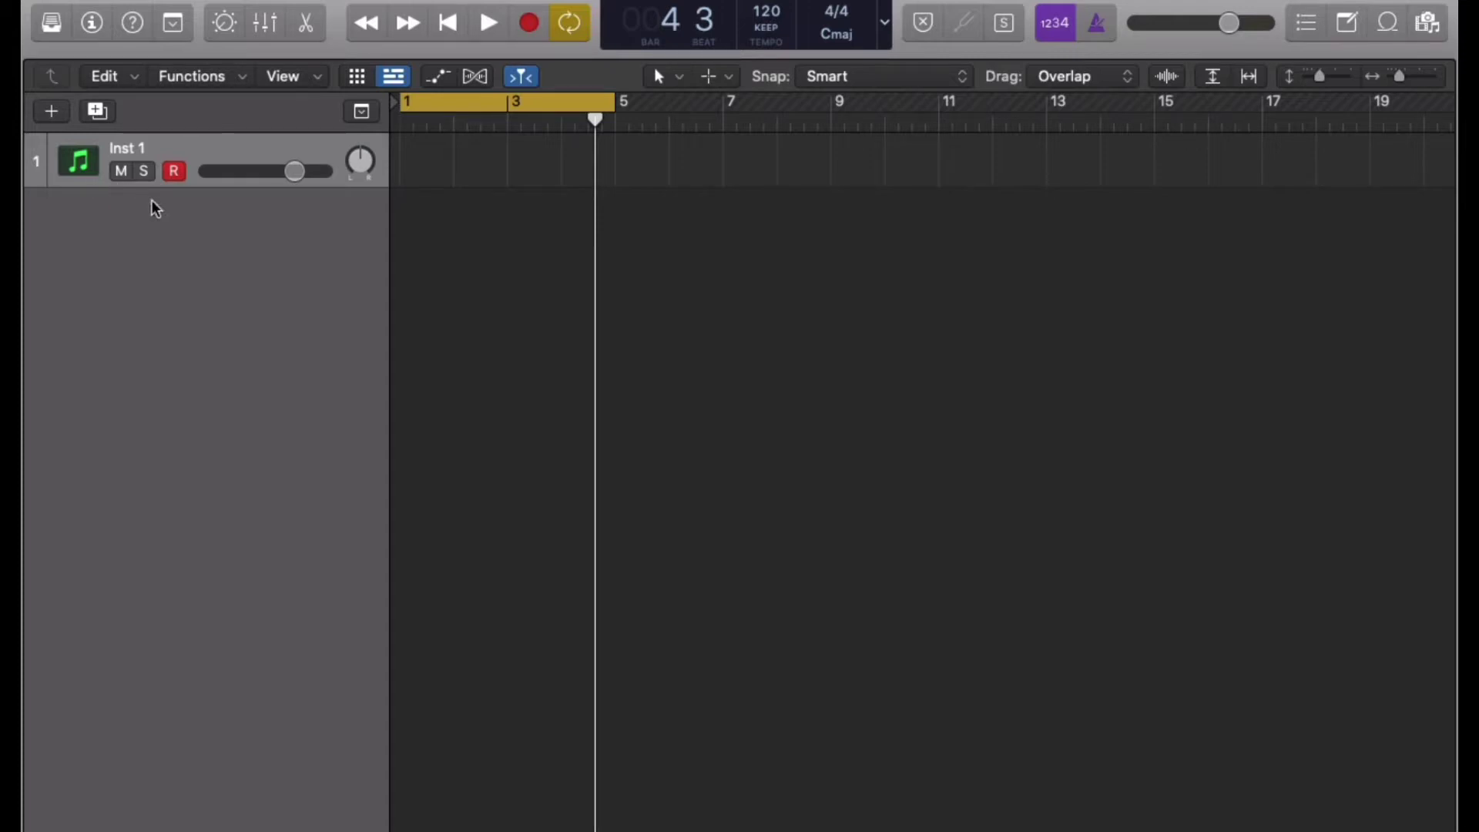
Show the Library with the sound categories for the Inst 1 track.
left_click(52, 25)
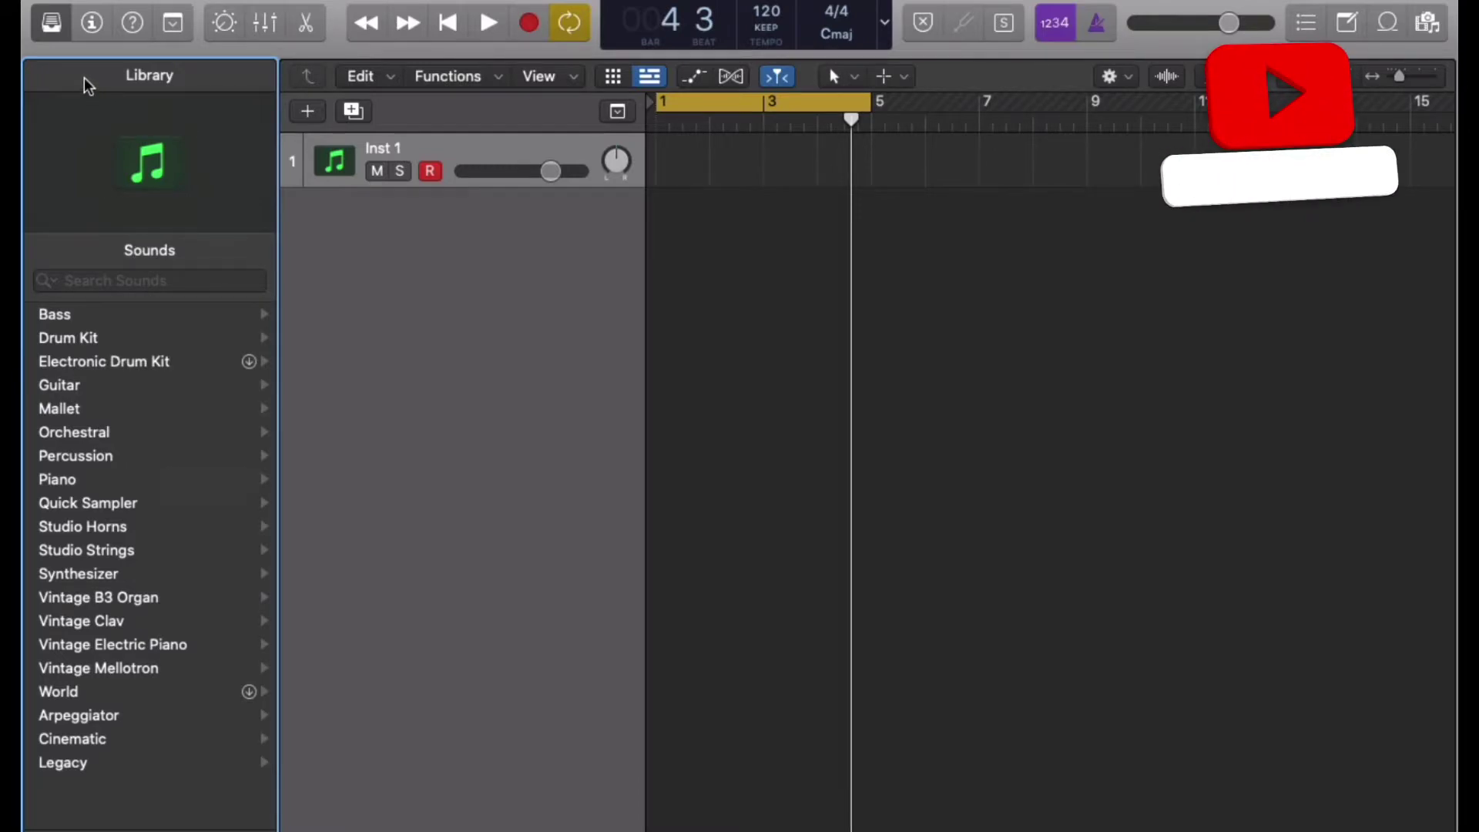
Show the Inspector, insert the EZkeys instrument in stereo on the Inst 1 channel strip, and close its plug-in window.
key("i")
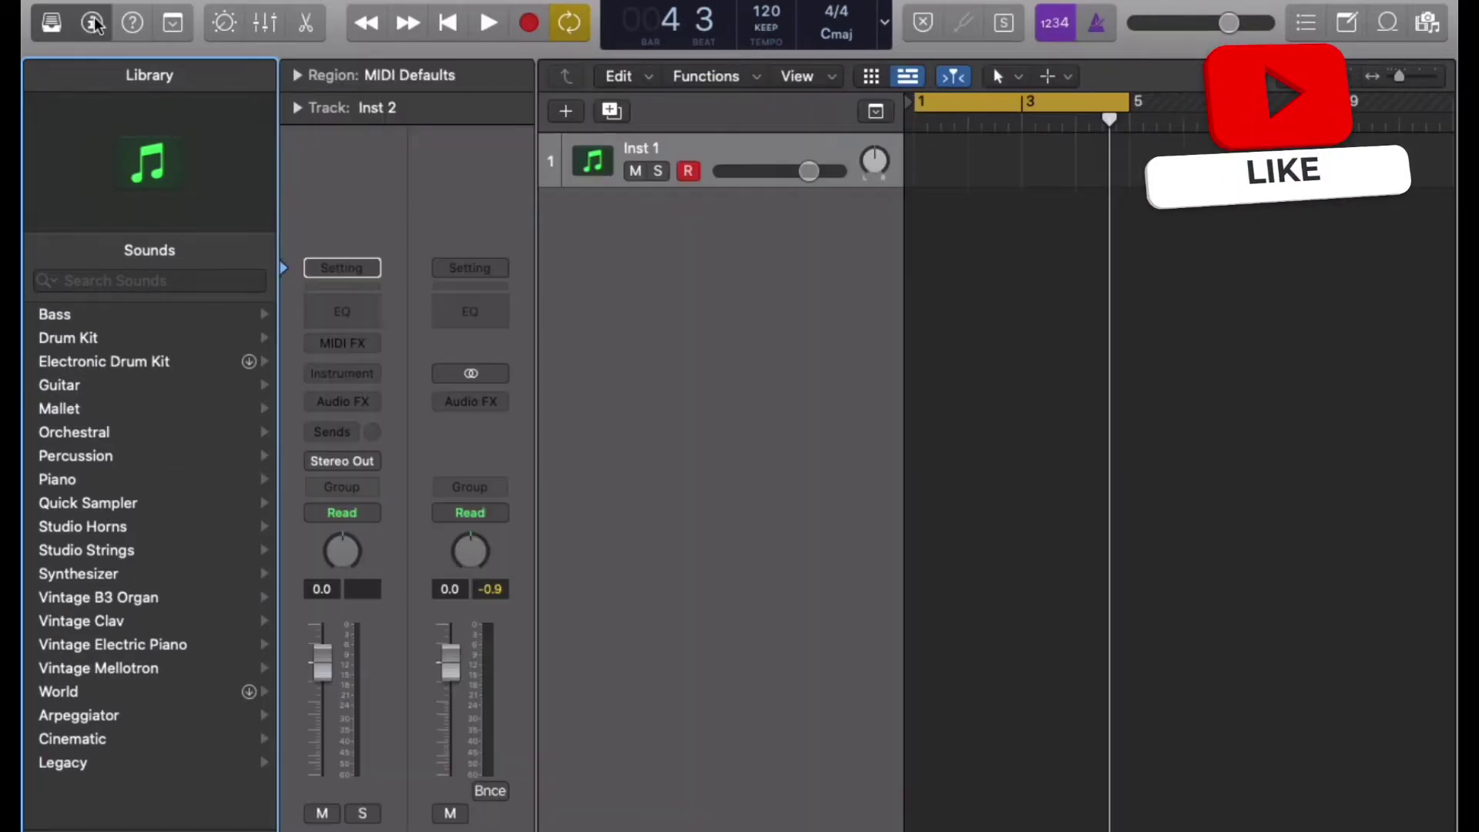
left_click(370, 370)
mouse_move(426, 547)
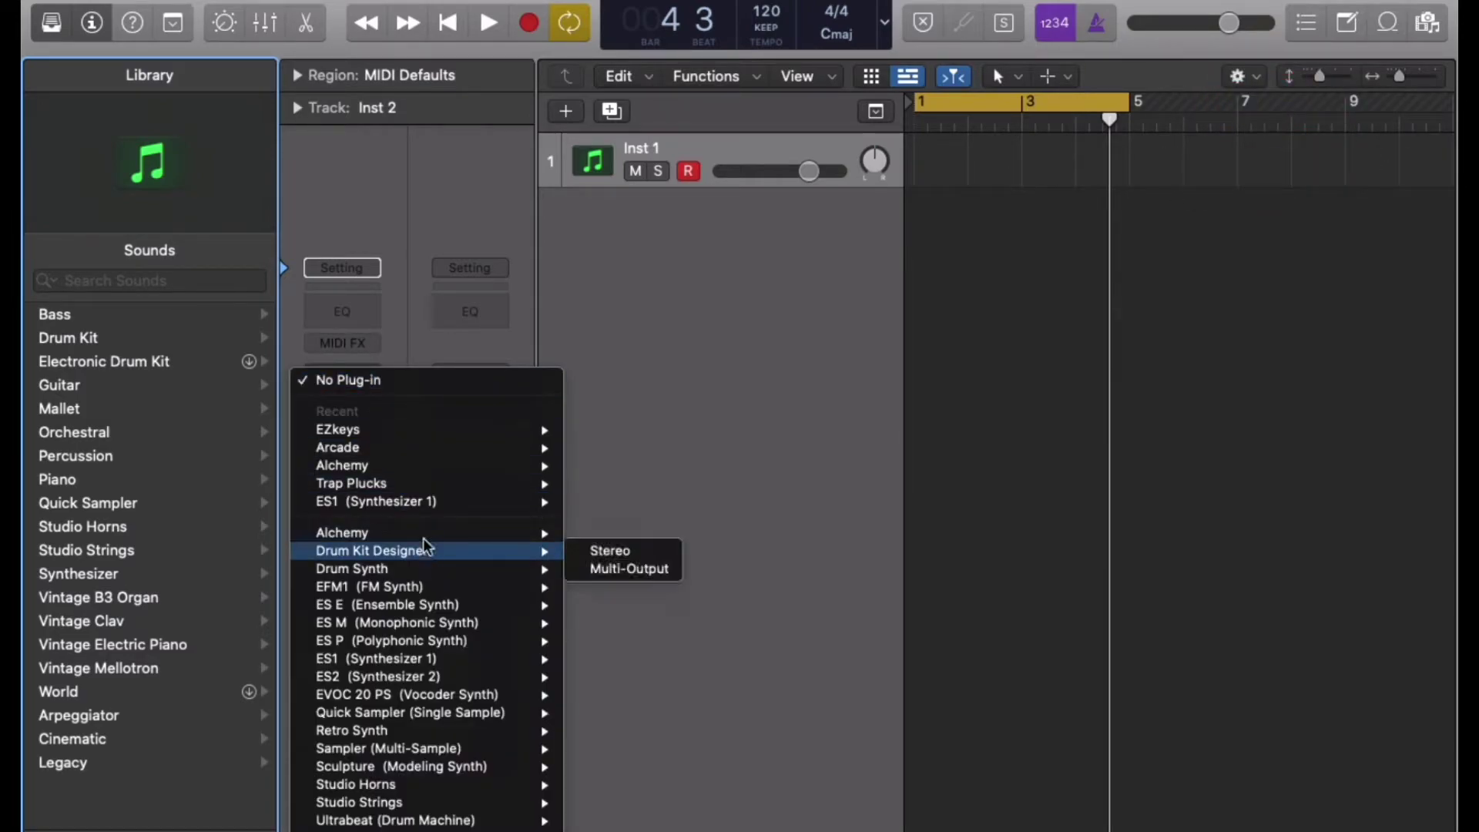
mouse_move(413, 429)
left_click(631, 429)
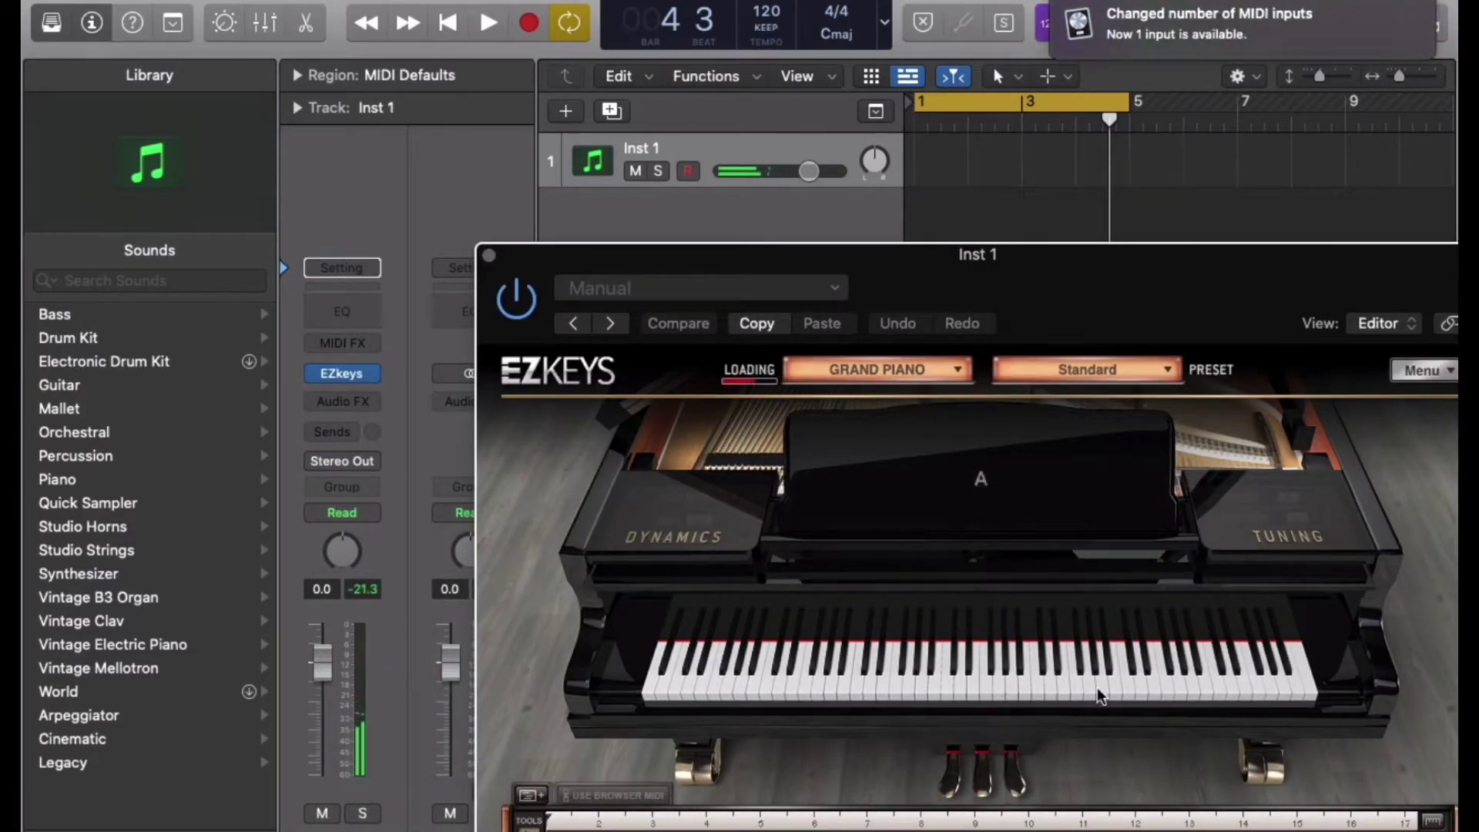
left_click(488, 255)
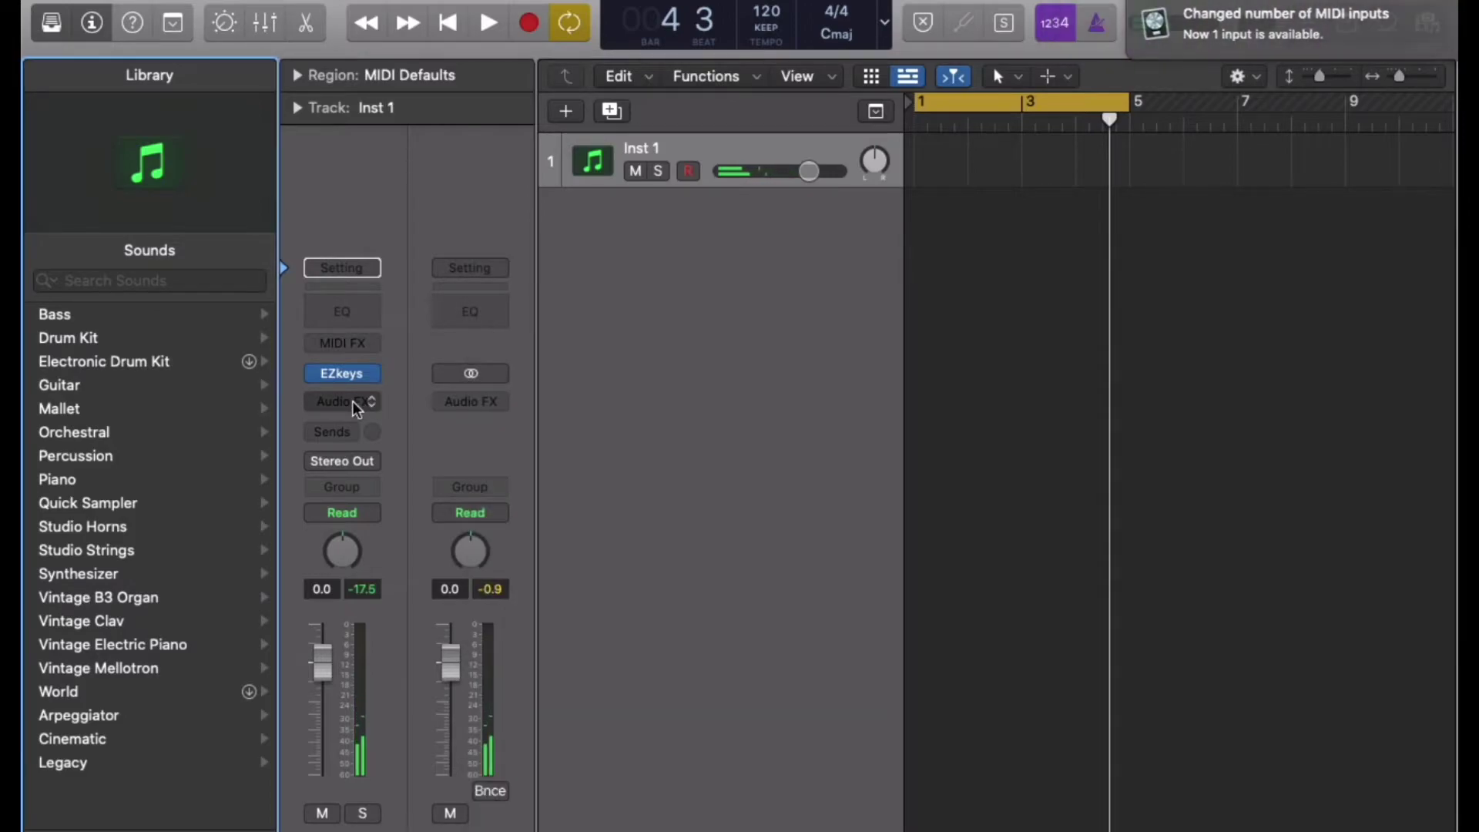
Insert a stereo Compressor as an audio effect on the Inst 1 channel strip and close its window.
left_click(362, 402)
mouse_move(375, 467)
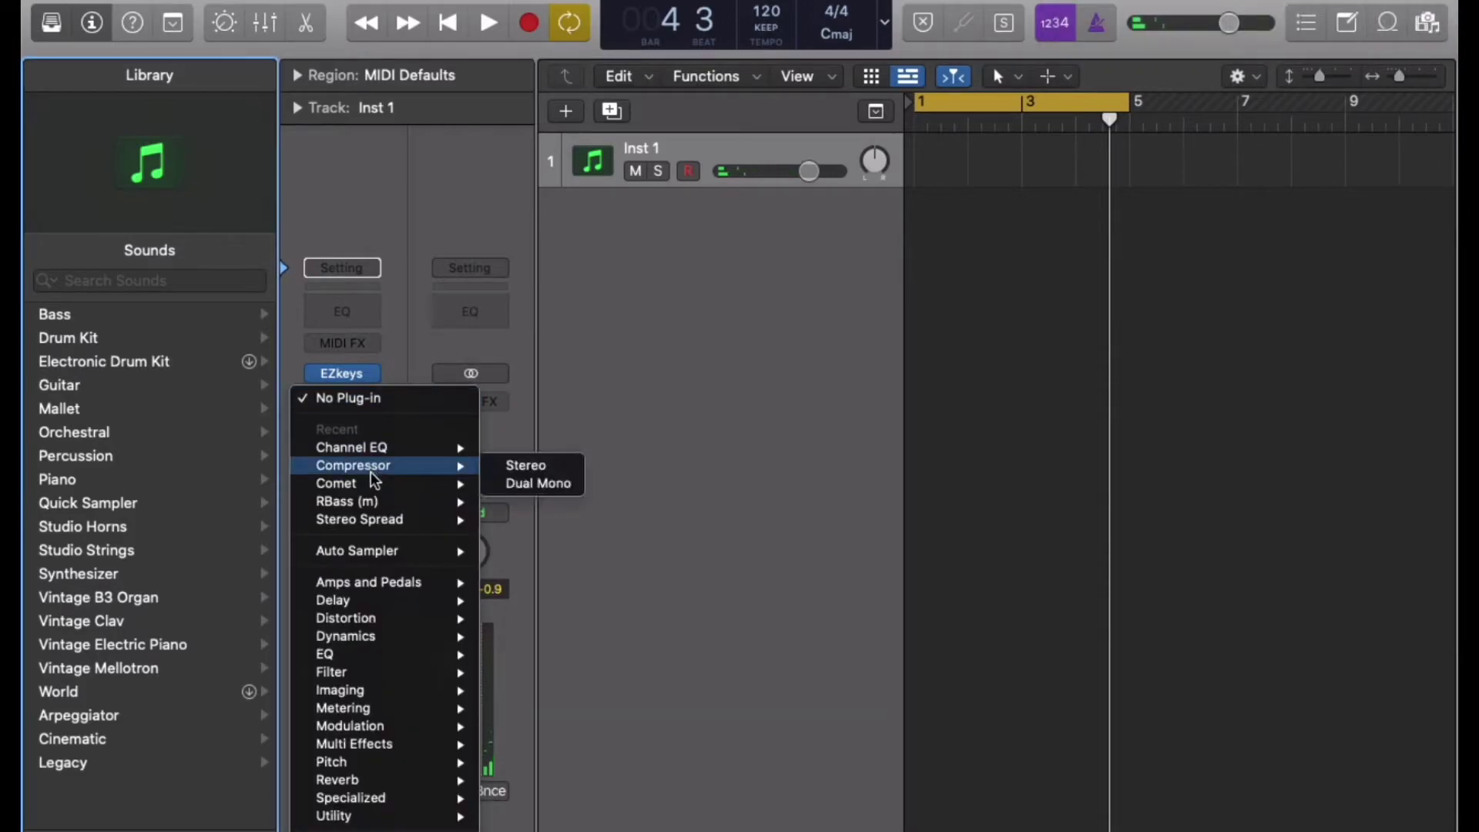
left_click(548, 467)
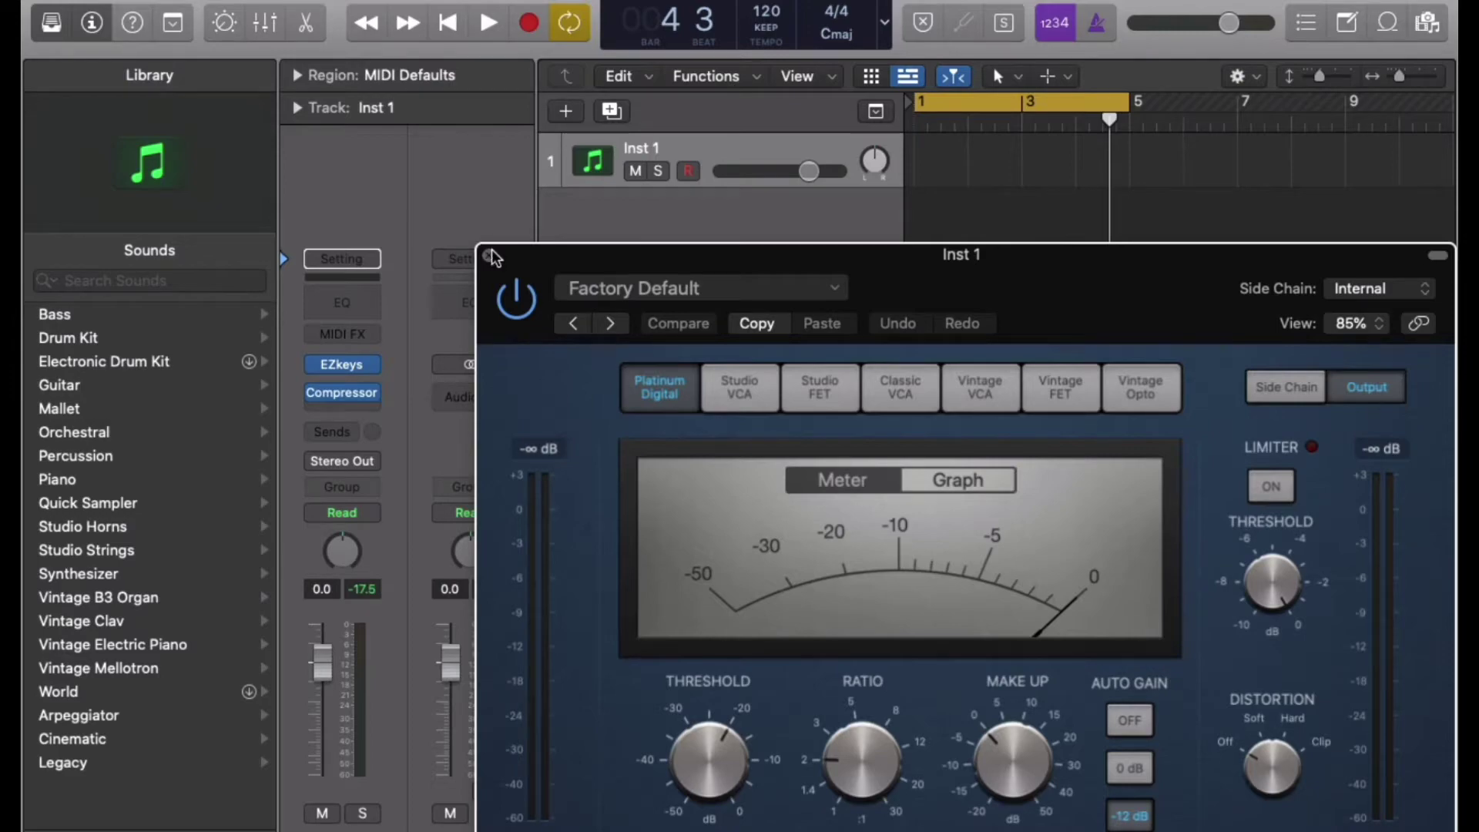
left_click(489, 255)
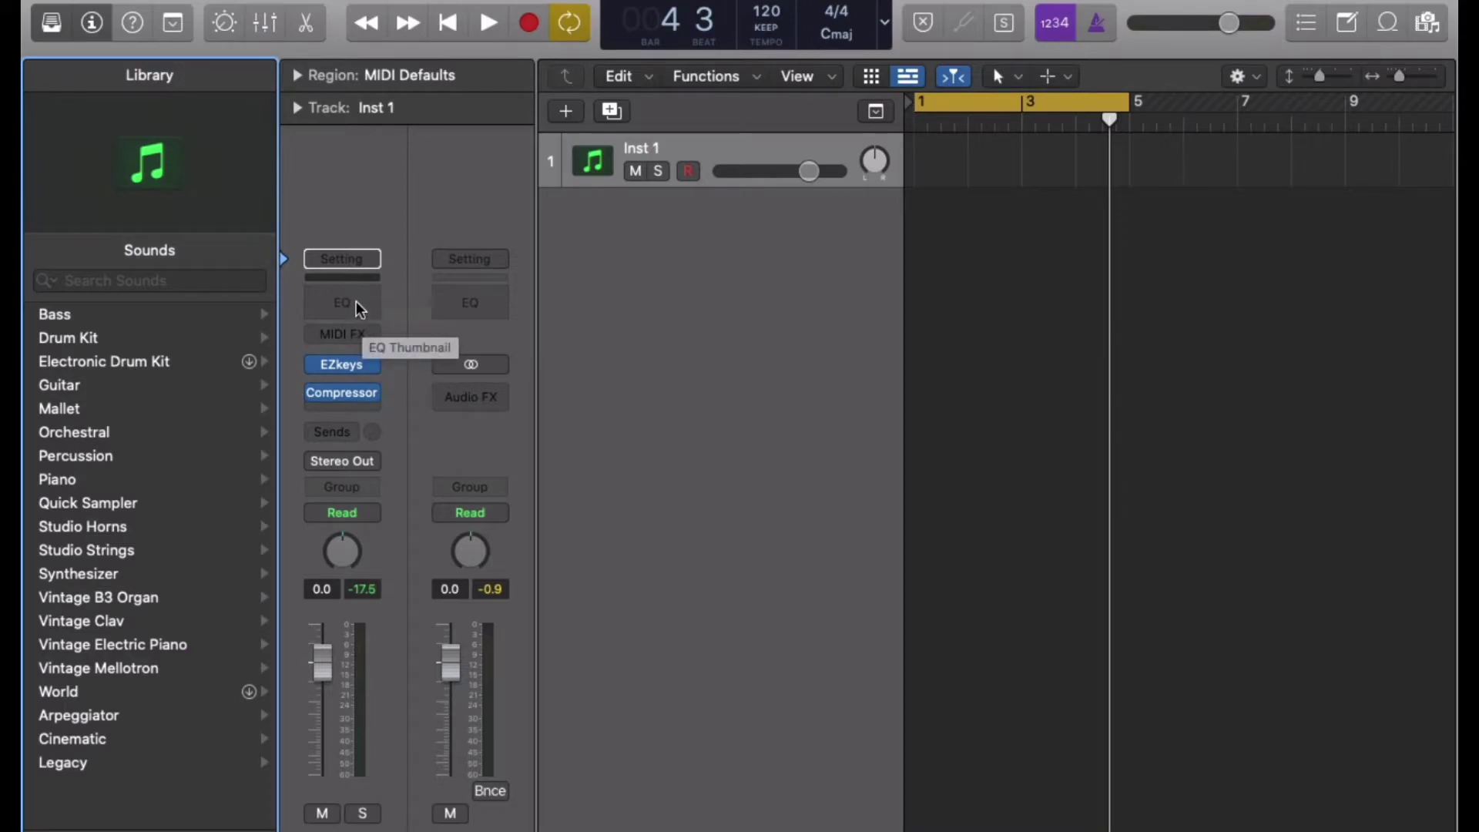
Browse the third-party audio effects available for the next Inst 1 slot, including the Waves plug-ins, without inserting one.
left_click(365, 416)
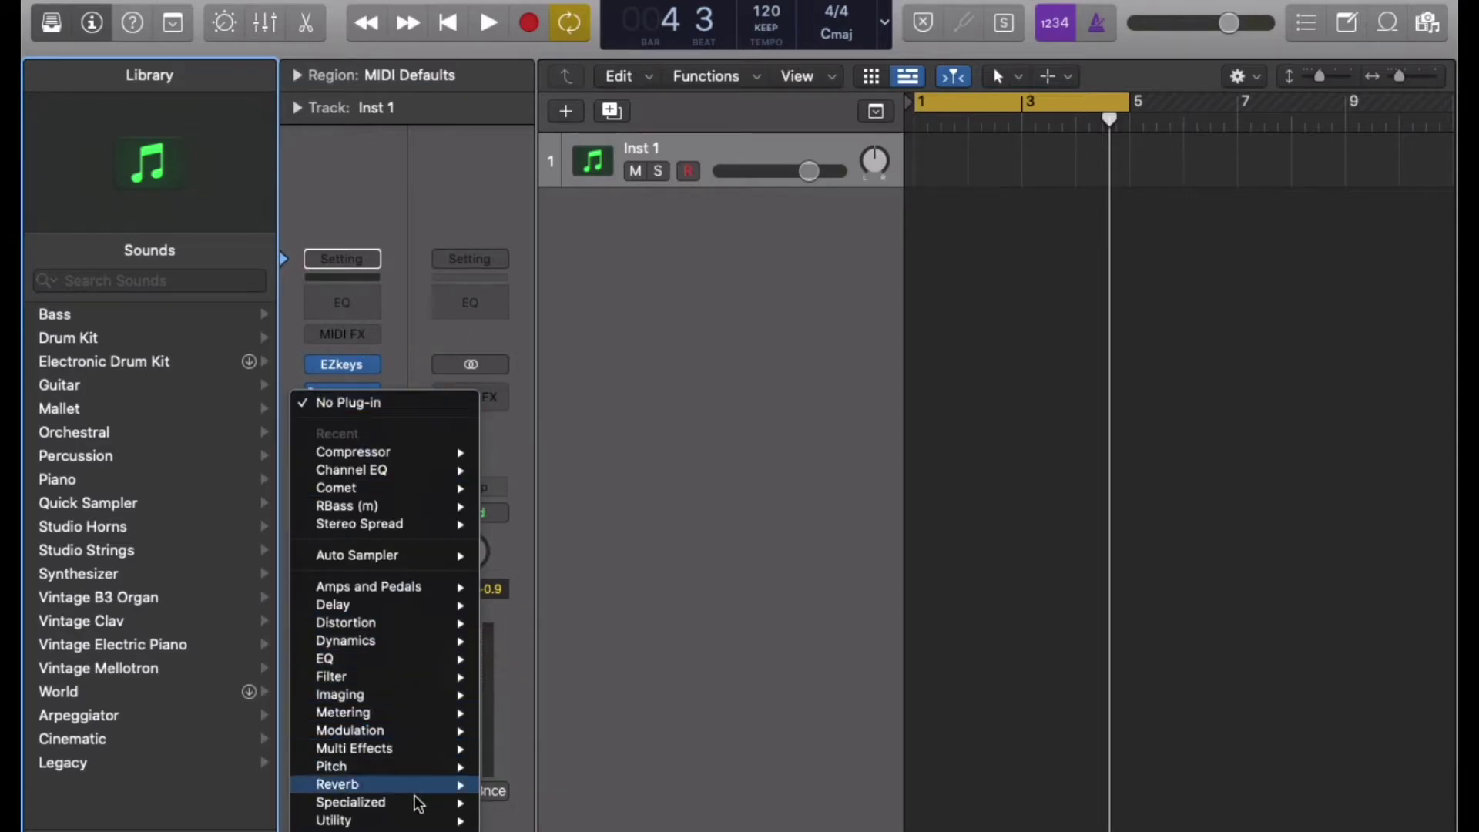
mouse_move(347, 831)
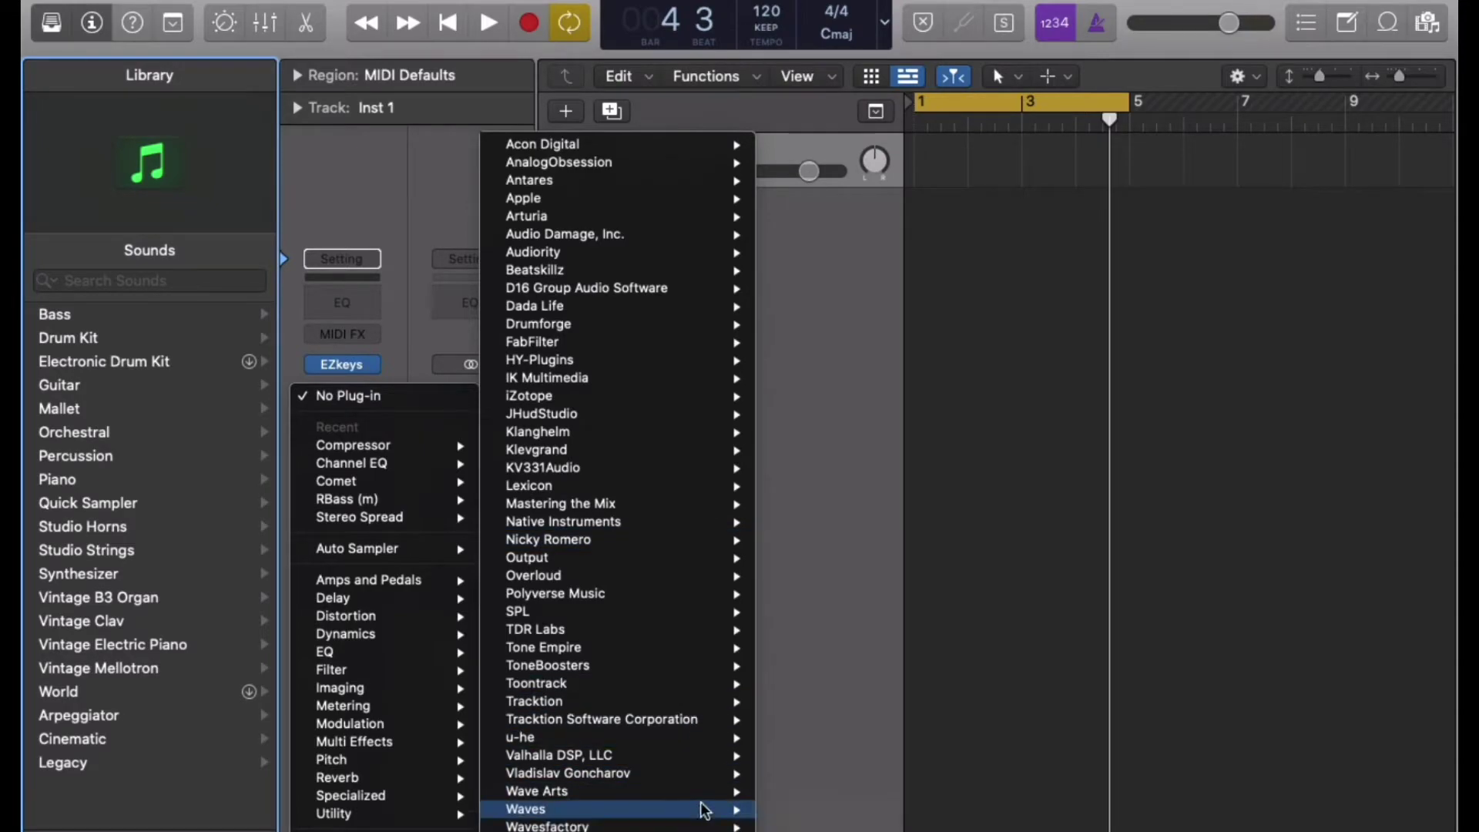
mouse_move(697, 809)
mouse_move(873, 137)
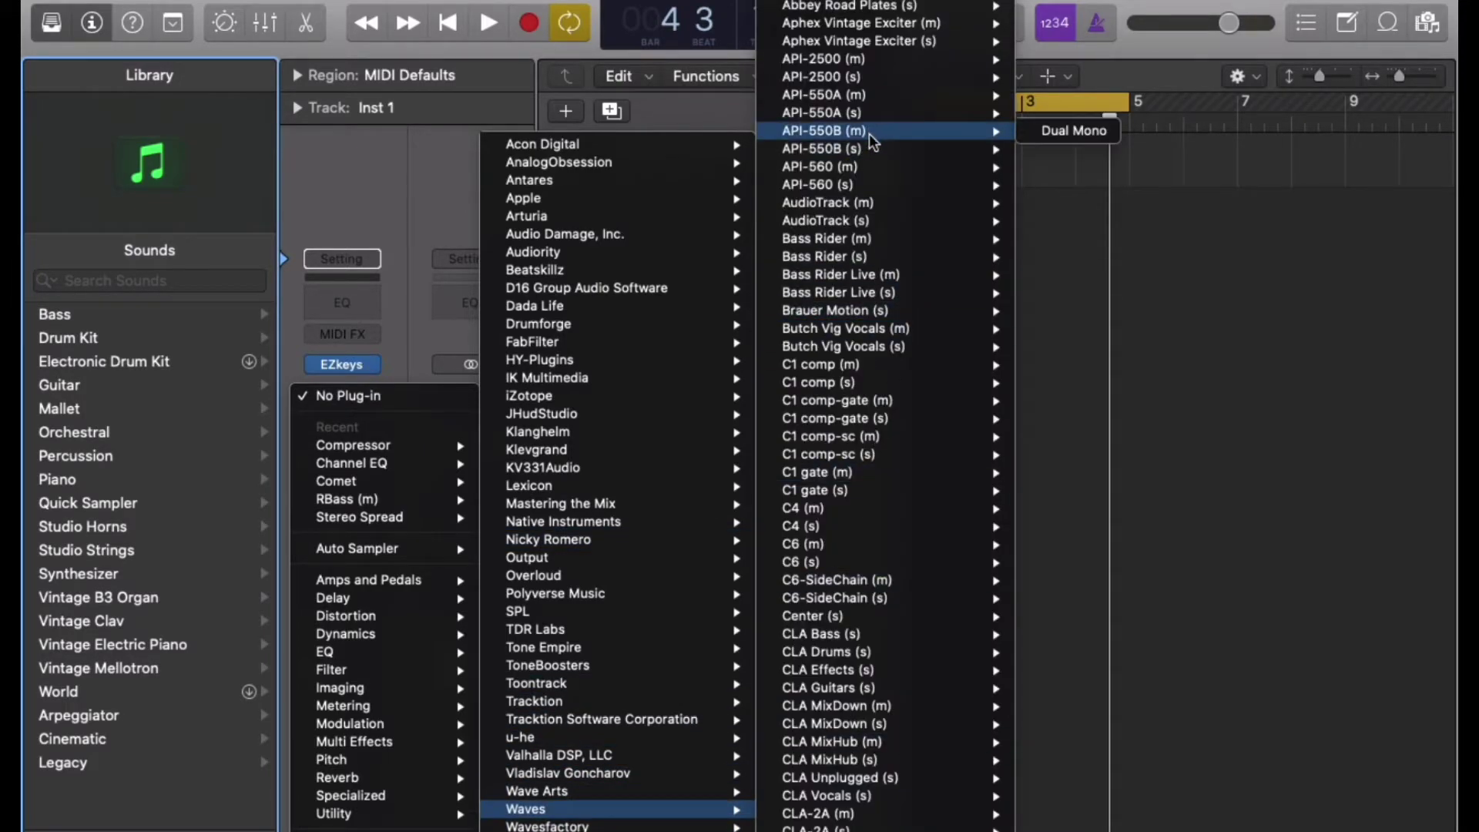
left_click(410, 307)
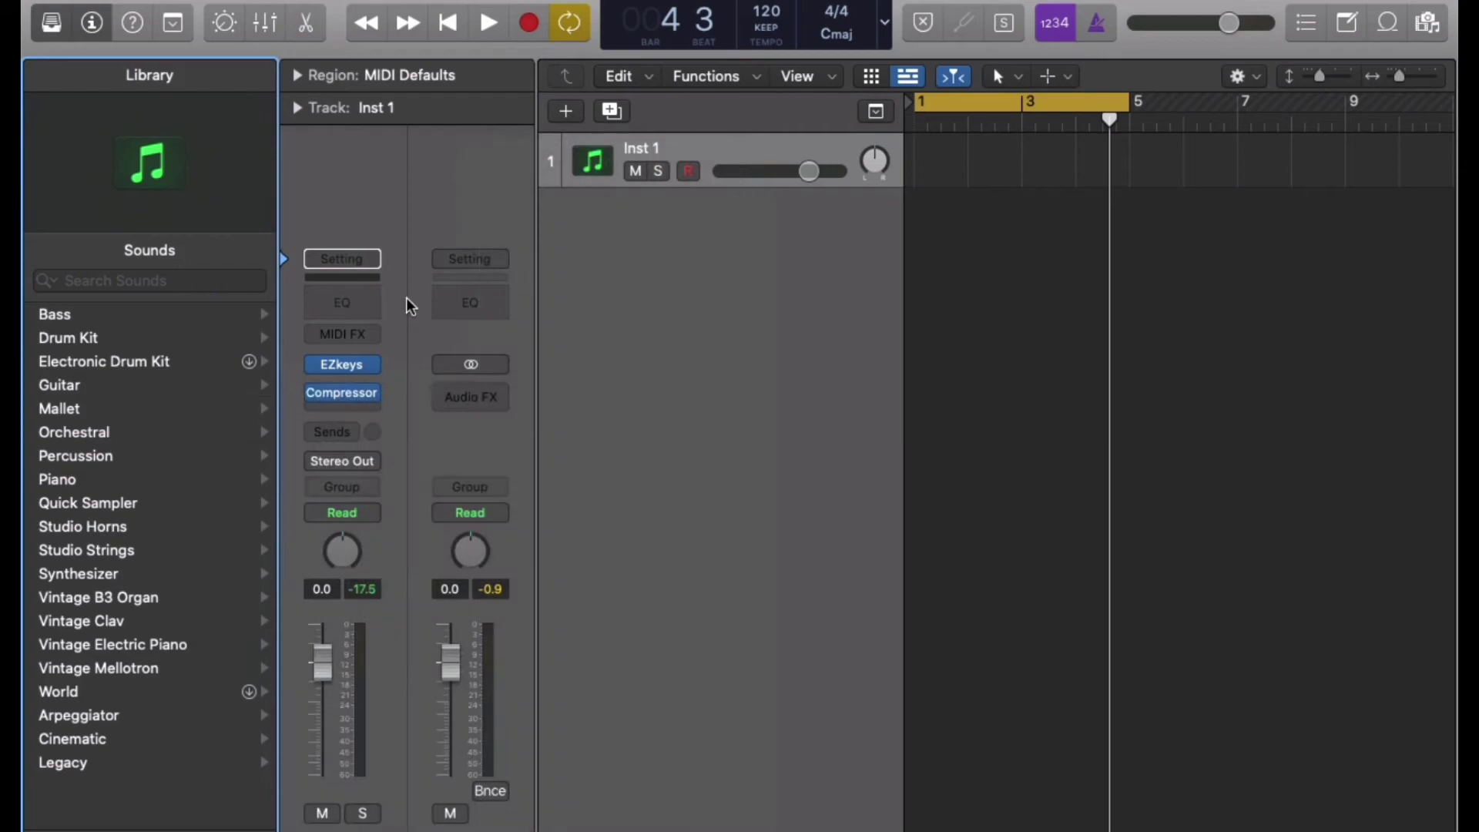
Add a Channel EQ to Inst 1, cutting 3.5 dB at 625 Hz and boosting the 7500 Hz shelf by 2.8 dB, and close it.
left_click(354, 305)
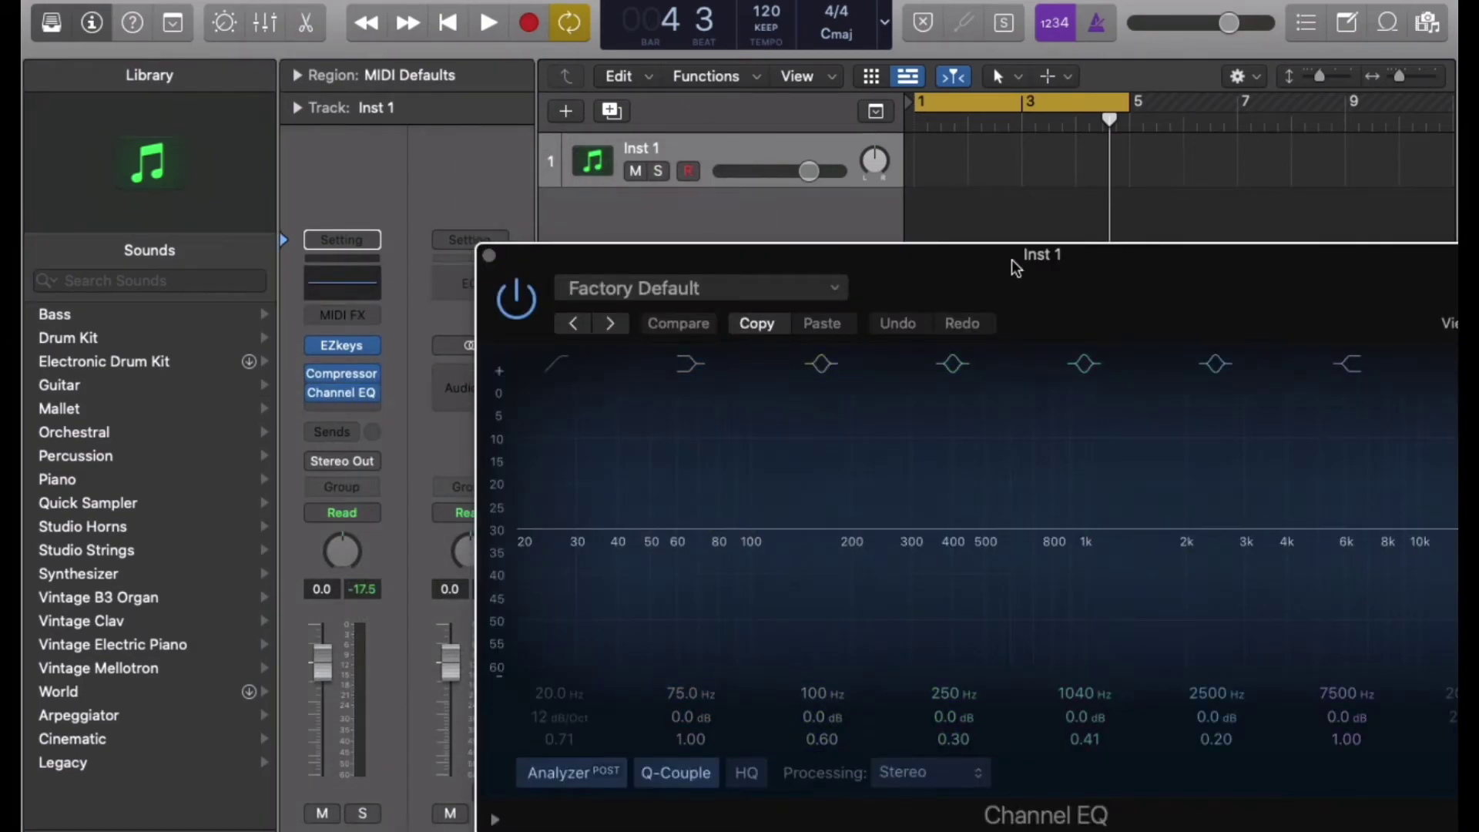
left_click_drag(1014, 261, 828, 205)
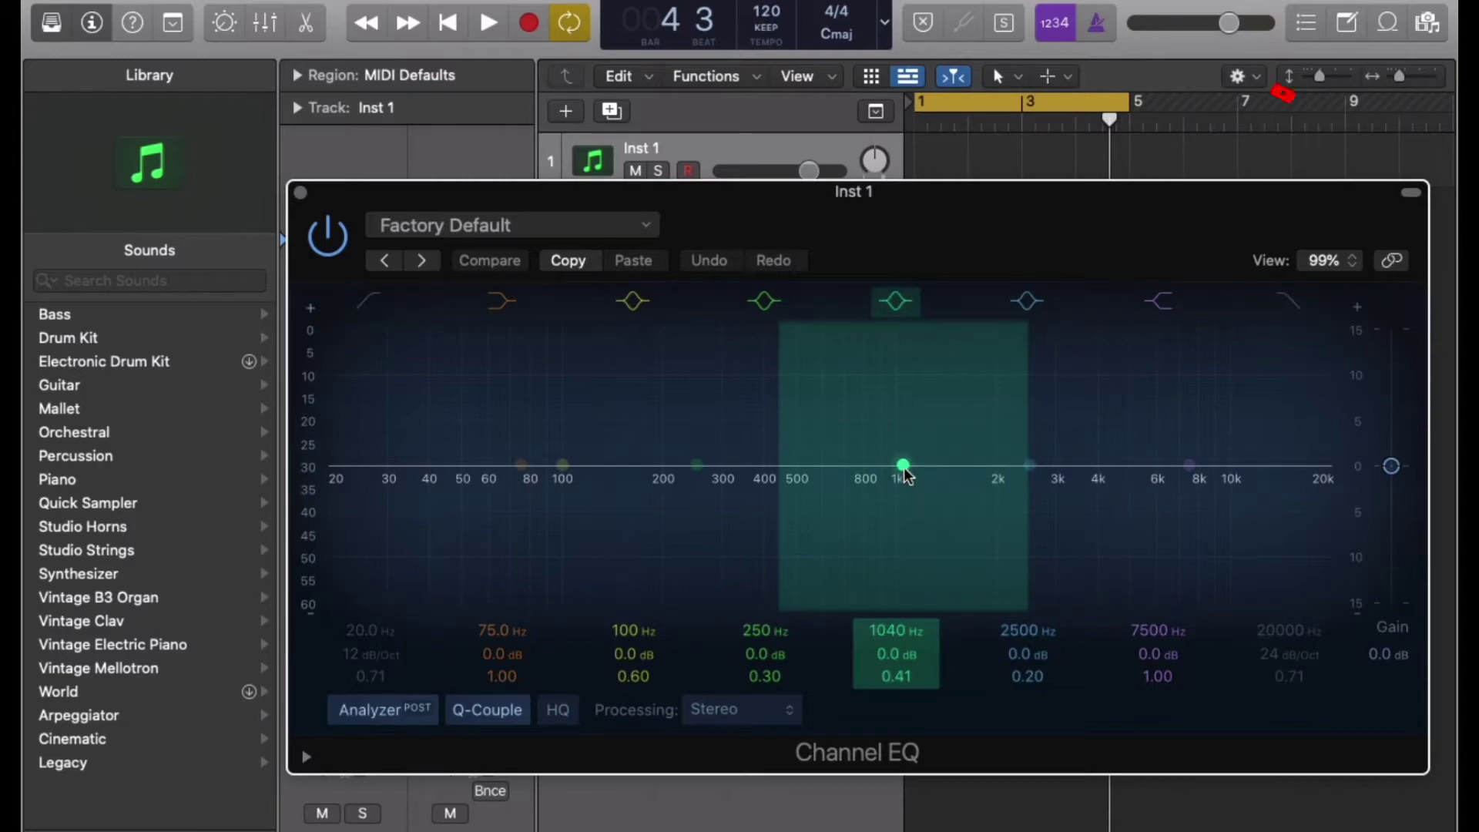
left_click_drag(903, 466, 830, 500)
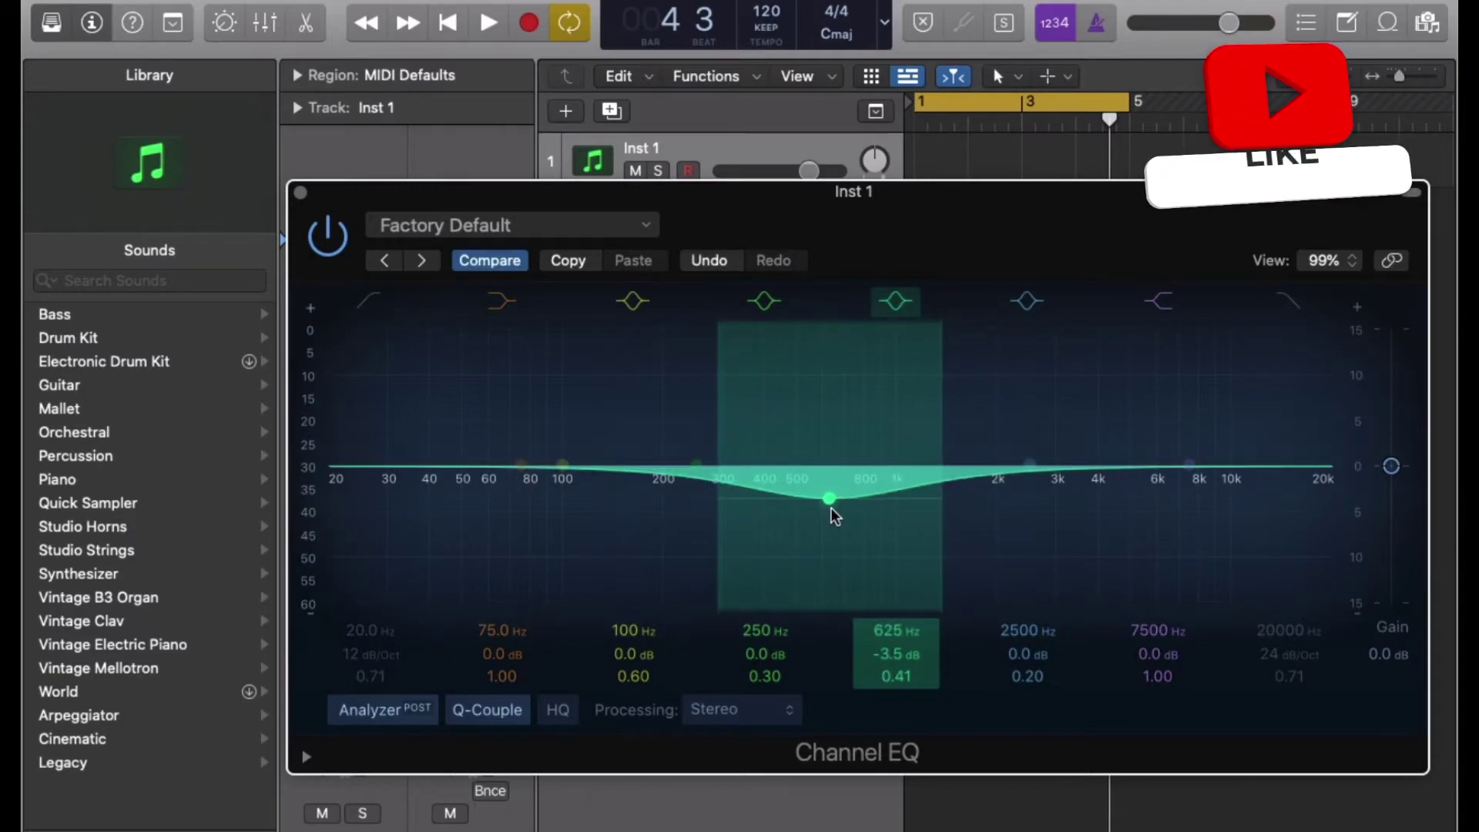
left_click_drag(1246, 466, 1241, 441)
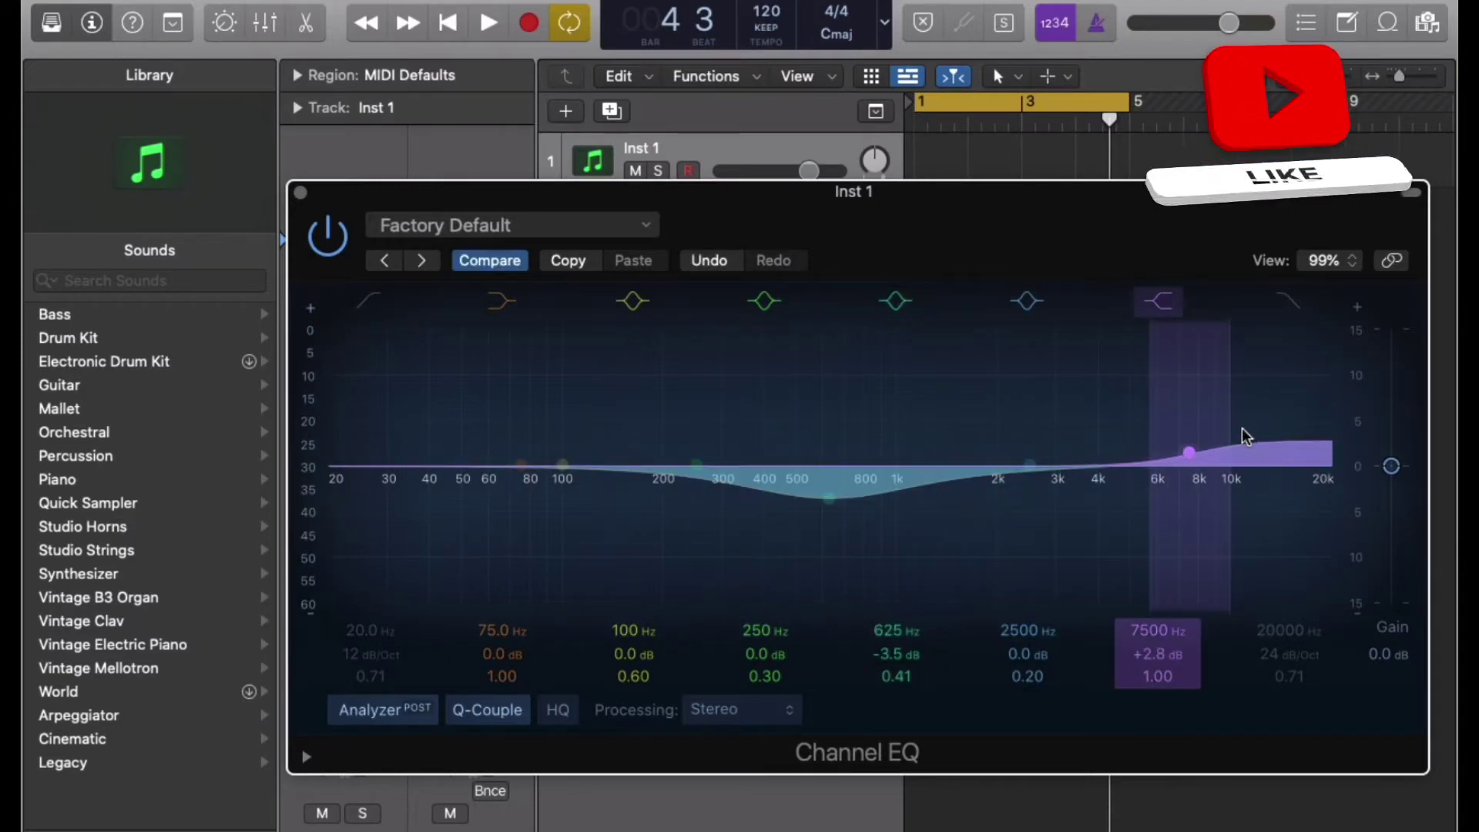
left_click(301, 193)
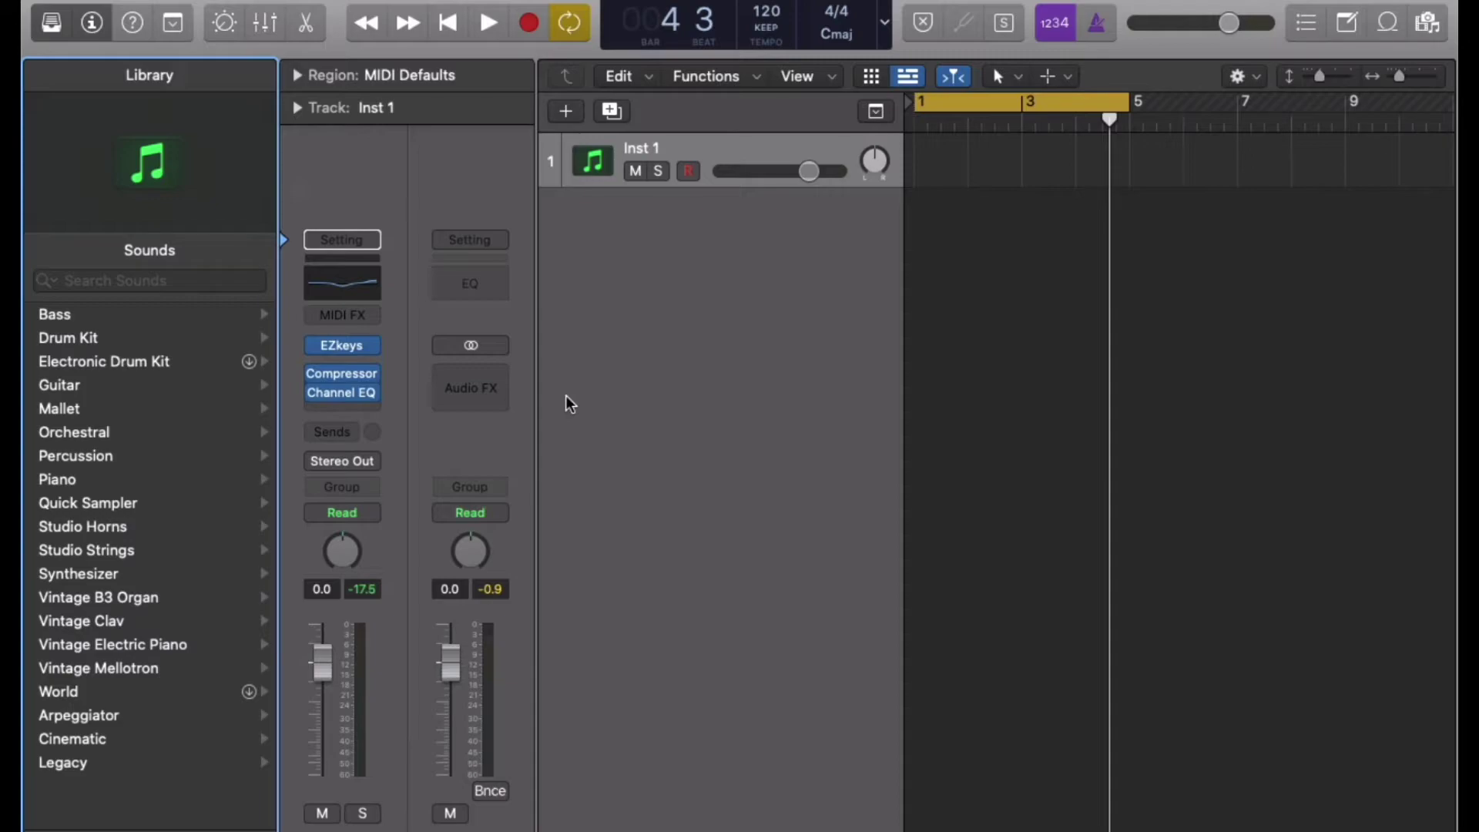
Turn on Quick Help and add a second software instrument track below Inst 1.
left_click(132, 23)
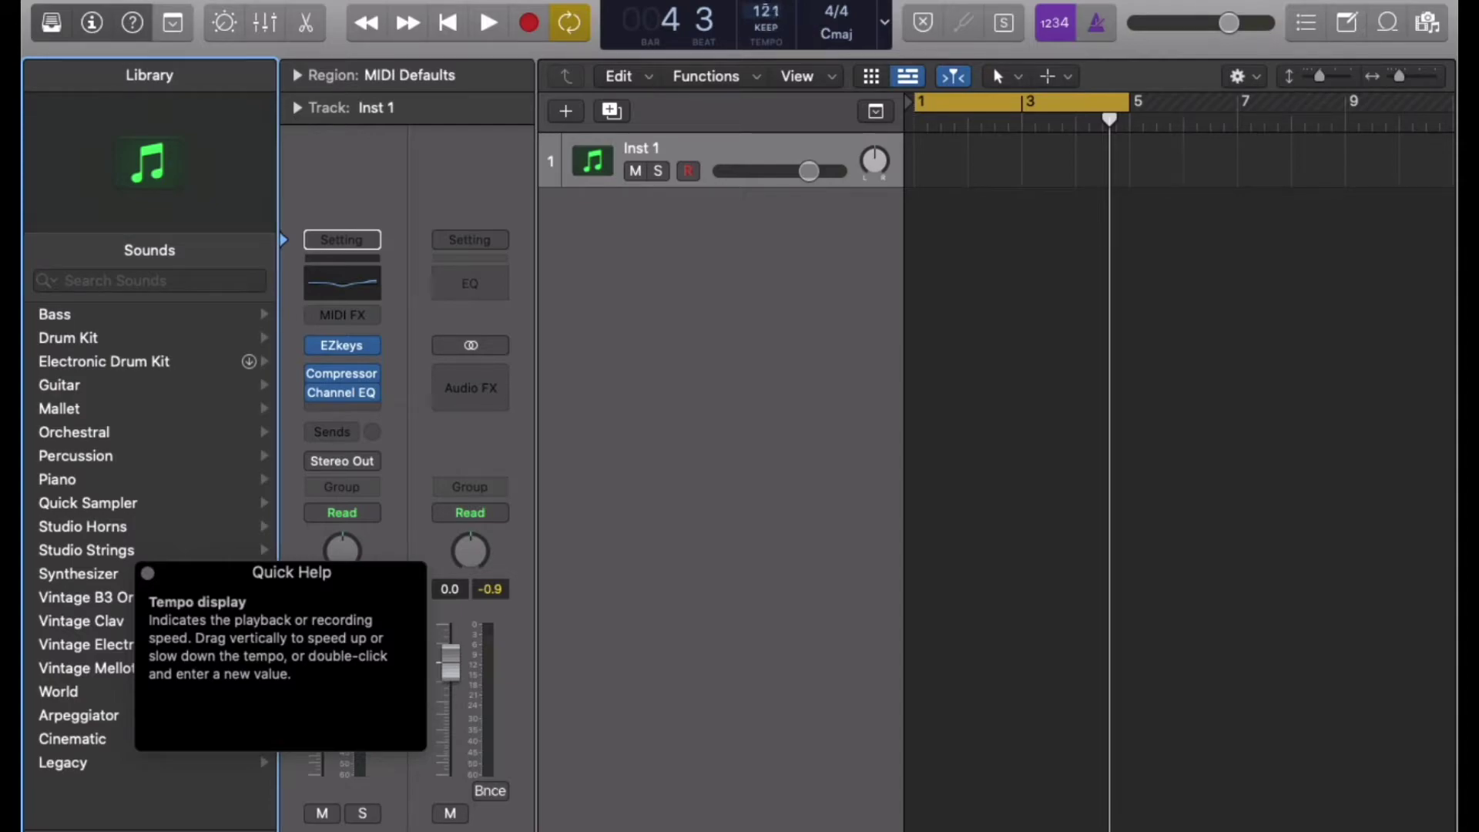
double_click(712, 289)
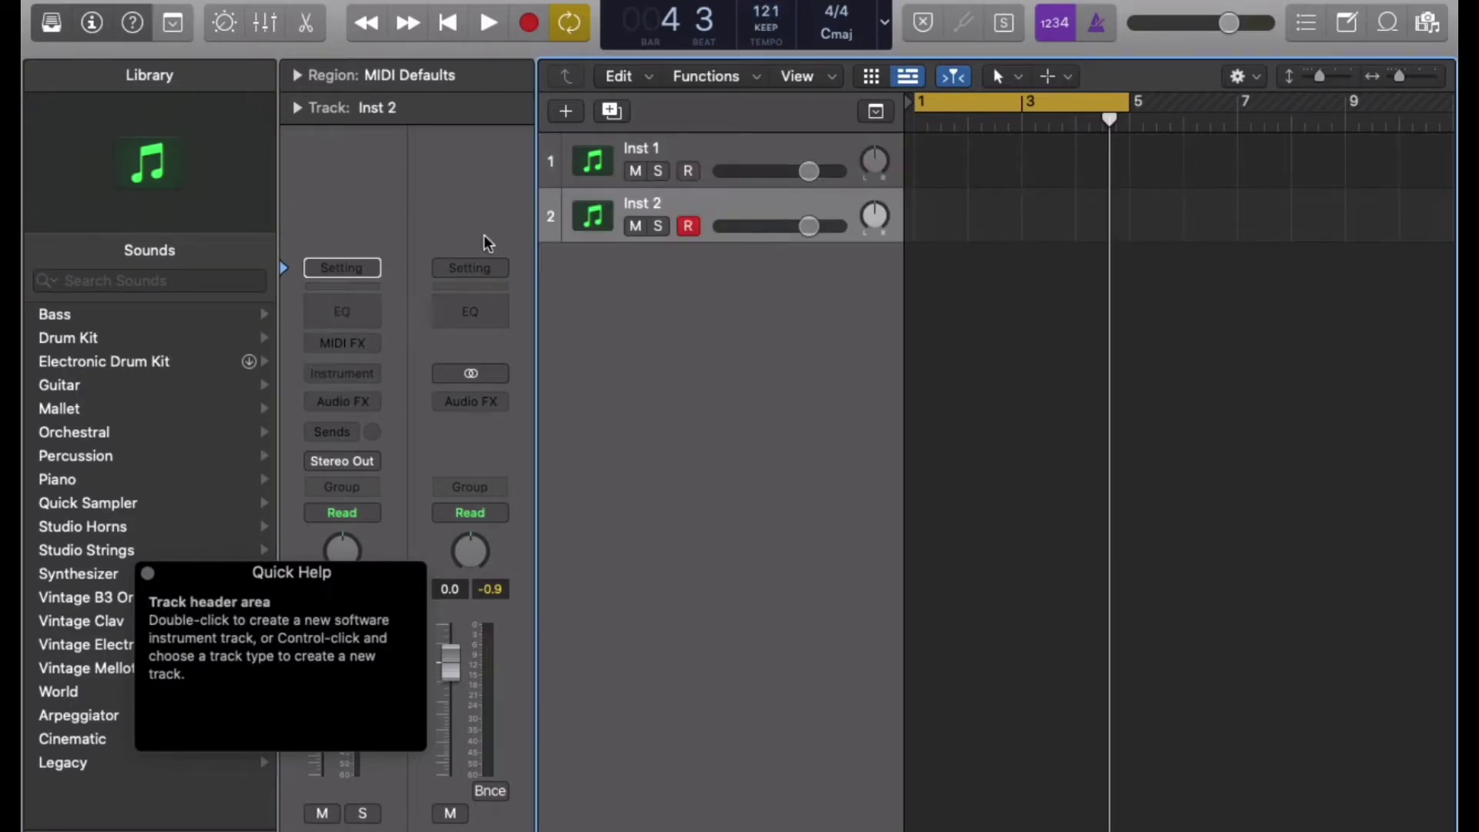
View the toolbar and the Smart Controls of the Inst 1 track, hiding each again after viewing it.
left_click(174, 24)
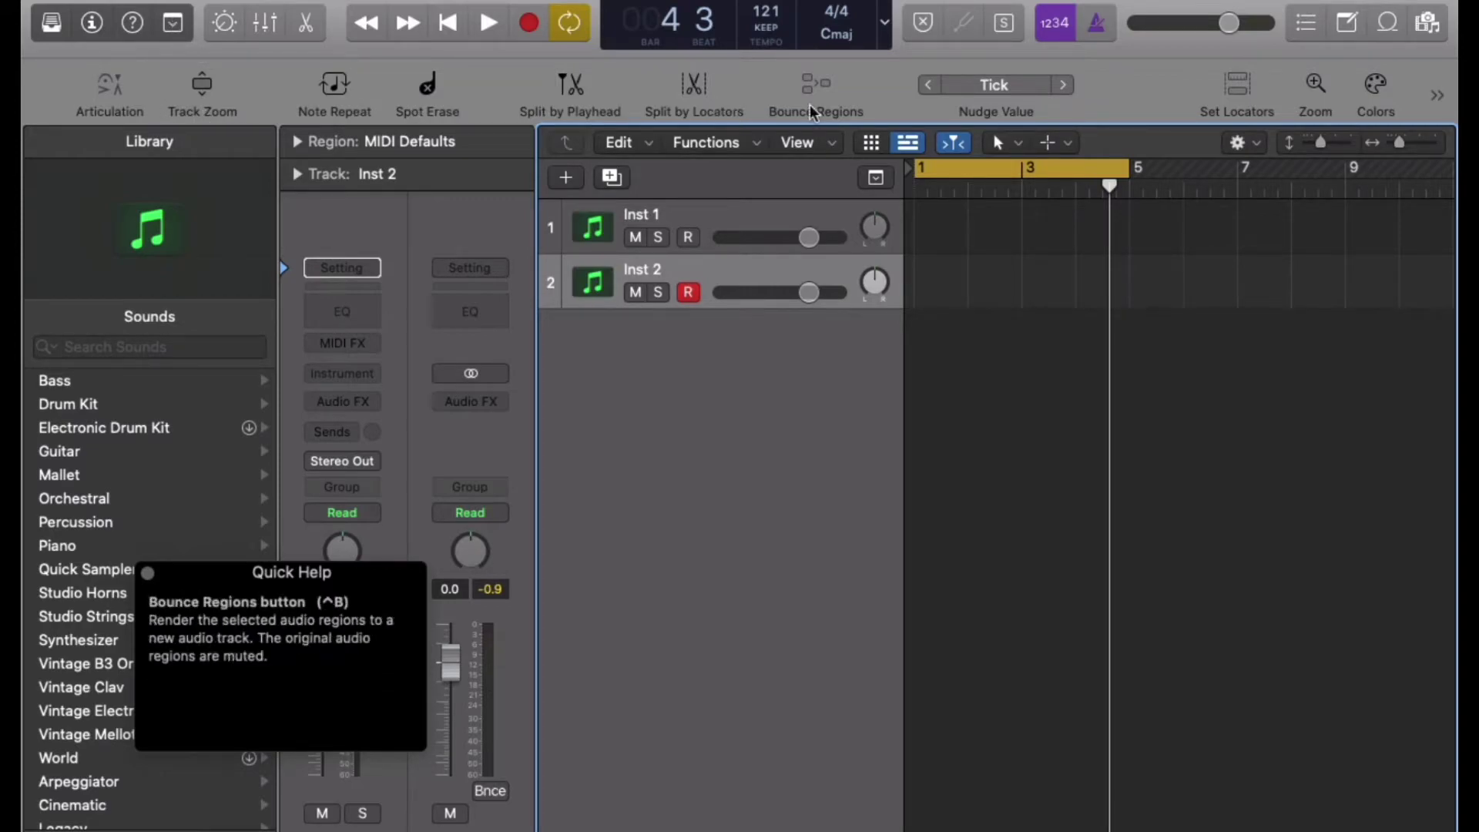
left_click(176, 26)
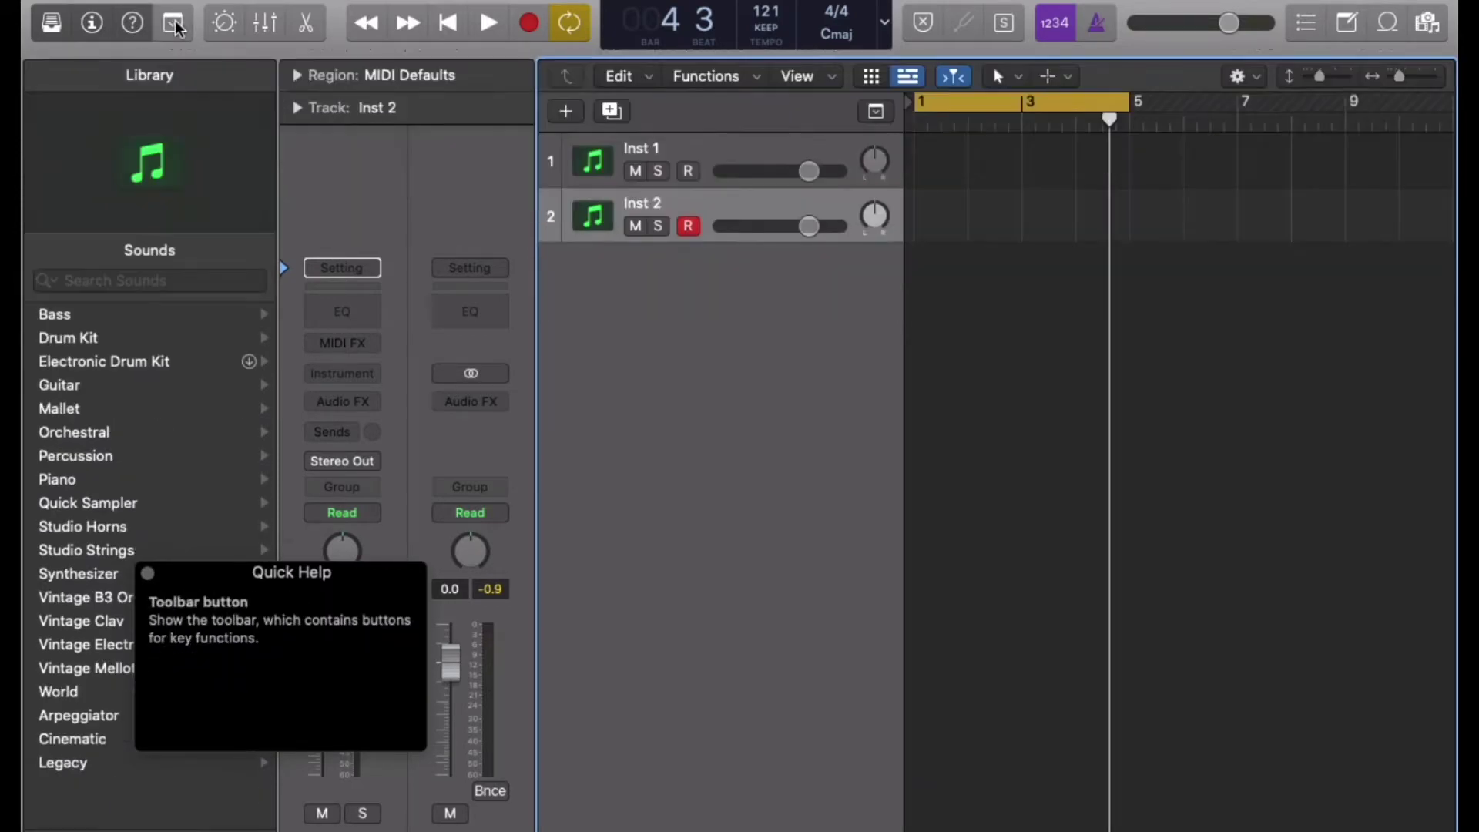
left_click(222, 24)
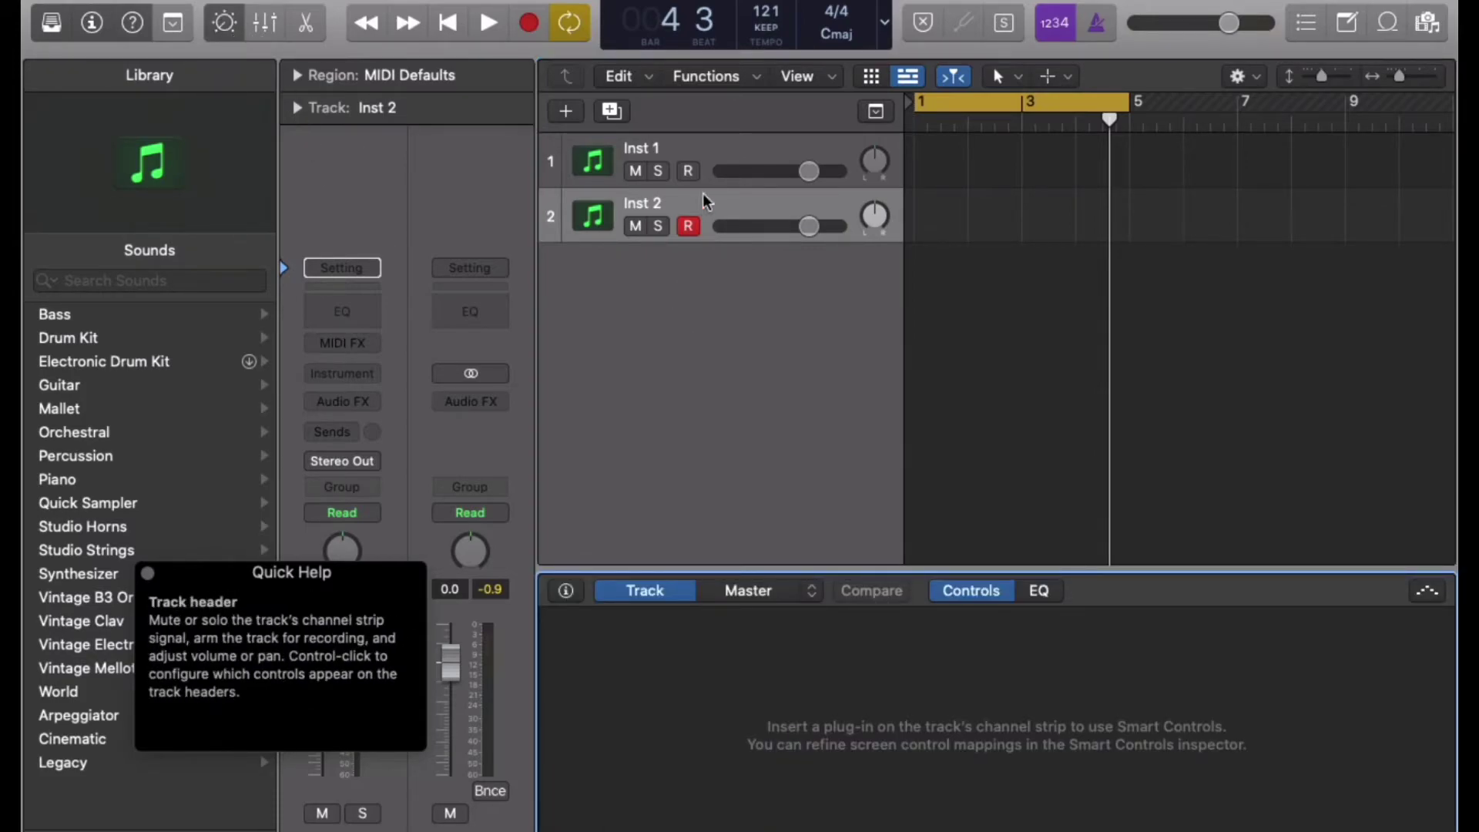
left_click(687, 145)
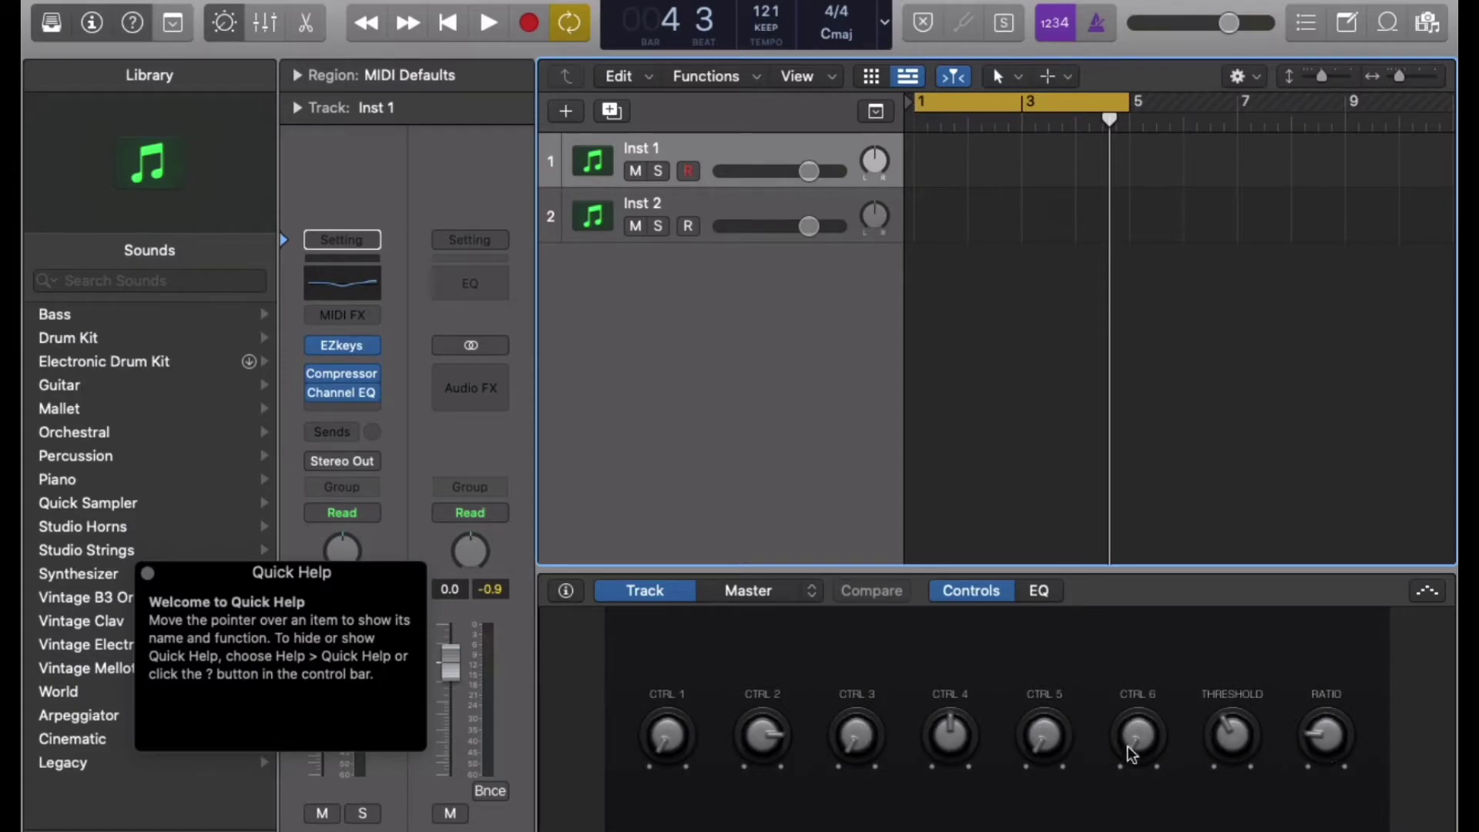
left_click(228, 25)
Show the Mixer with Quick Help closed and lower the Inst 1 volume fader to -4.4 dB.
left_click(263, 24)
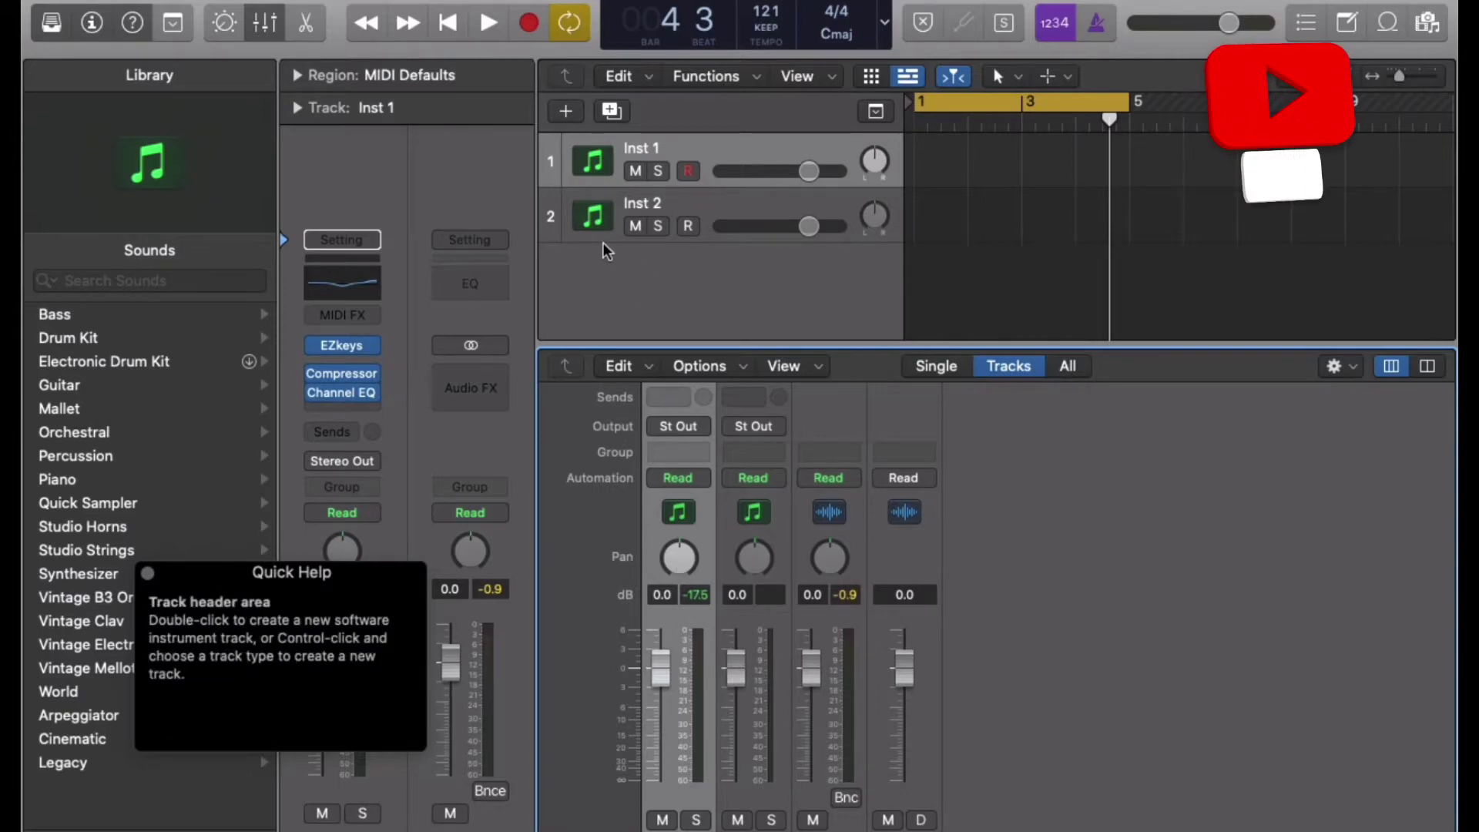
left_click(147, 574)
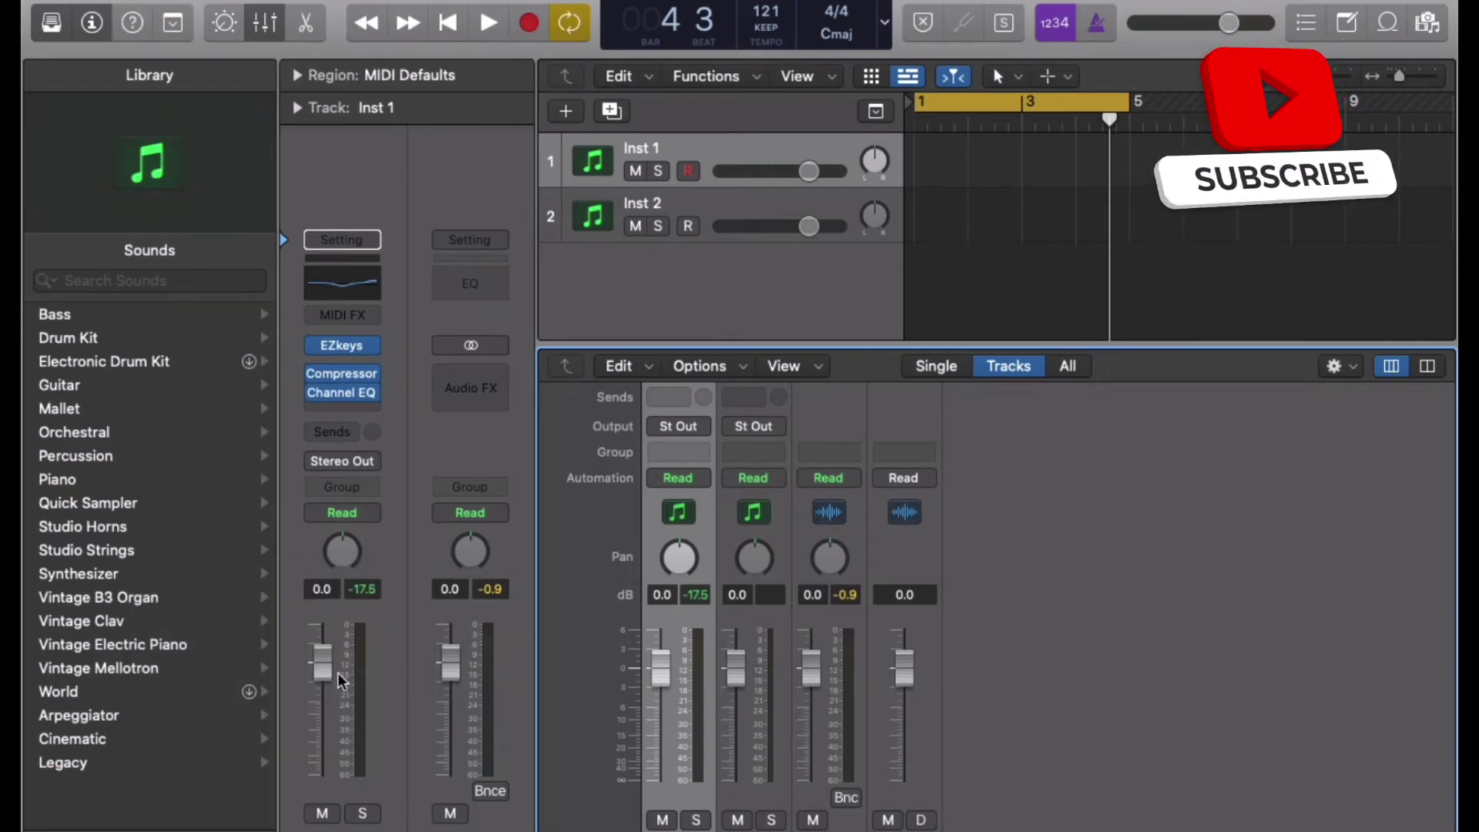
left_click_drag(327, 668, 325, 691)
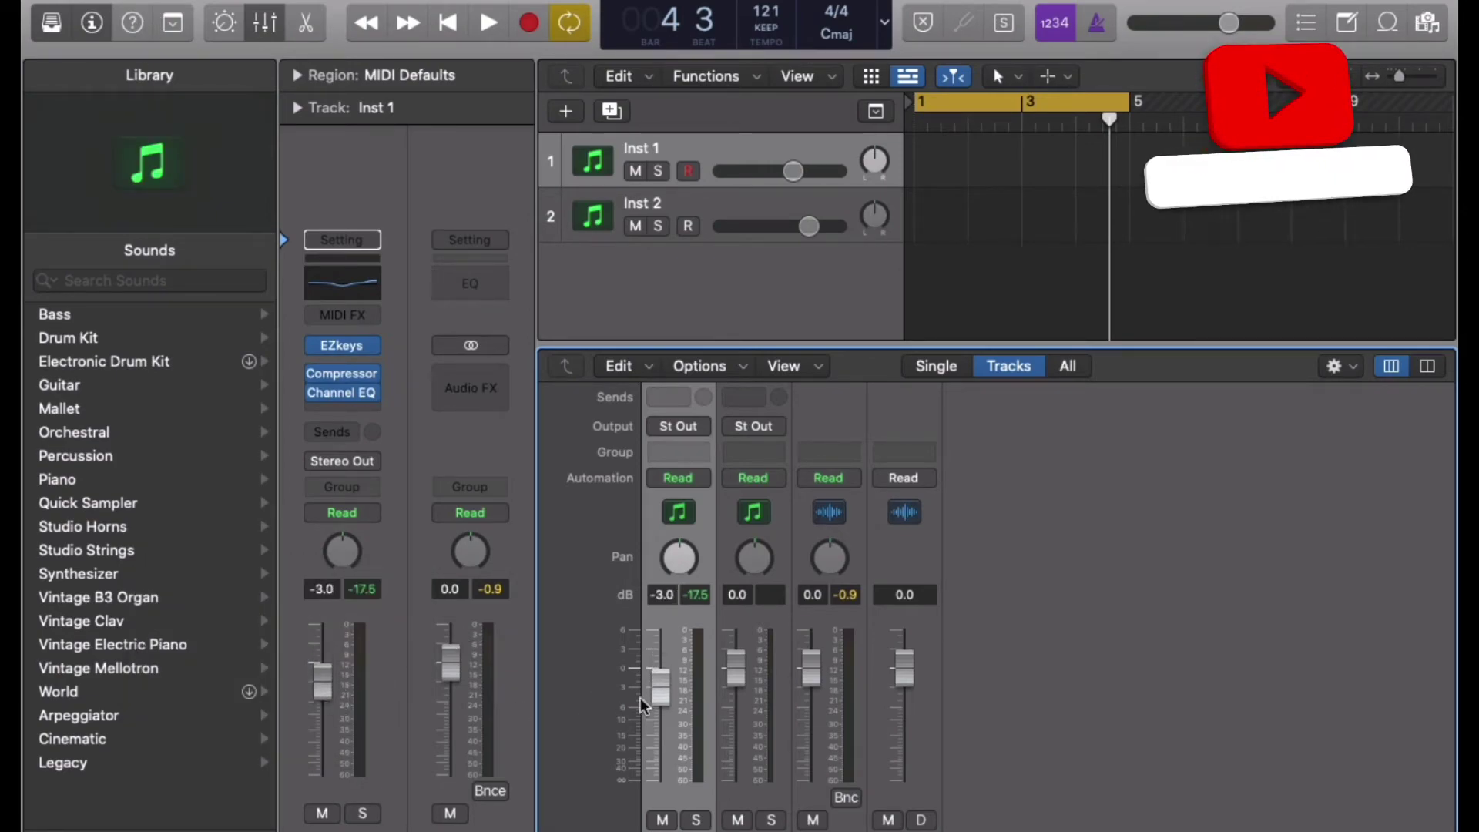
left_click_drag(660, 689, 662, 717)
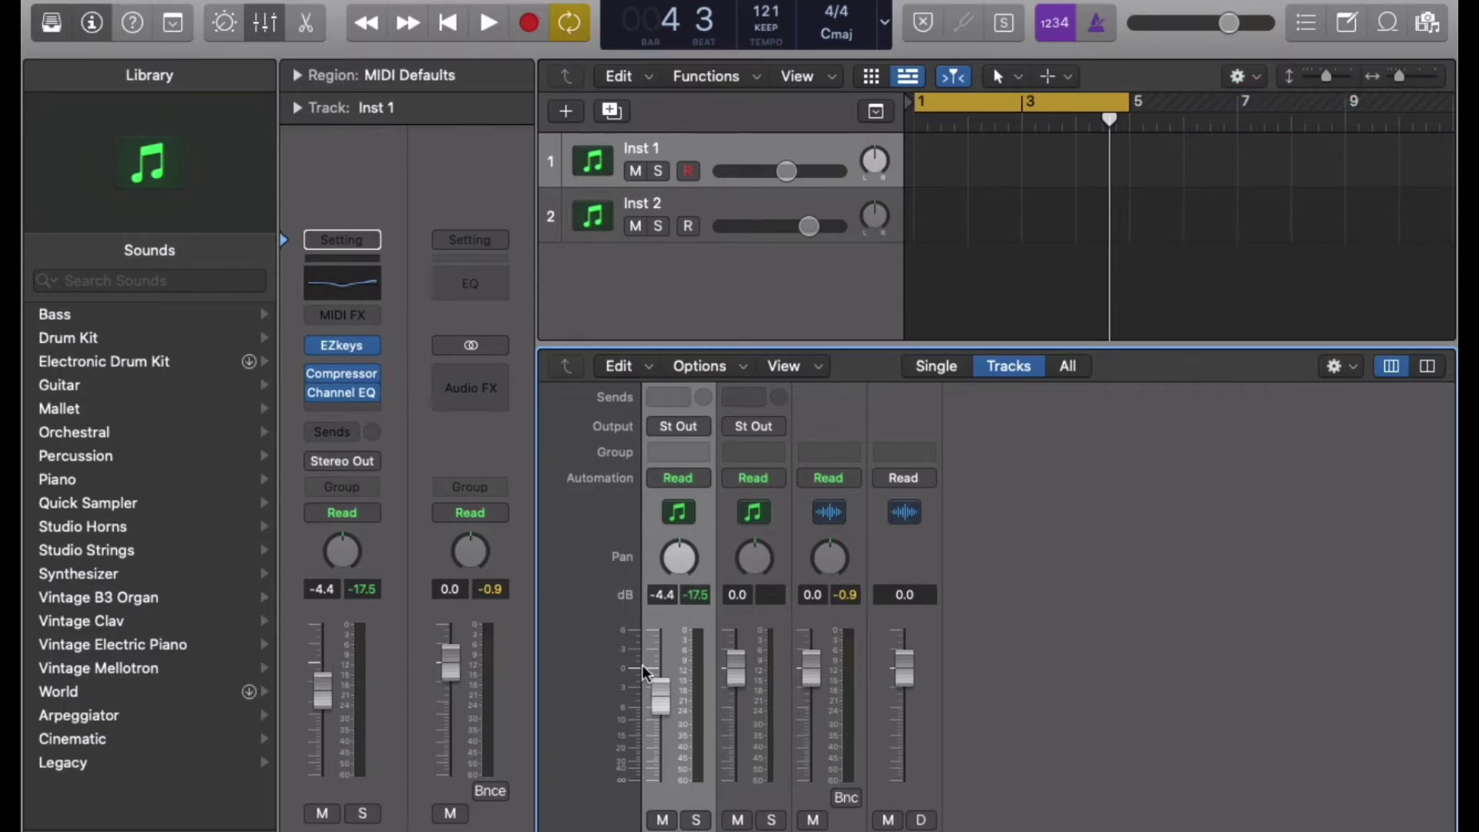
Toggle the Mixer's display until it is hidden, and view the Piano Roll editor for Inst 1 before hiding it too.
key("x")
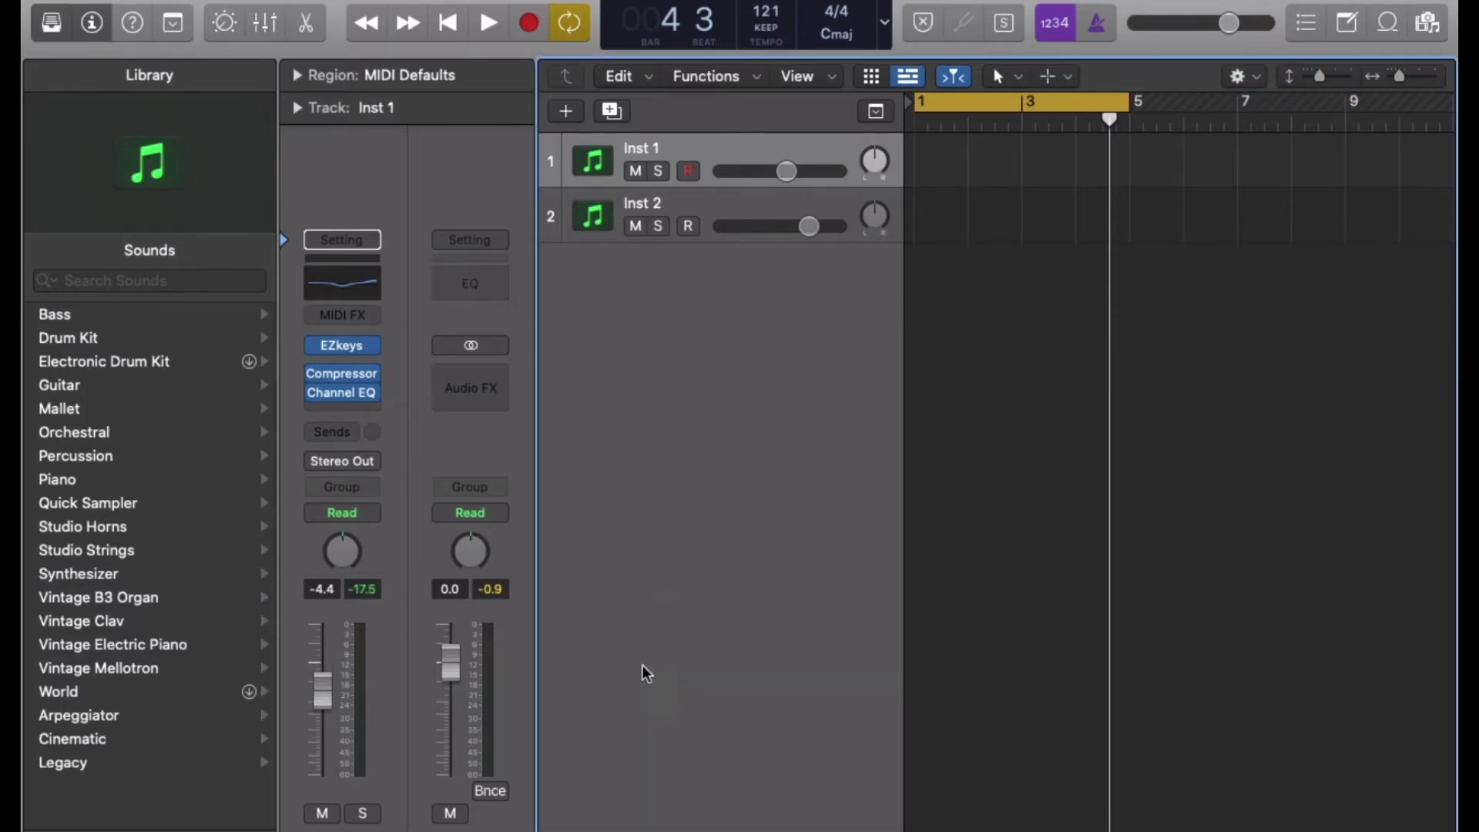
key("x")
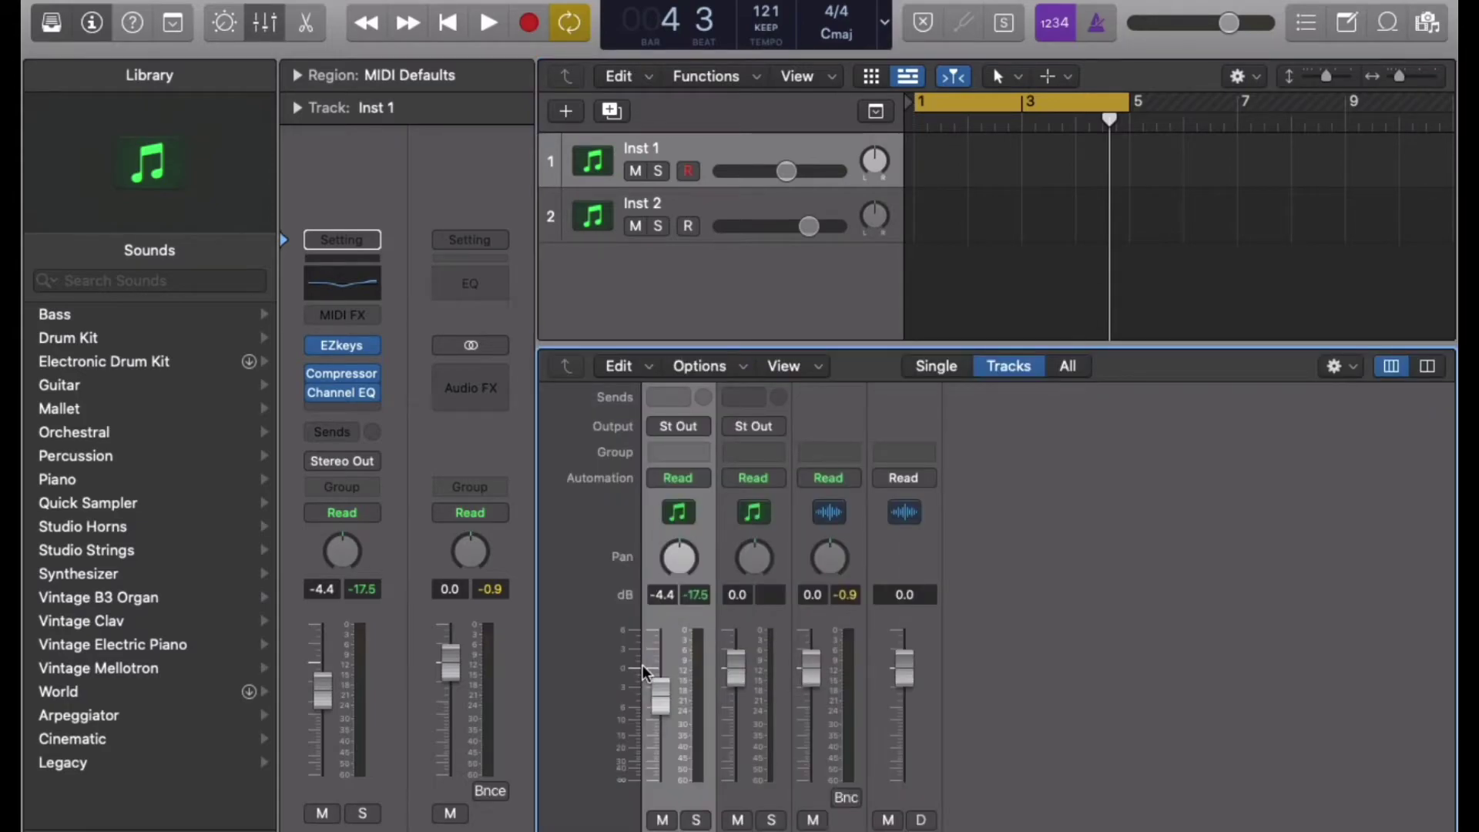
key("x")
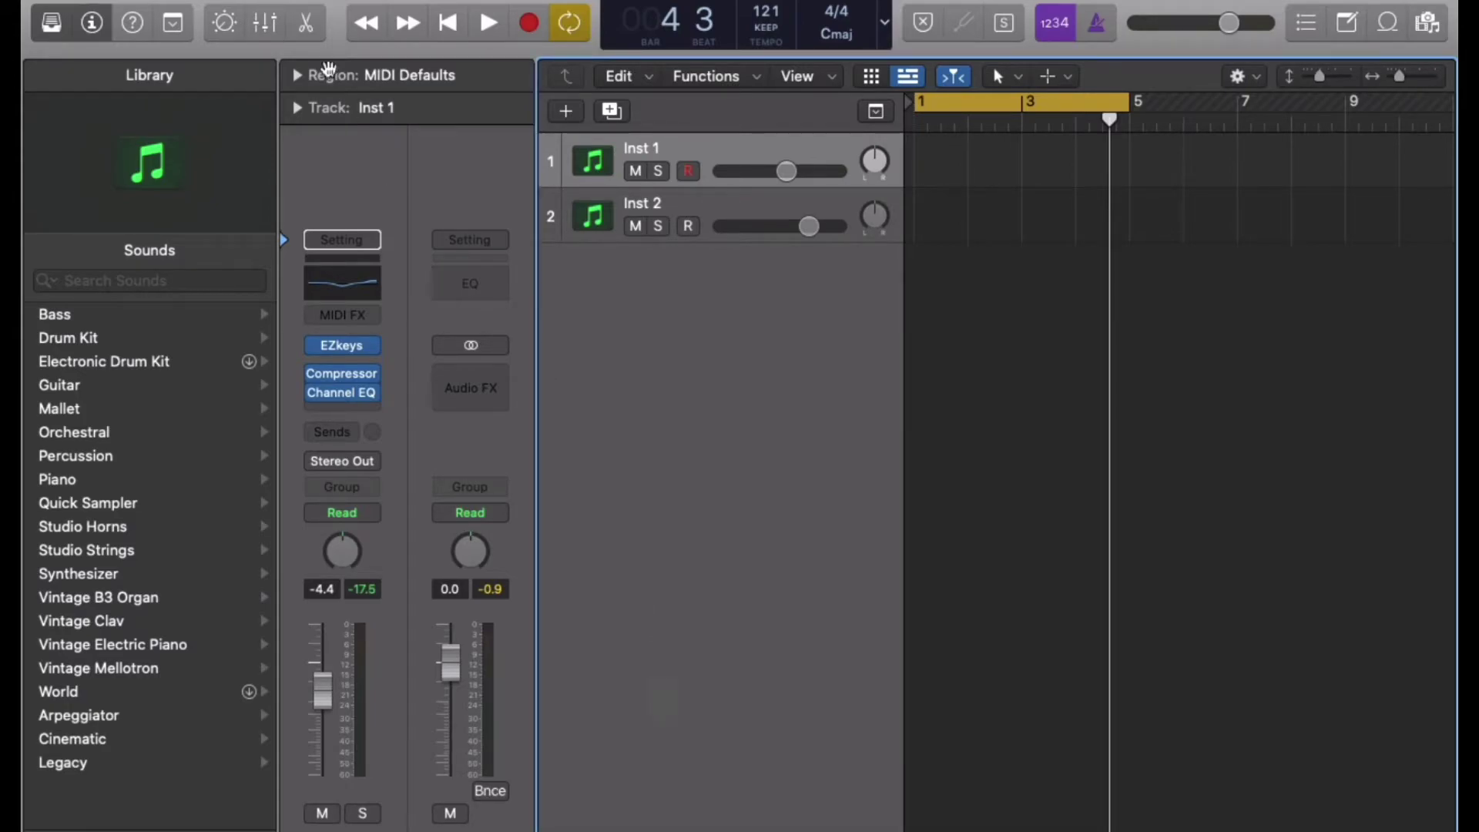
left_click(301, 29)
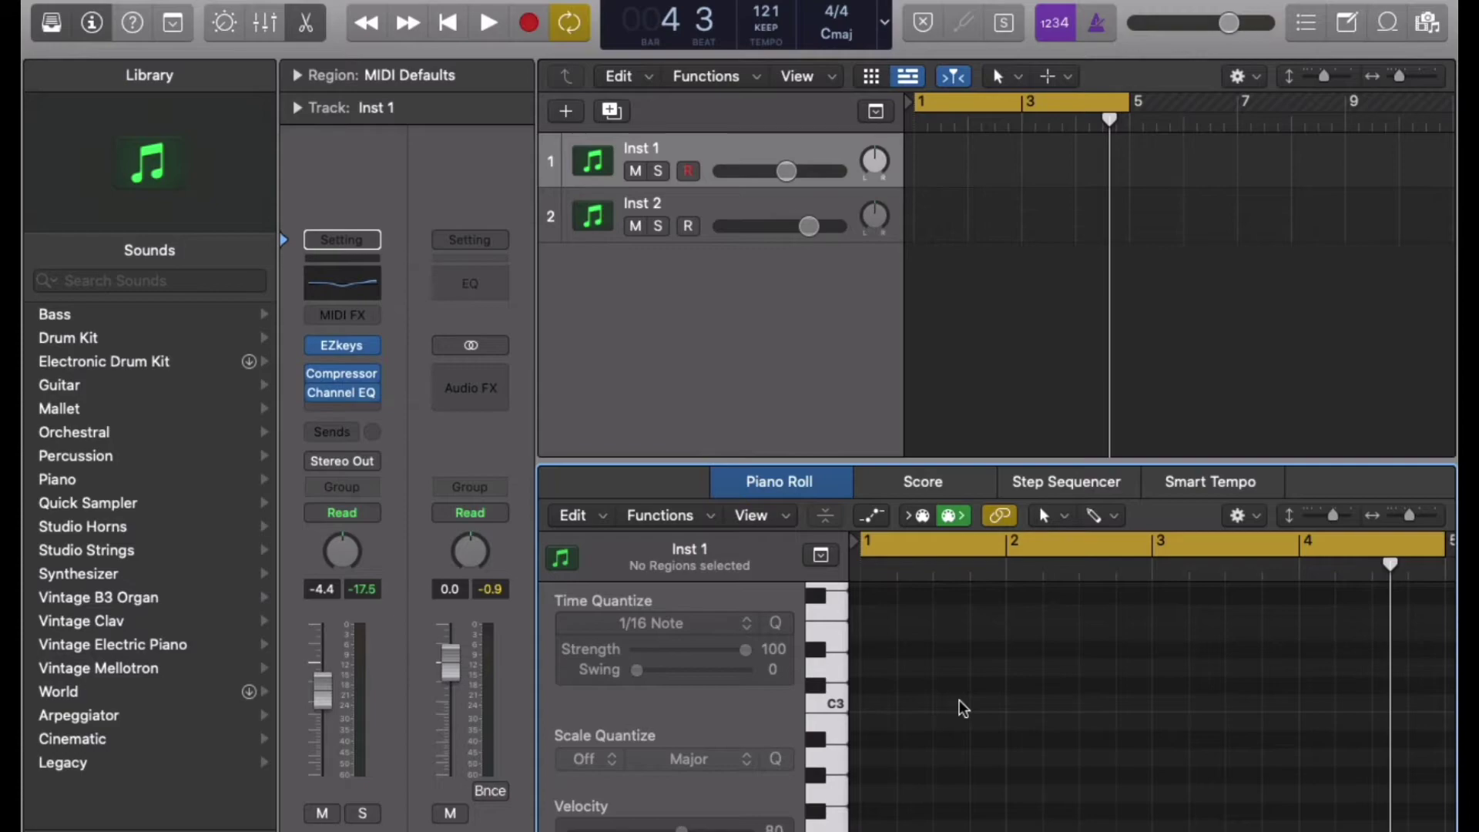
left_click(308, 23)
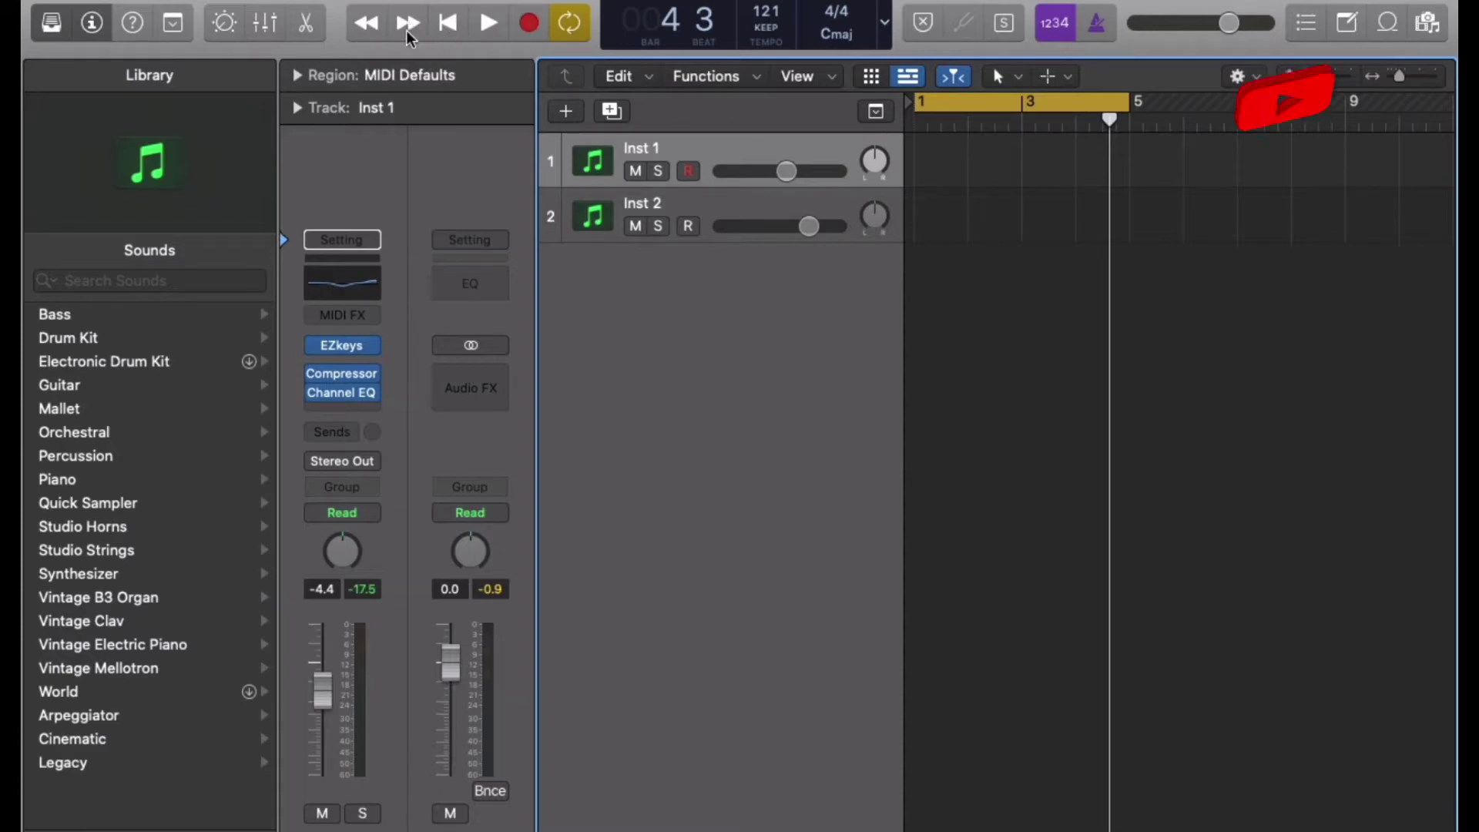
Return the playhead to bar 1, and start and stop recording three times on the Inst 1 track.
left_click(455, 31)
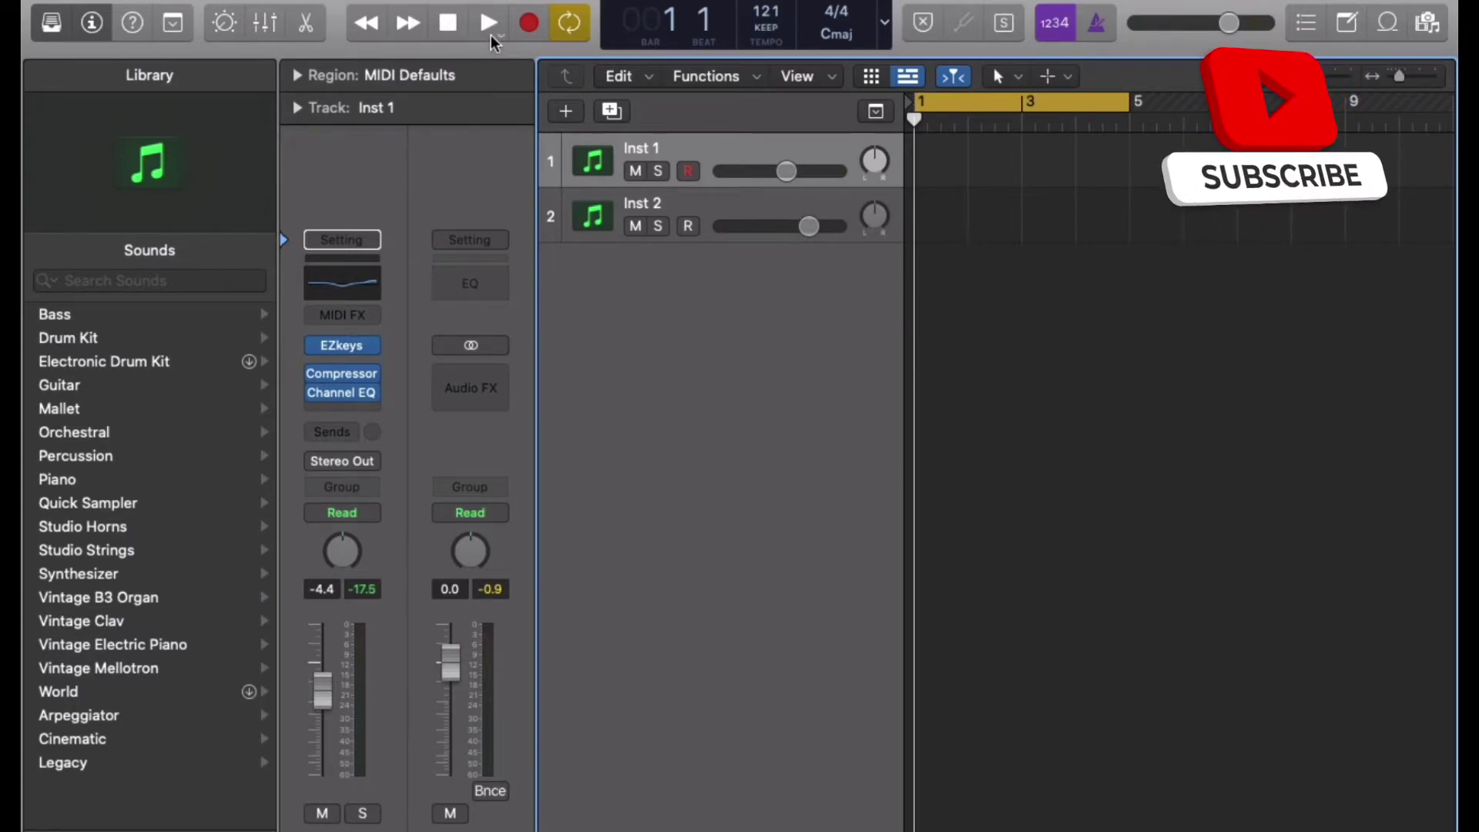
left_click(530, 29)
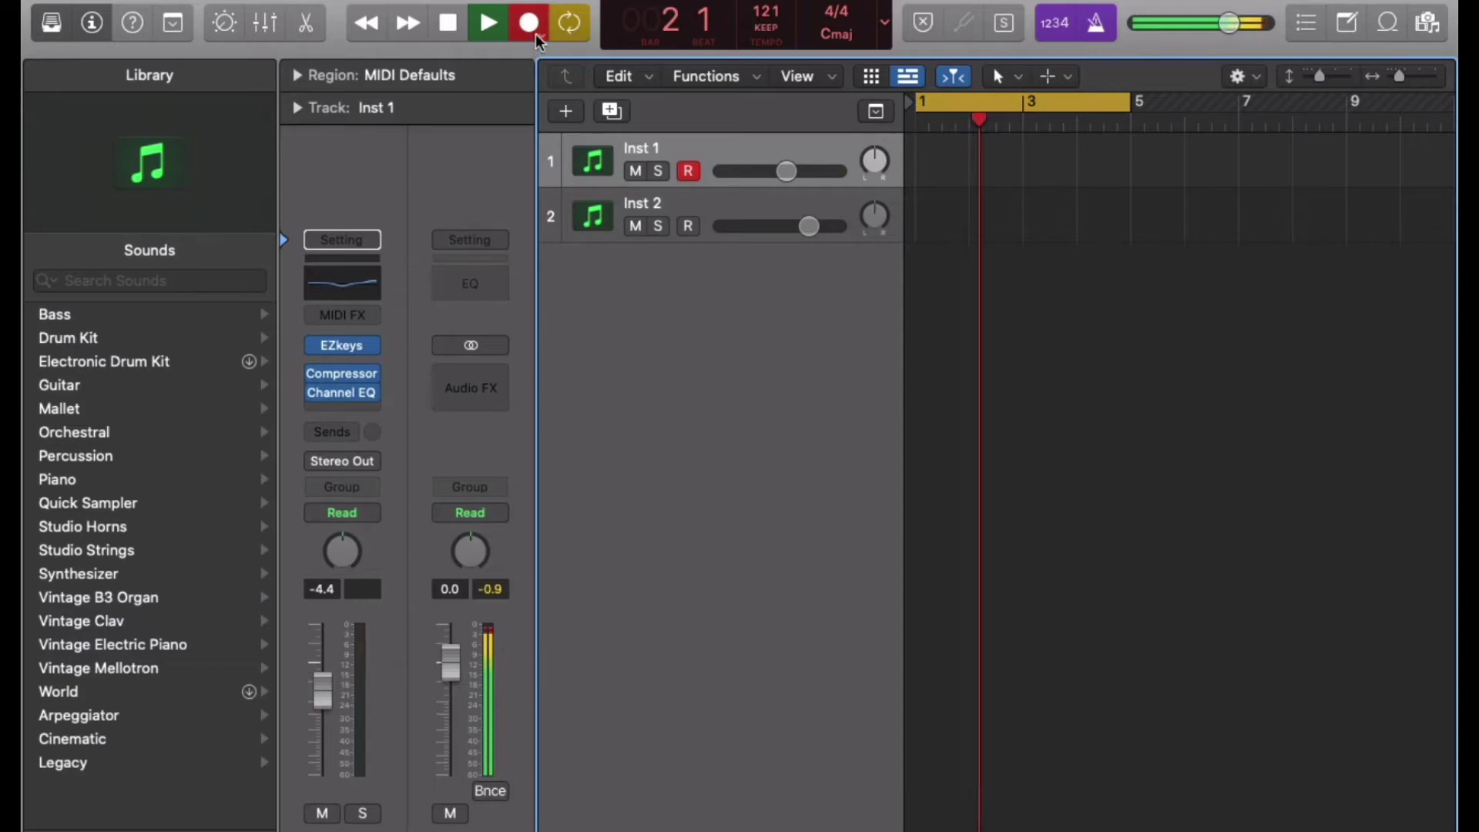
key("space")
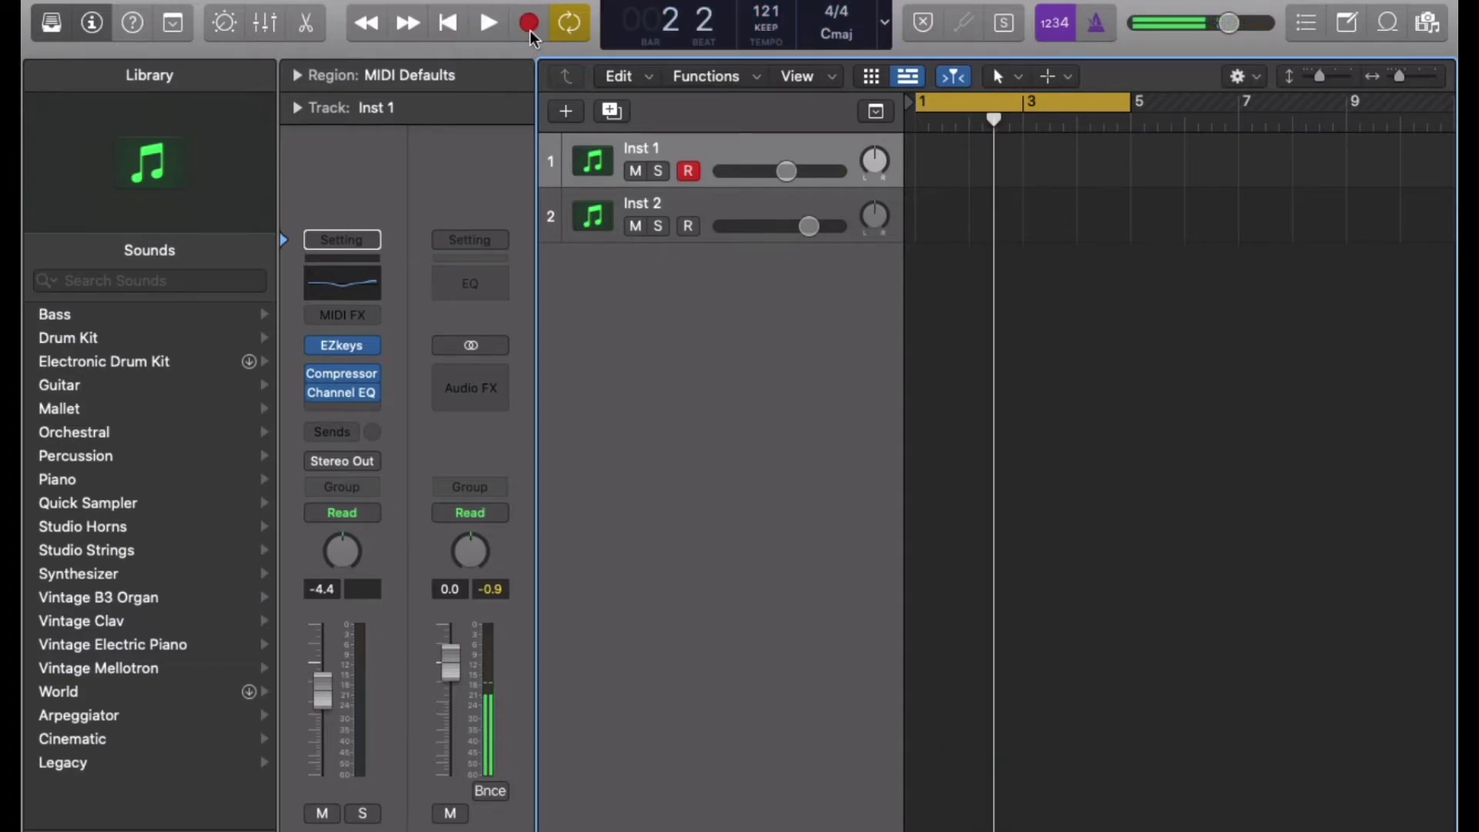
left_click(530, 30)
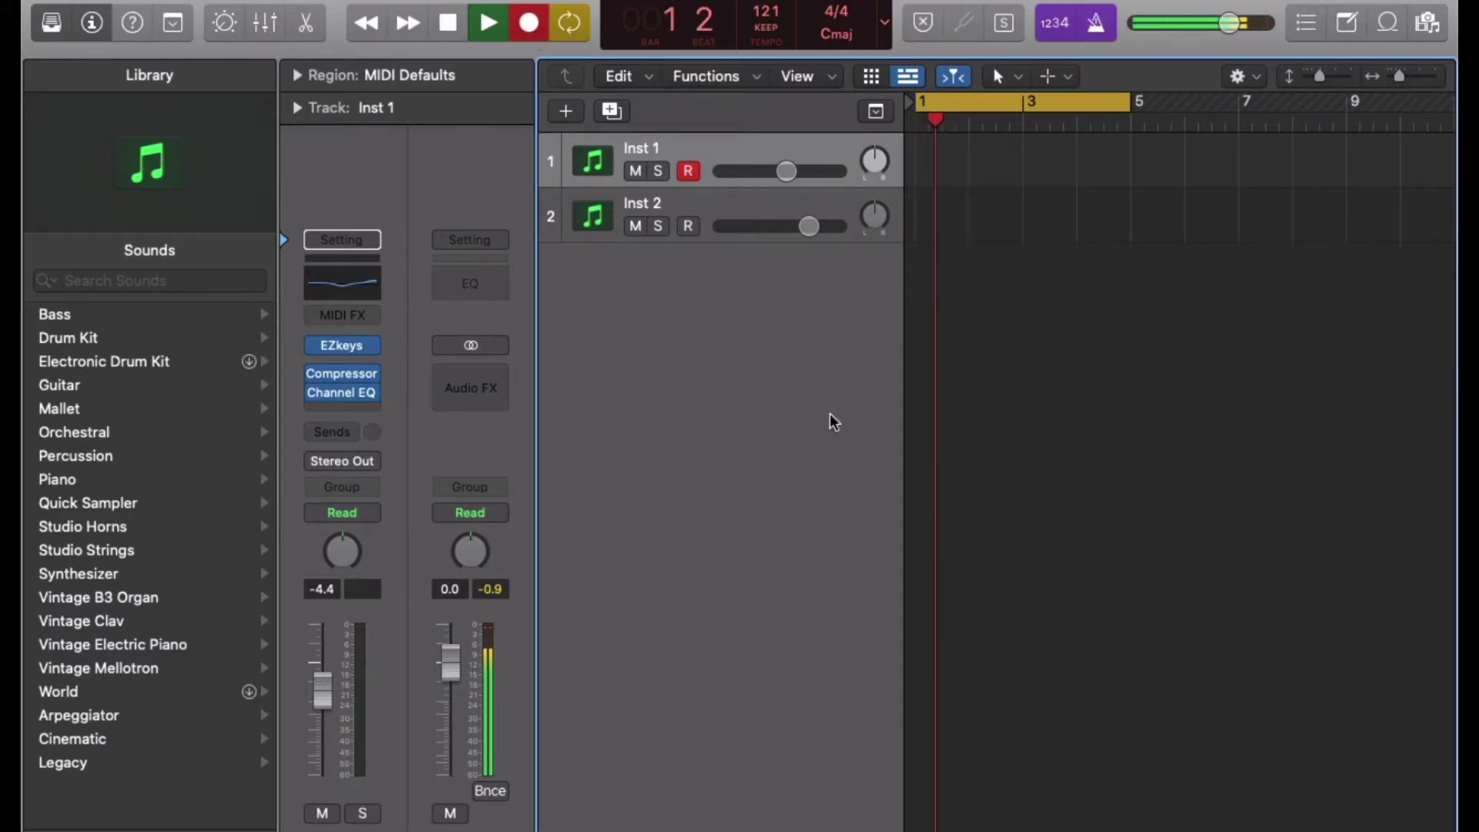
key("space")
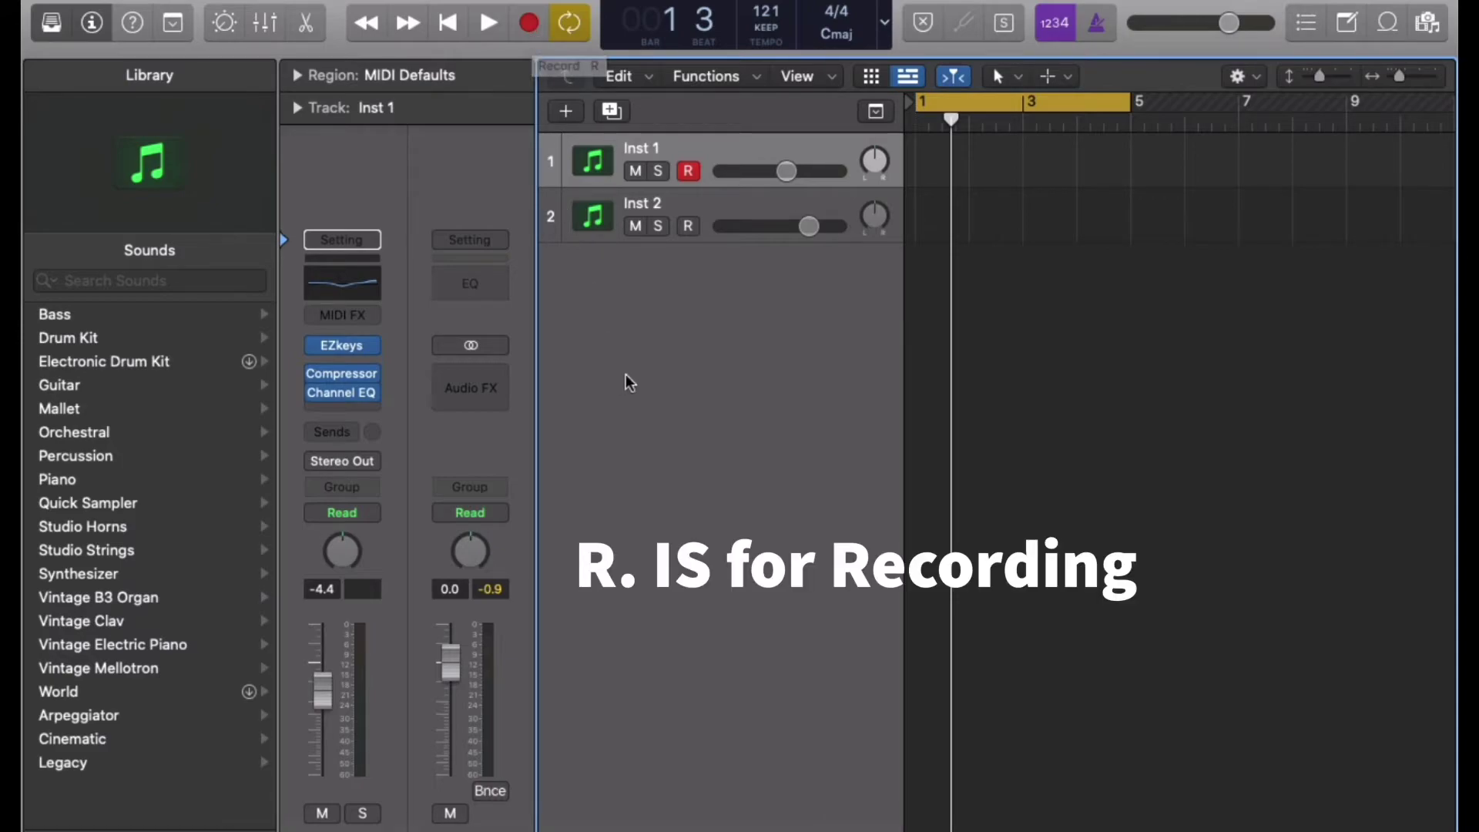
key("r")
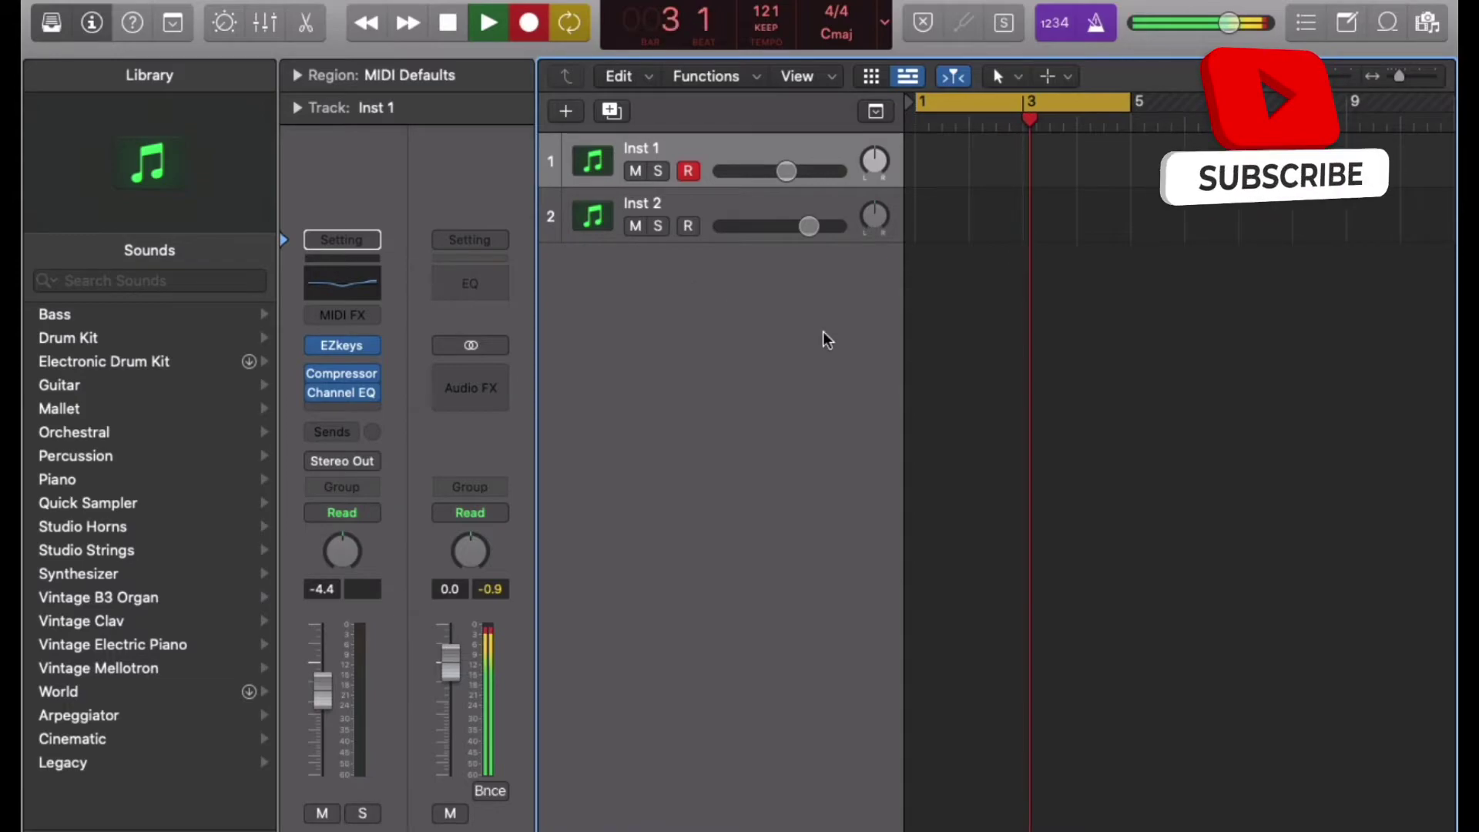
key("space")
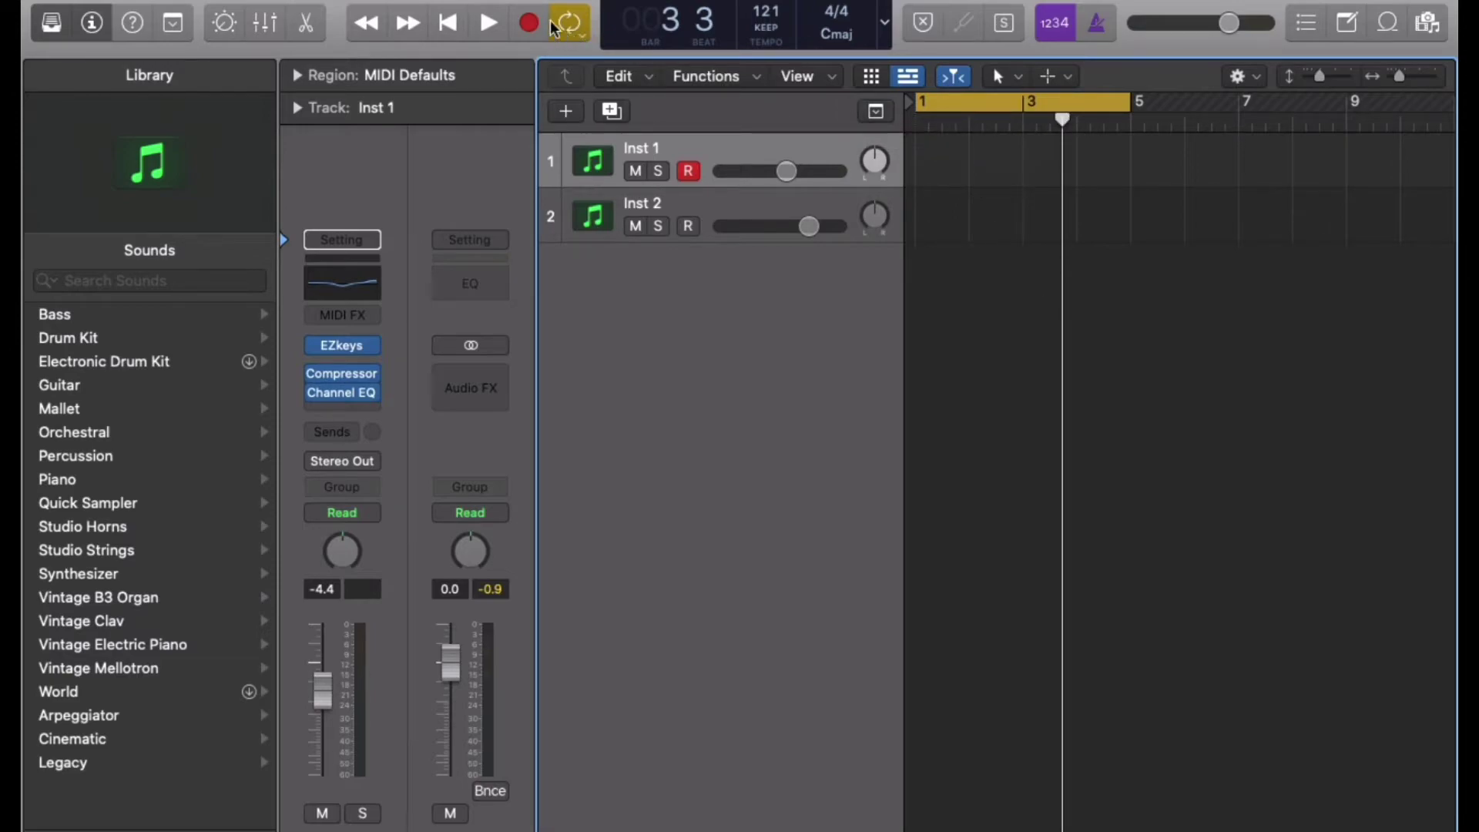
Toggle Cycle mode off and on over bars 1 to 5, leaving the cycle area enabled.
left_click(566, 31)
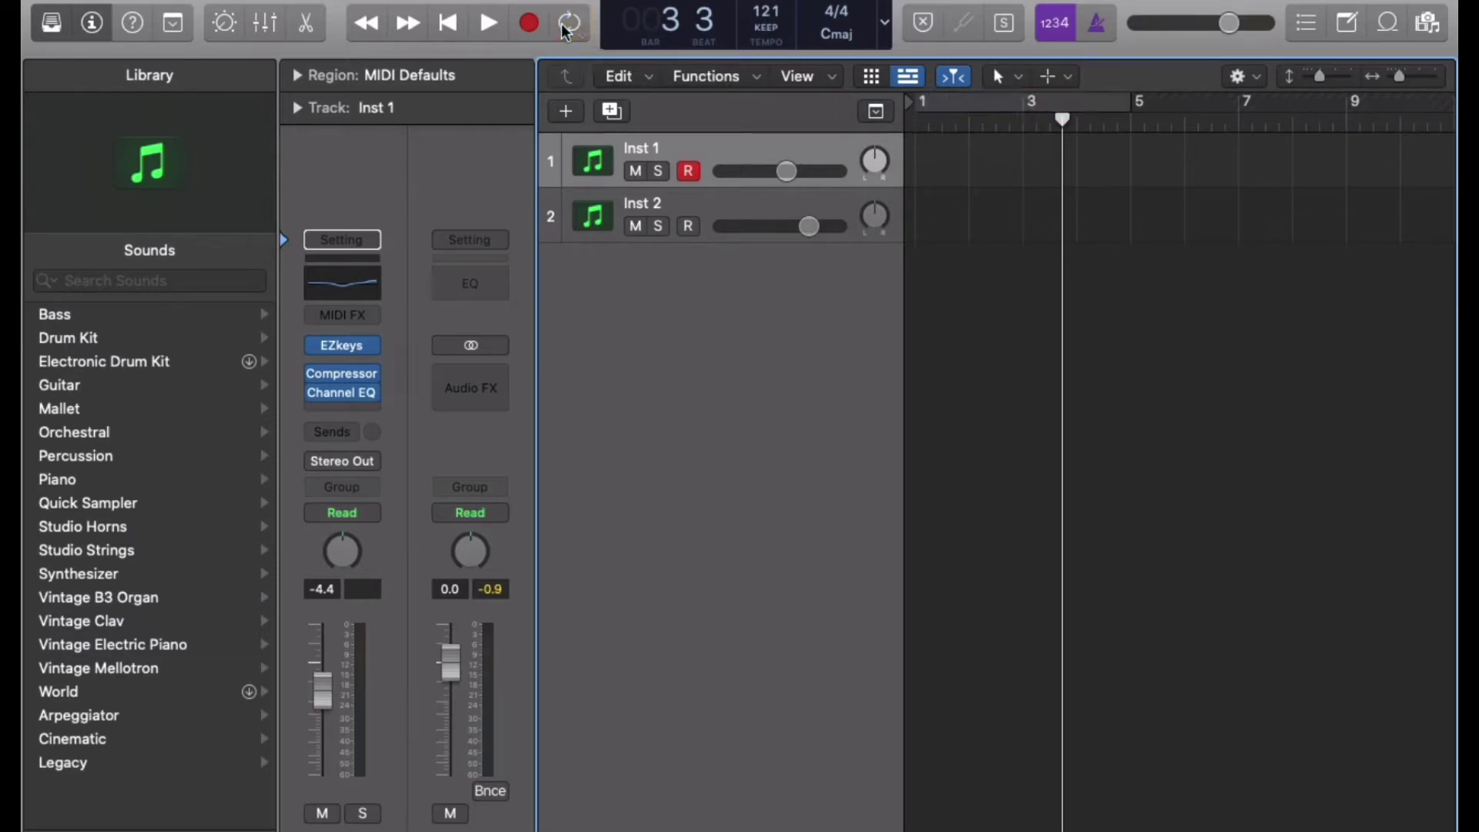
left_click(566, 31)
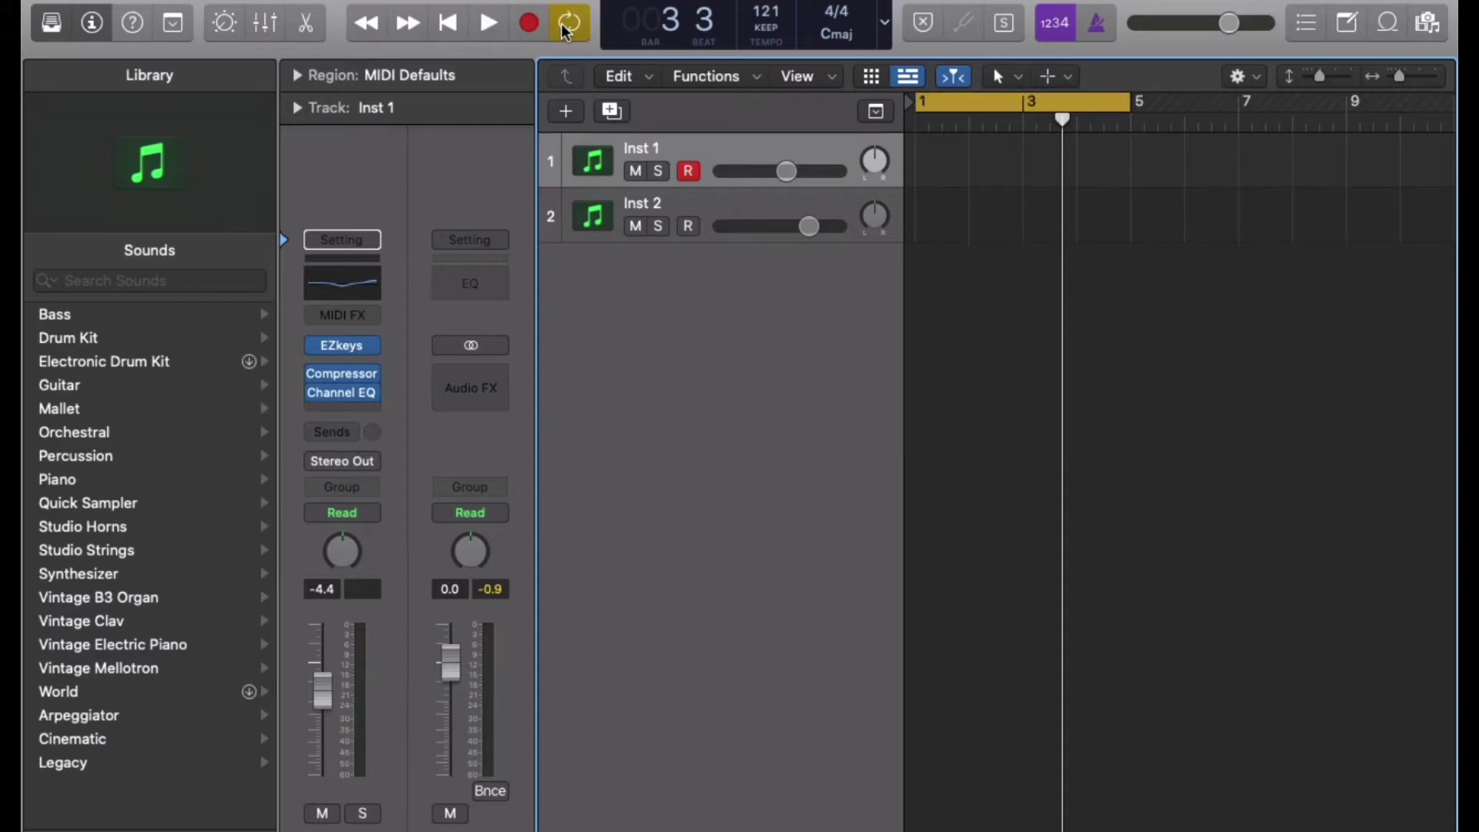
left_click(566, 31)
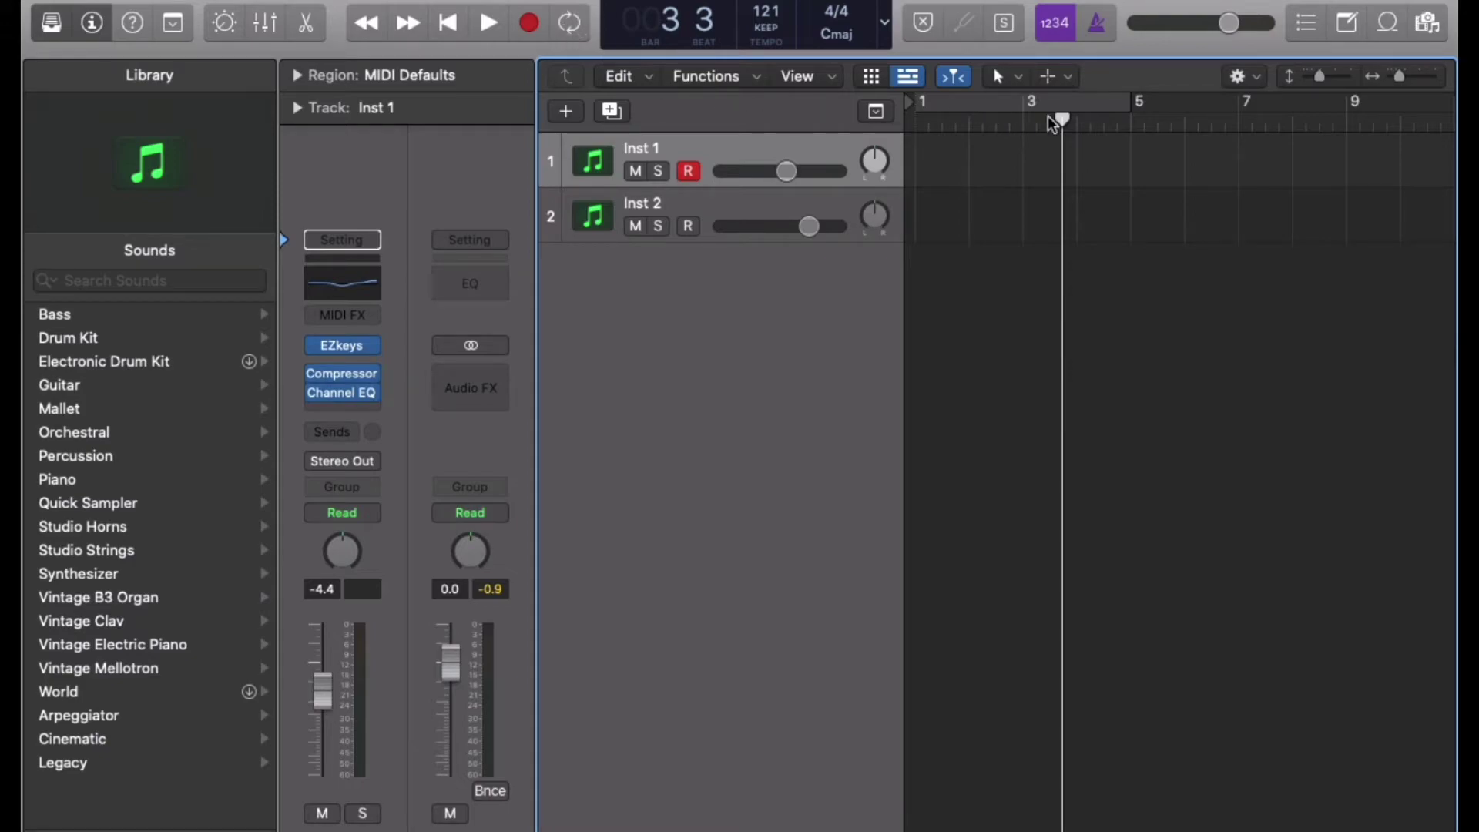
left_click(995, 105)
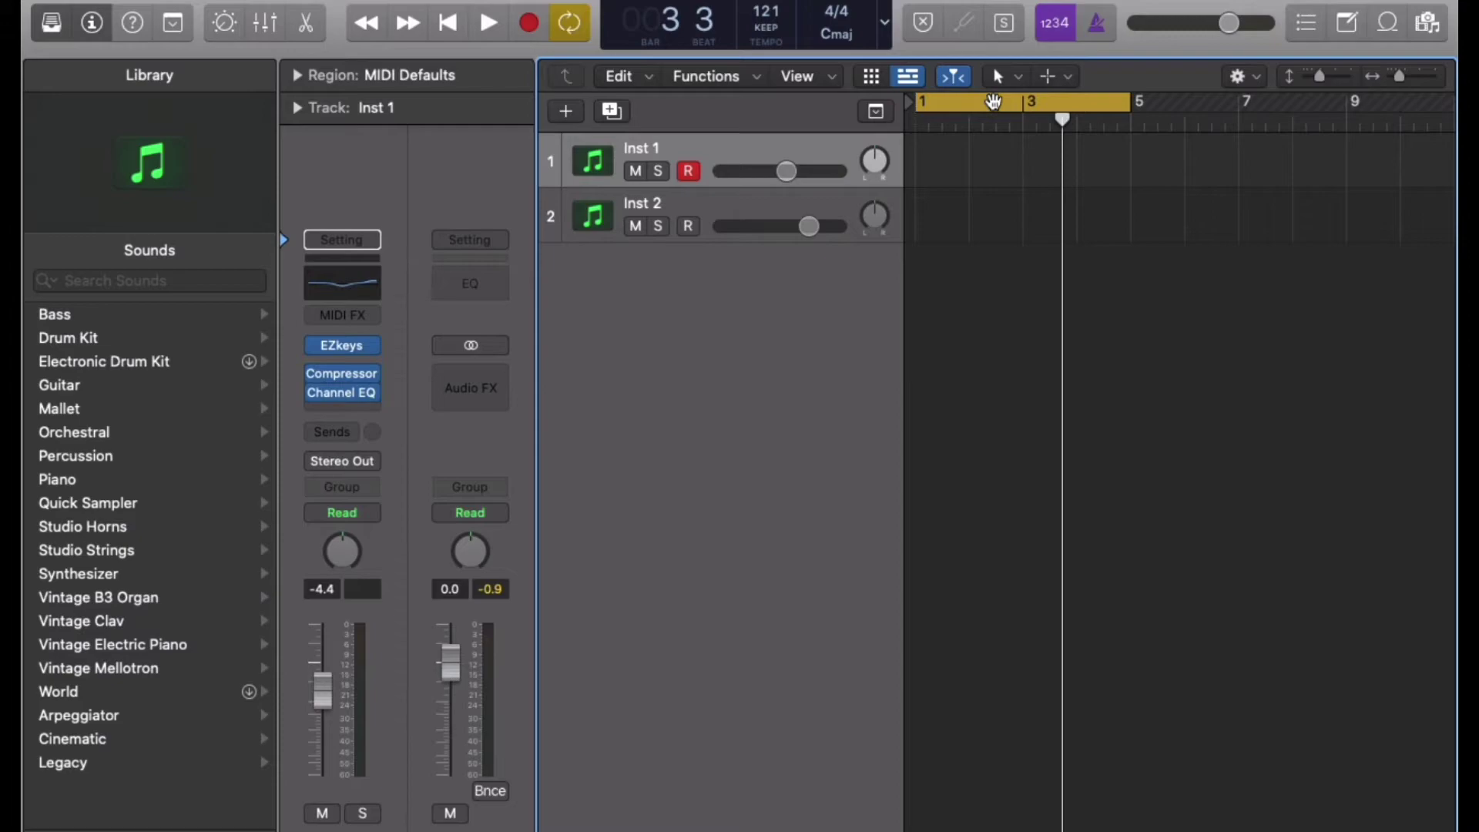
left_click(993, 101)
left_click(993, 101)
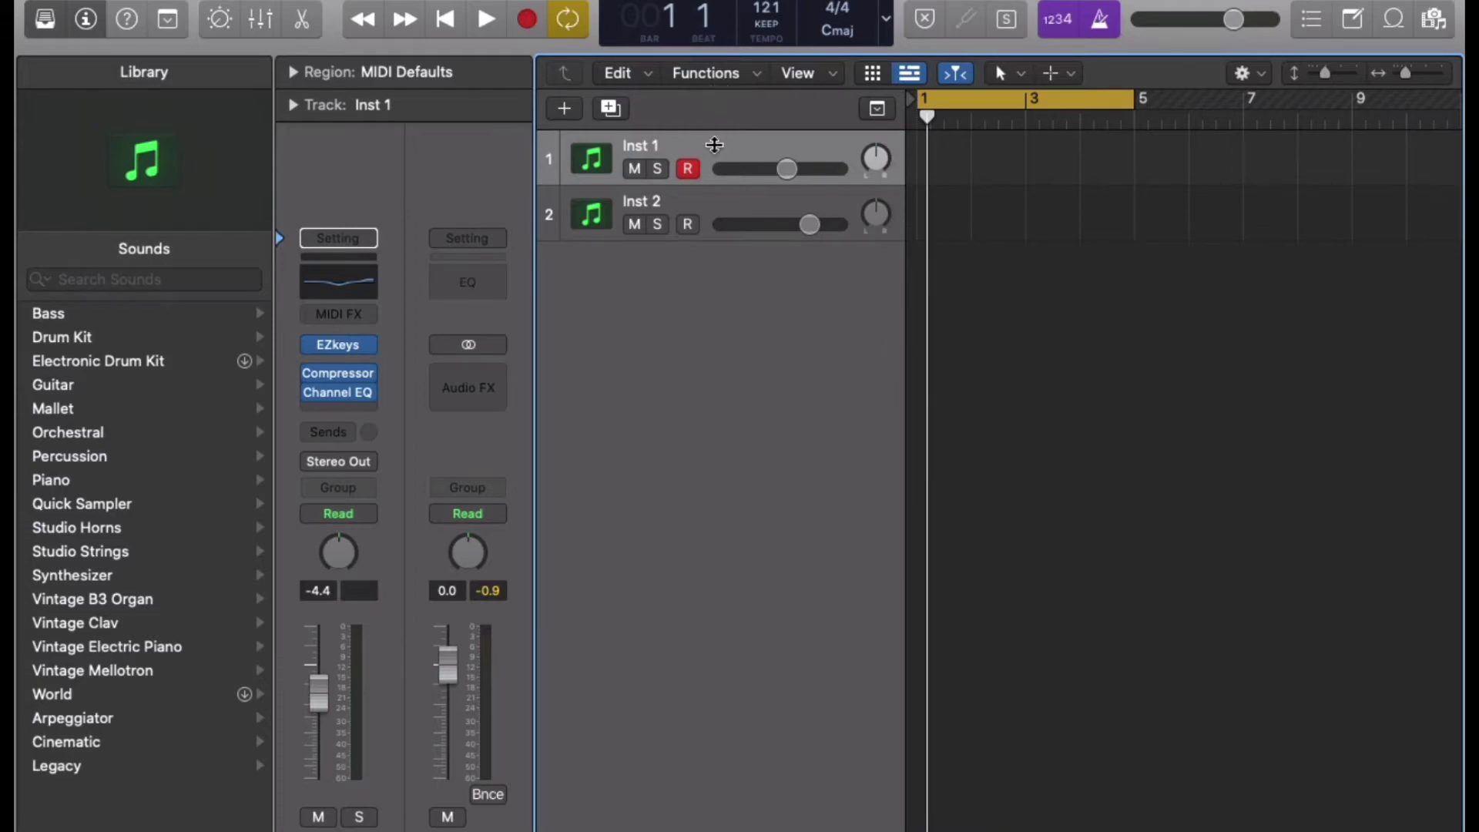
Play and stop the project twice within the cycle area to listen to the metronome.
key("space")
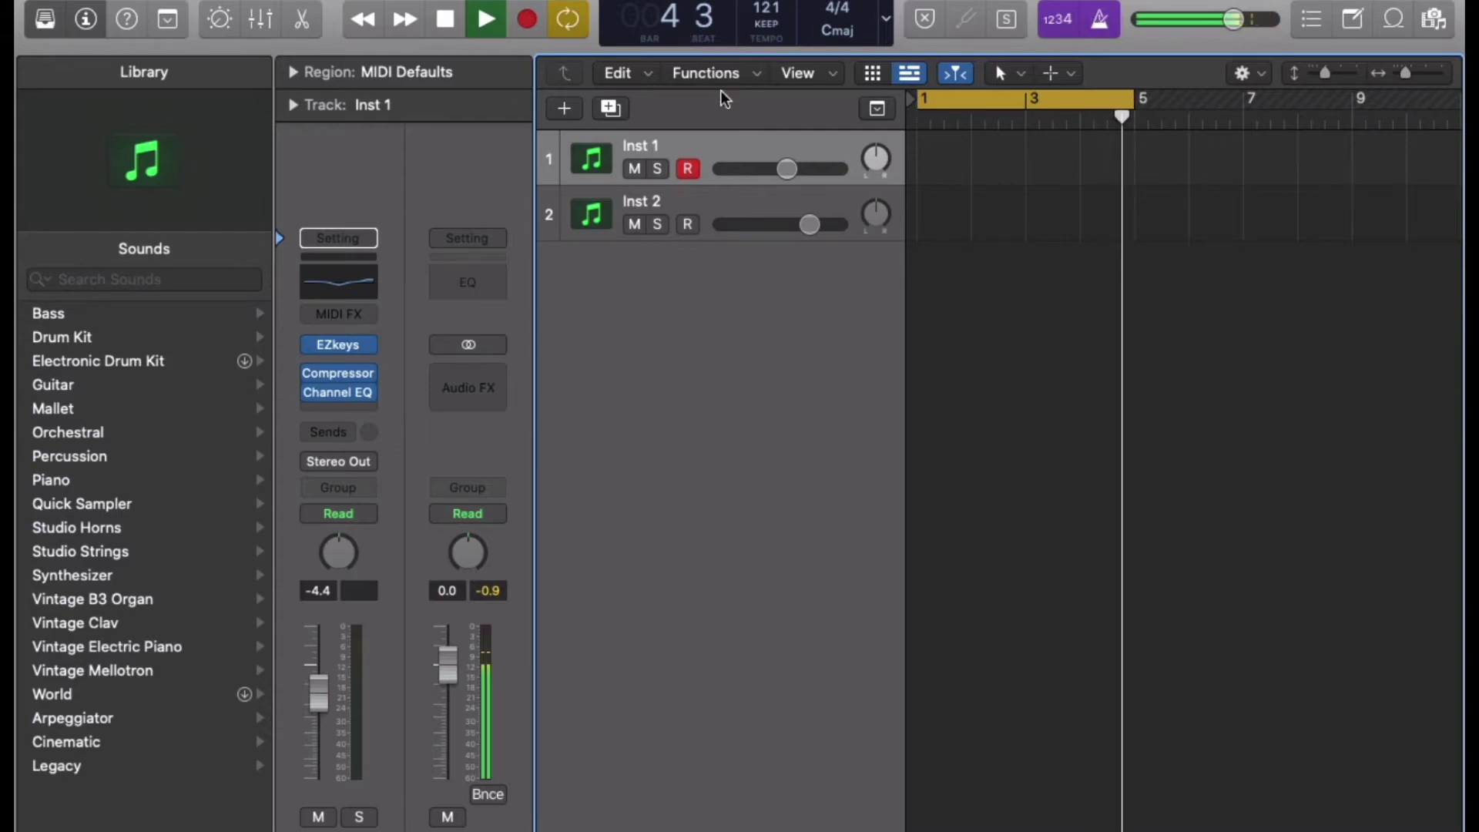
key("space")
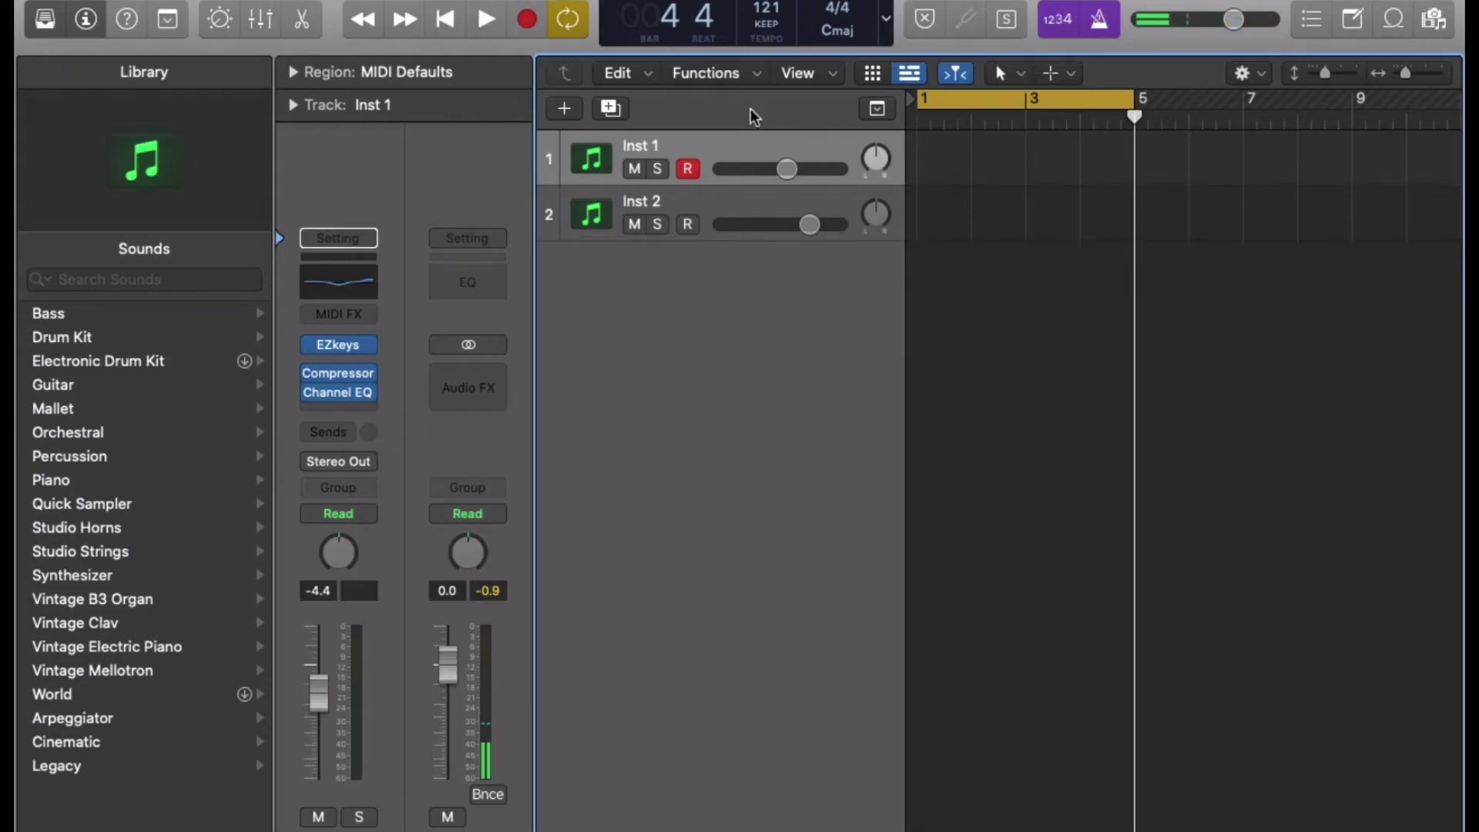
key("space")
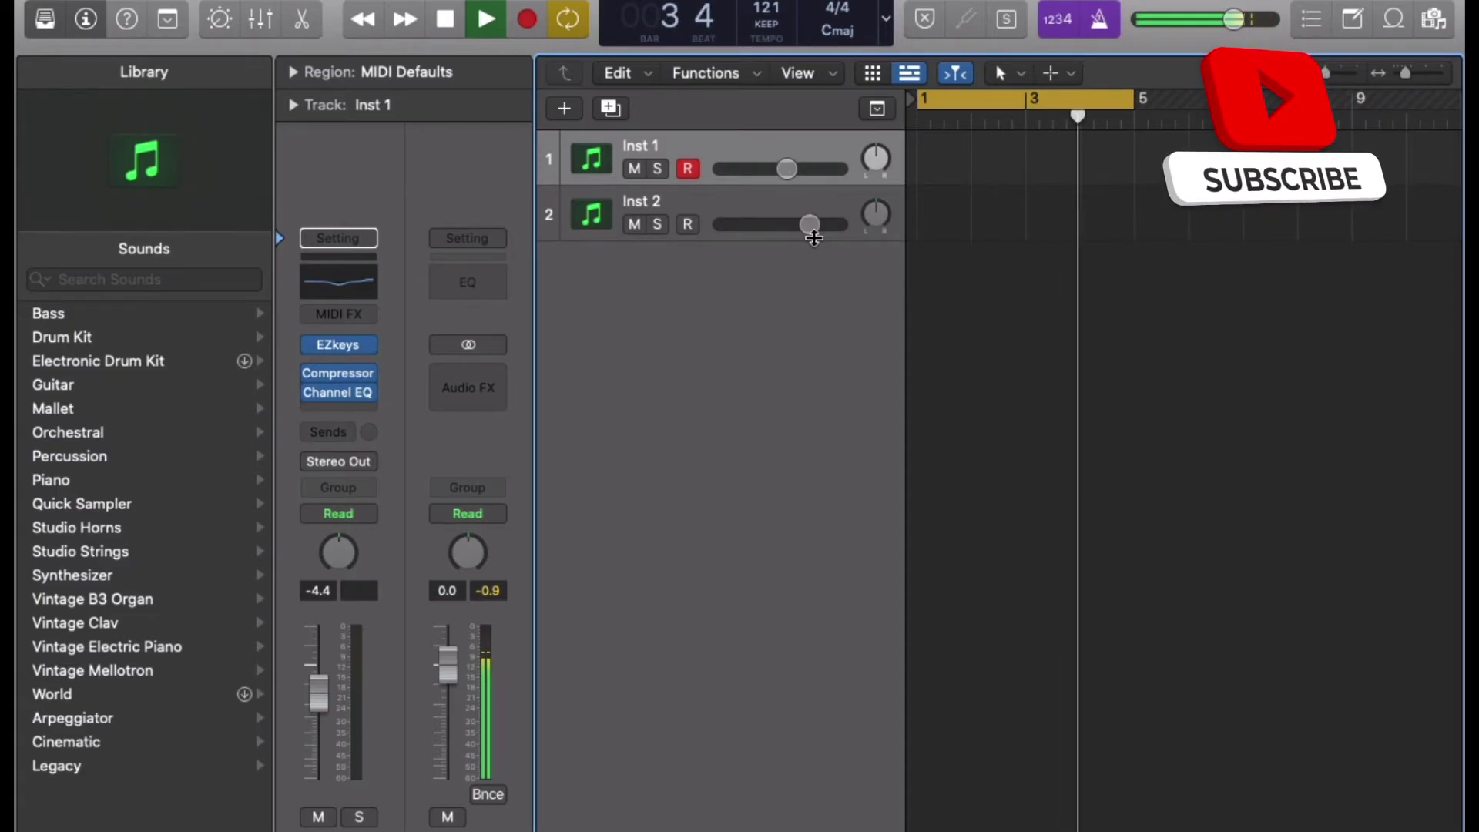
key("space")
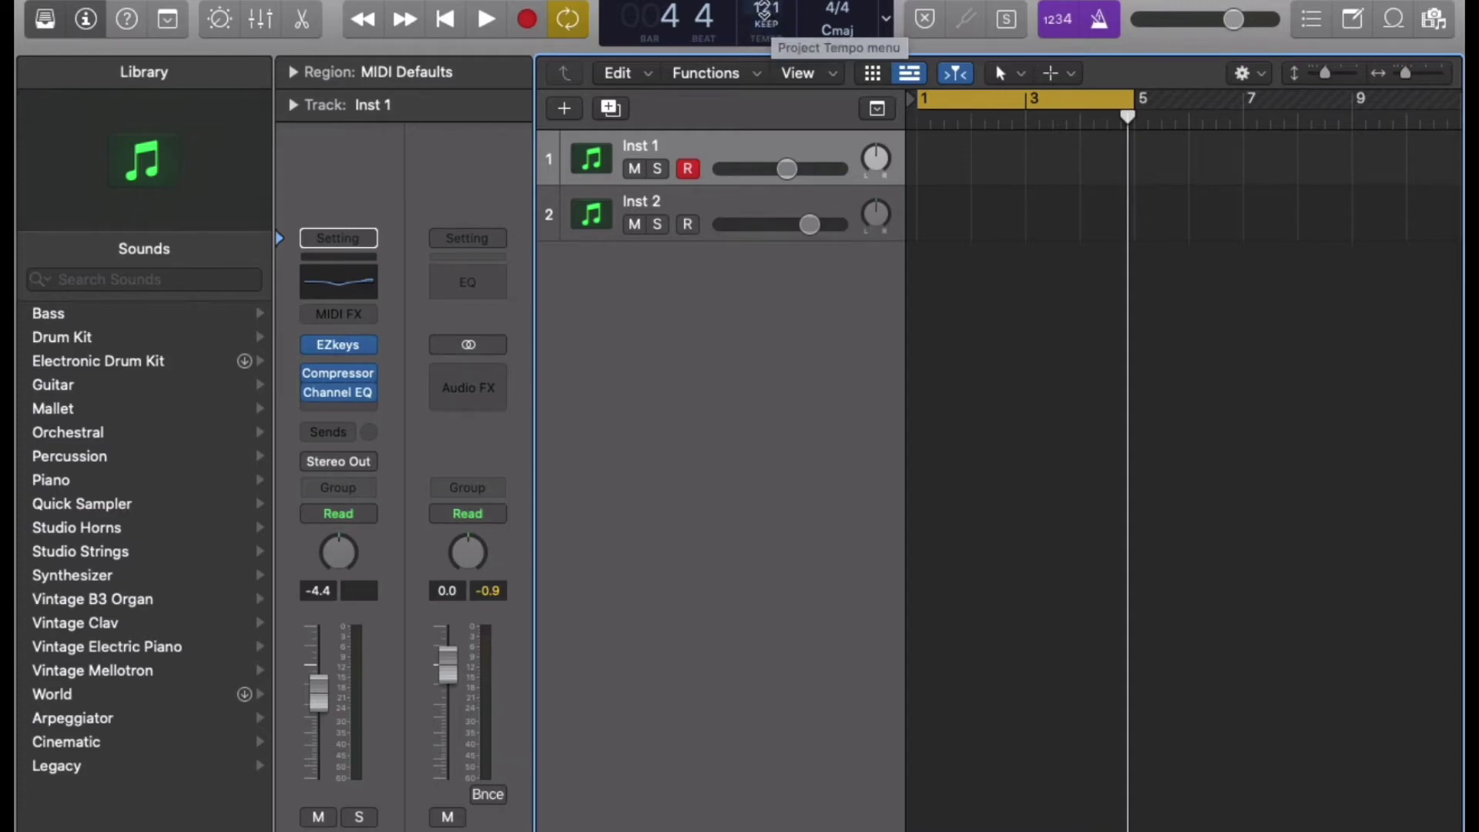
Try a project tempo of 90 in playback, raise it to 126 while playing, and stop playback.
left_click_drag(774, 19, 774, 75)
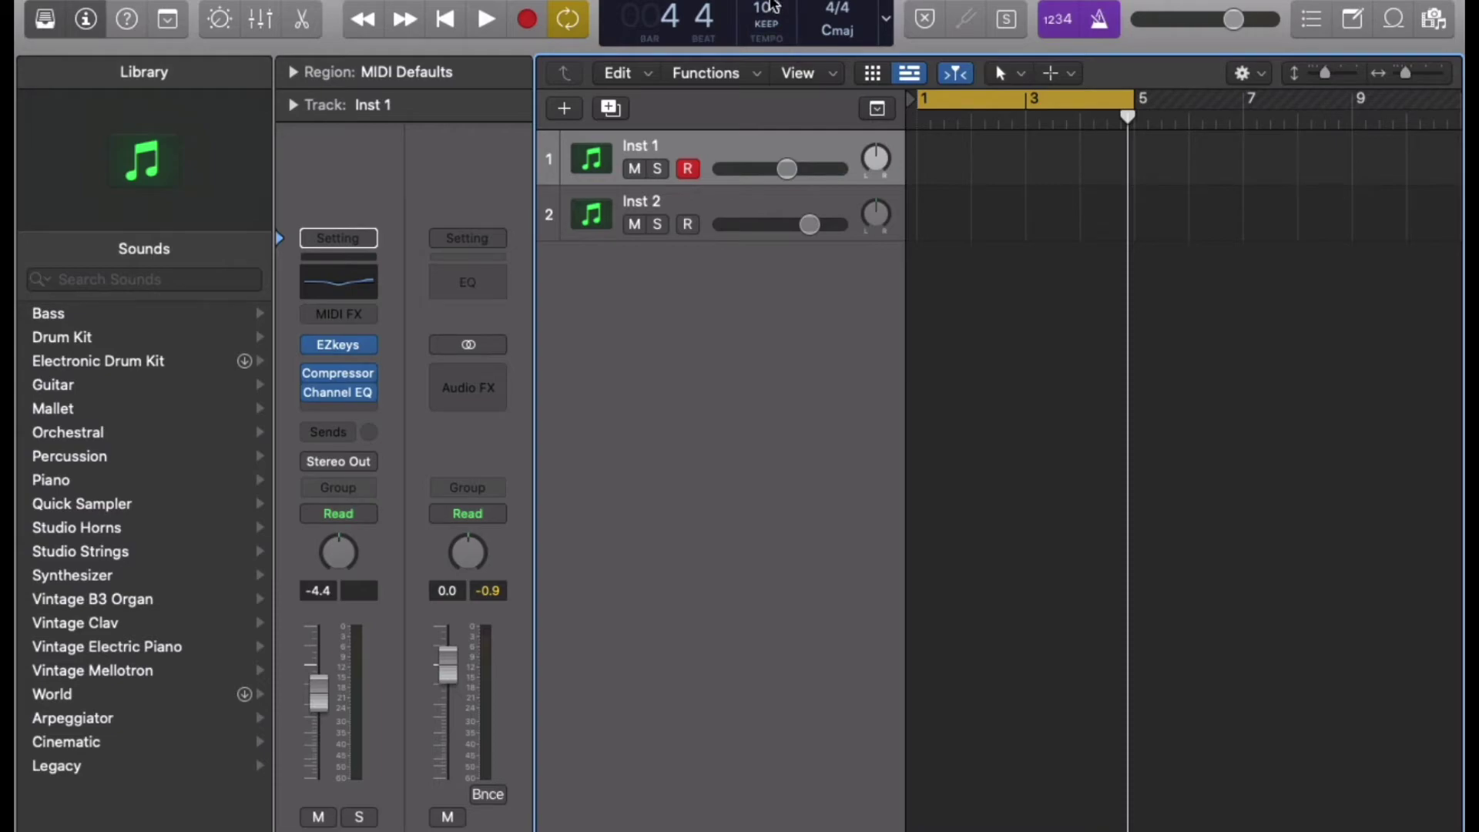
left_click_drag(775, 6, 773, 31)
key("space")
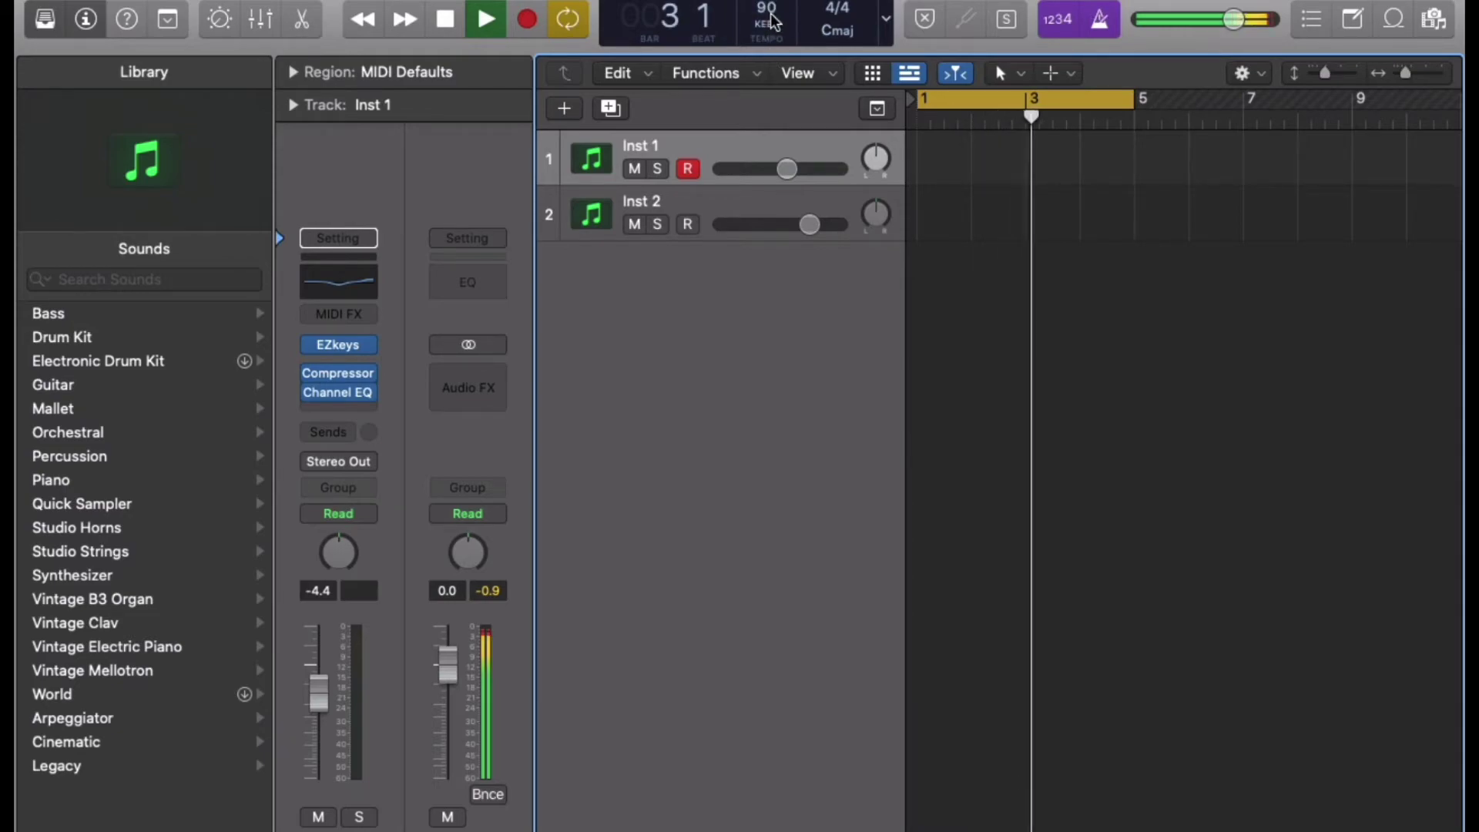
left_click_drag(770, 15, 771, 0)
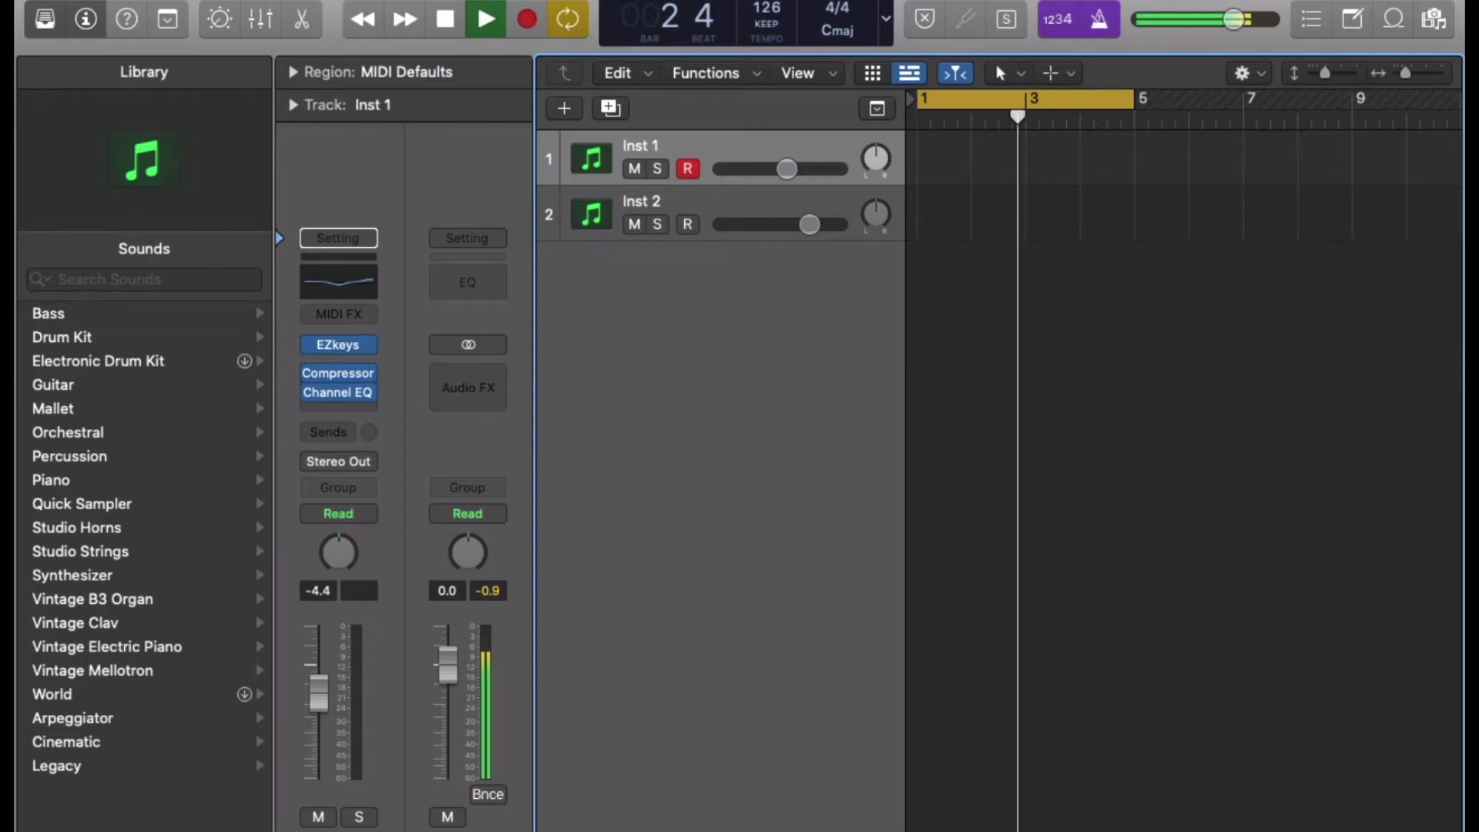
key("space")
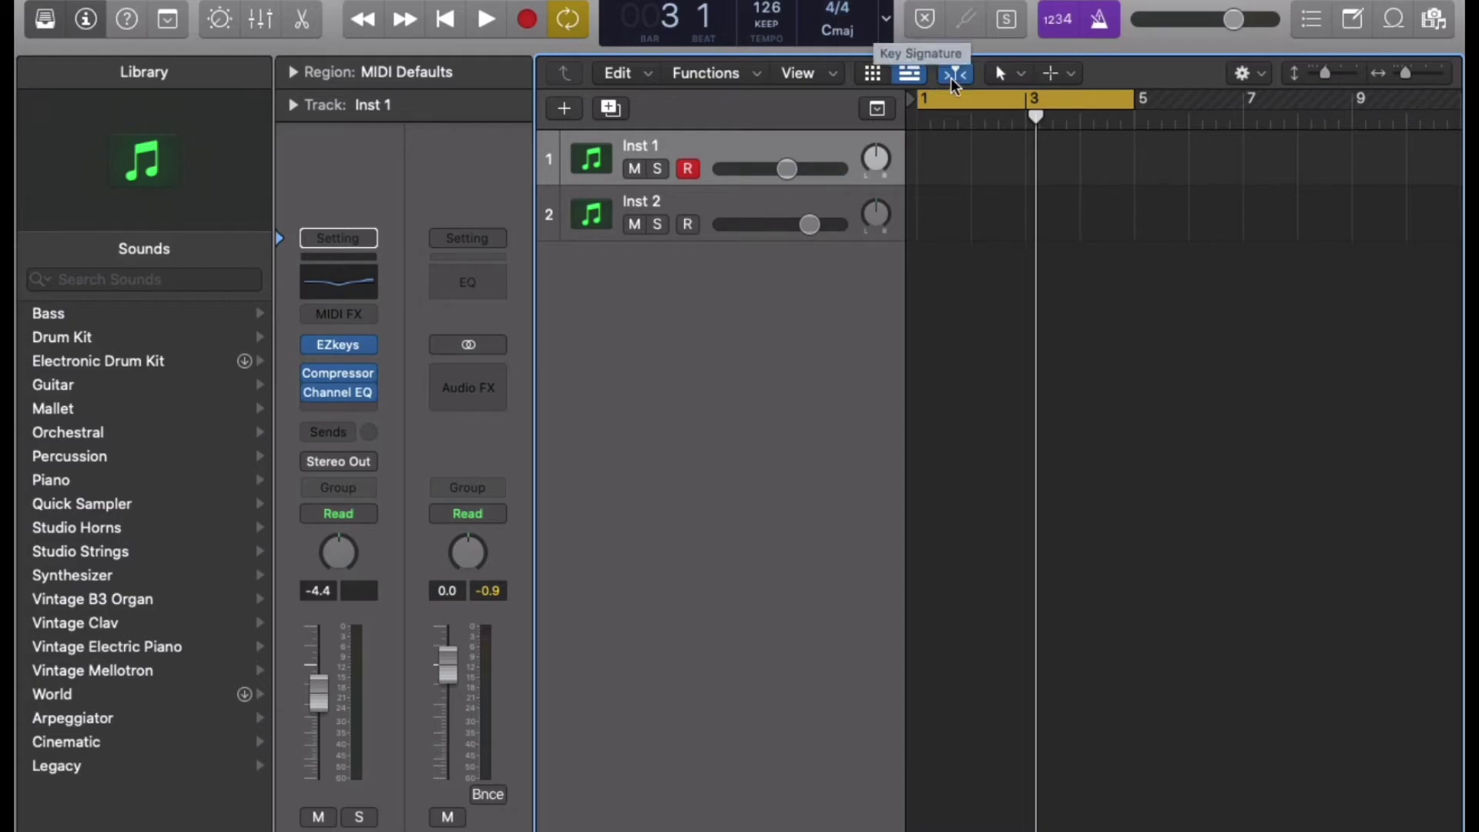
View the display mode options of the control bar's LCD twice, closing them without choosing a different mode.
left_click(888, 27)
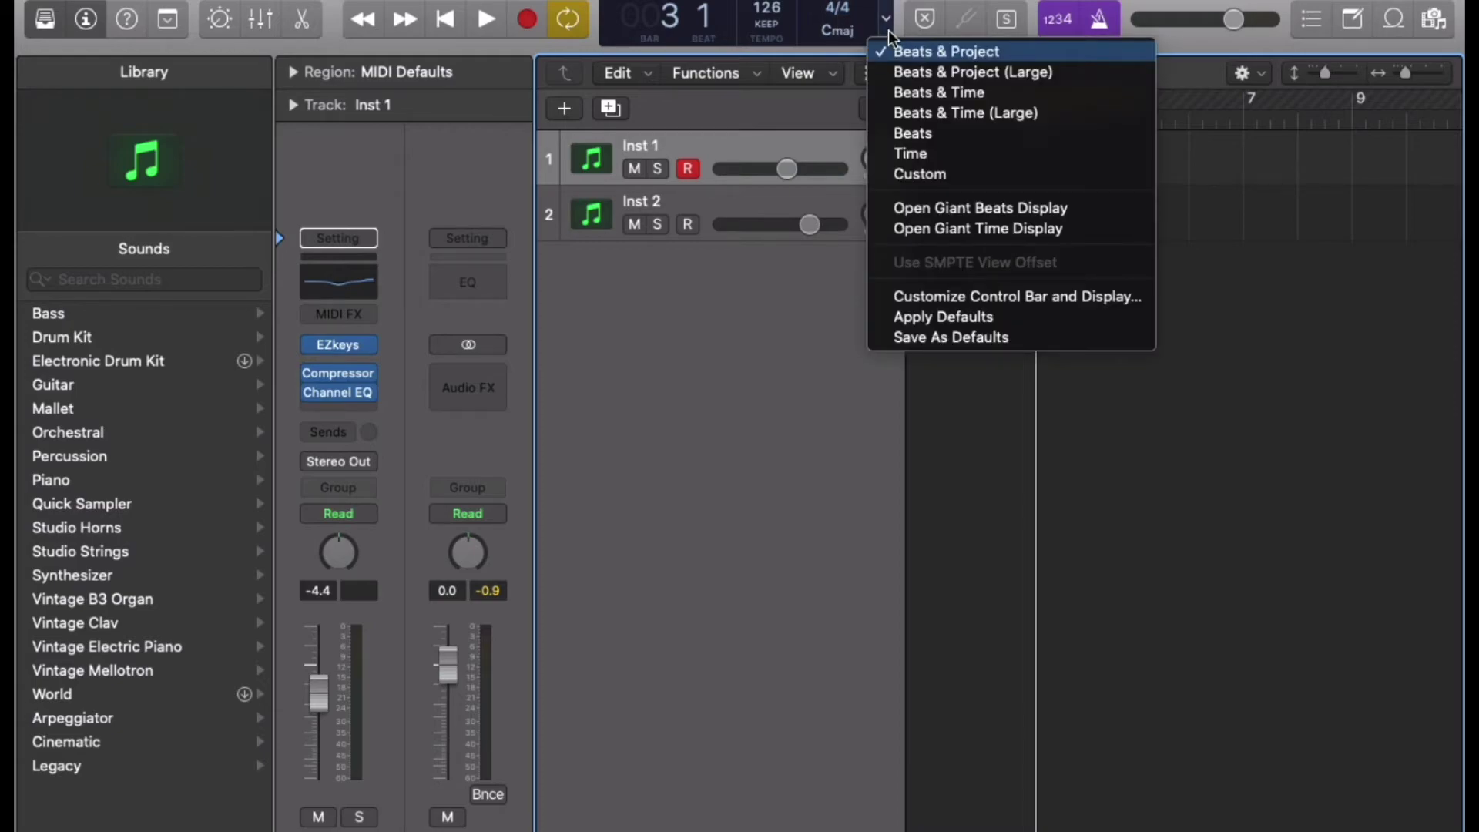
left_click(886, 25)
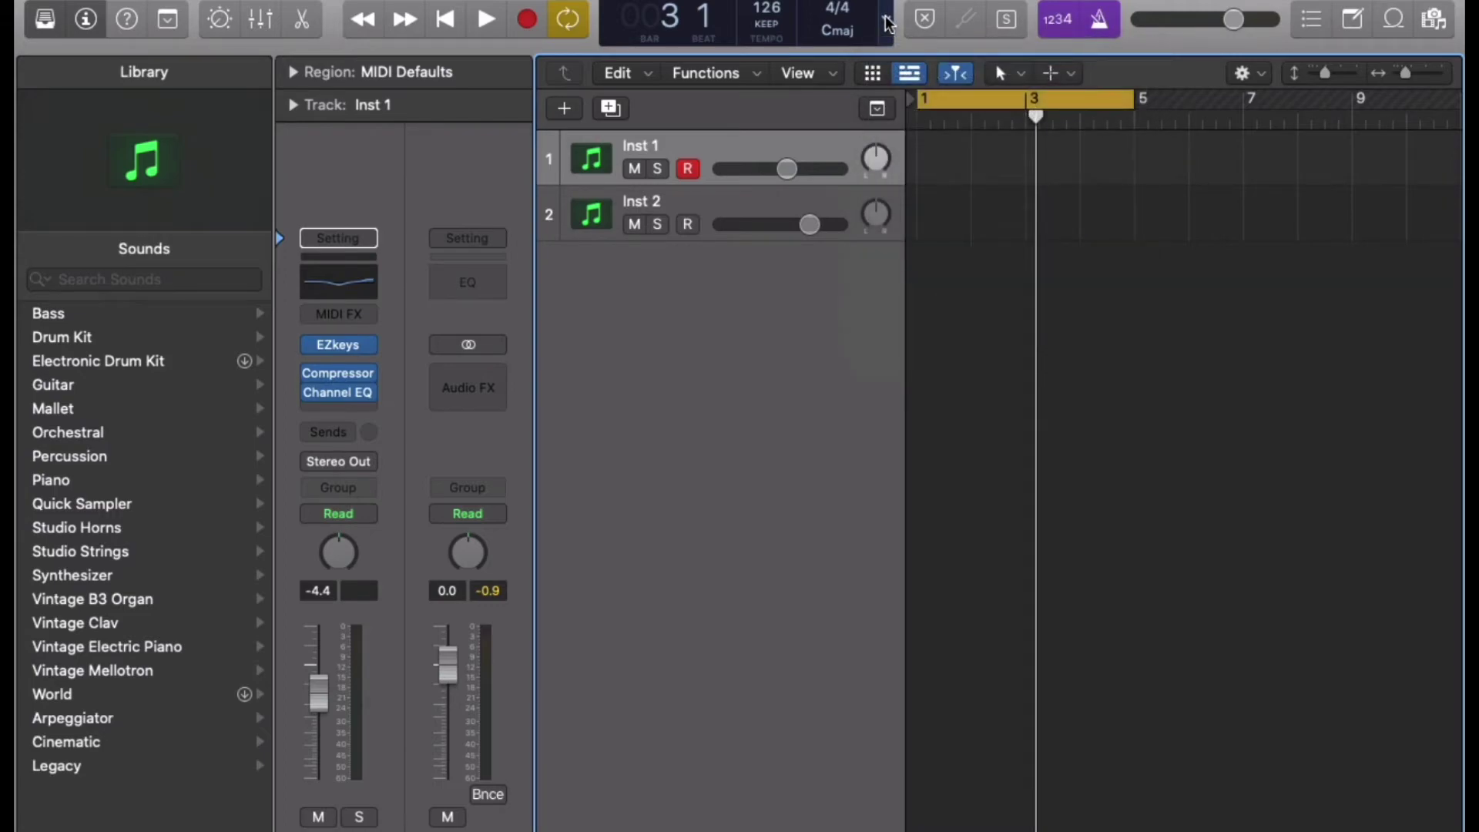
left_click(888, 24)
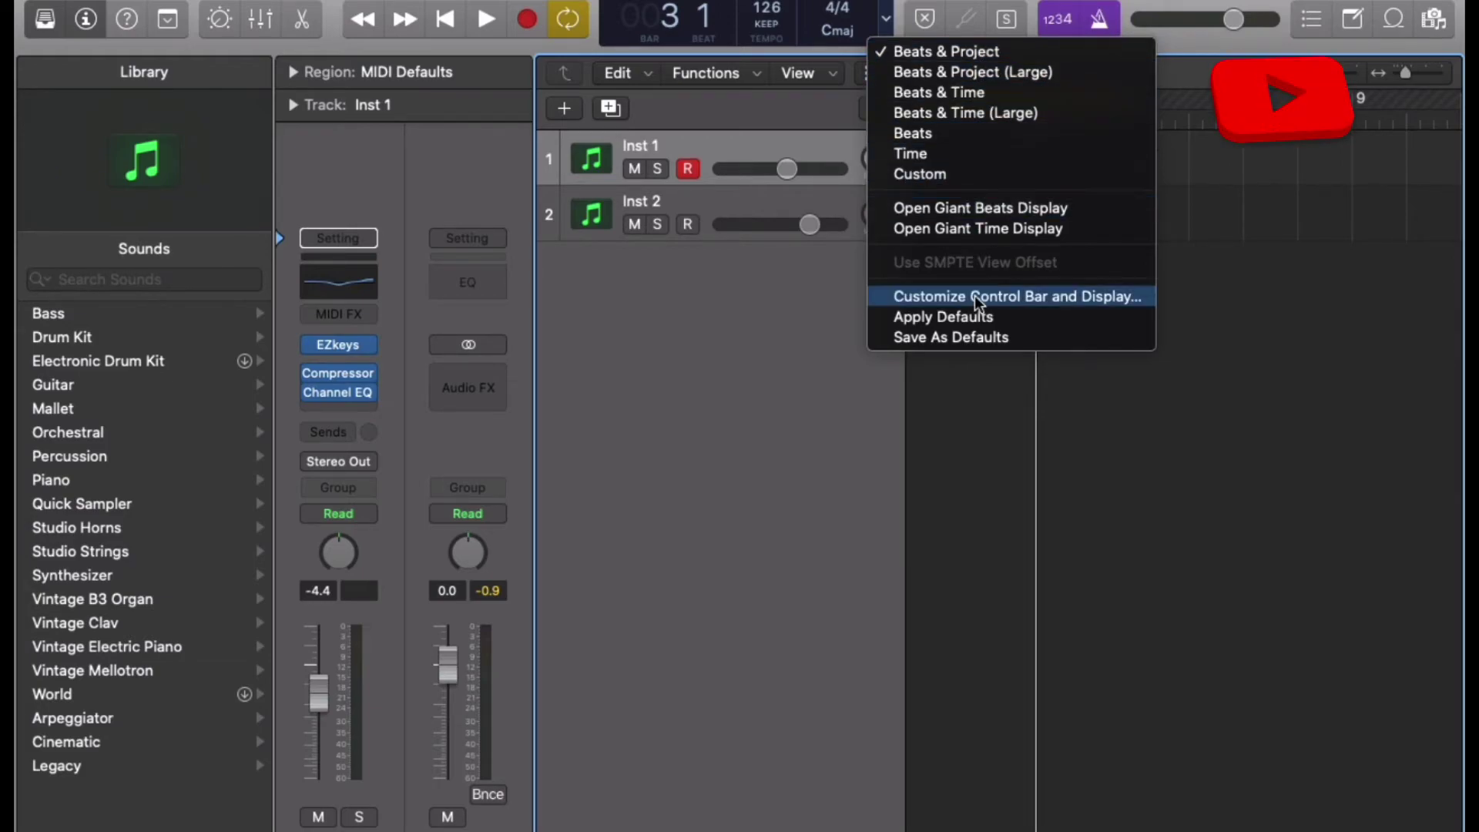
left_click(1085, 489)
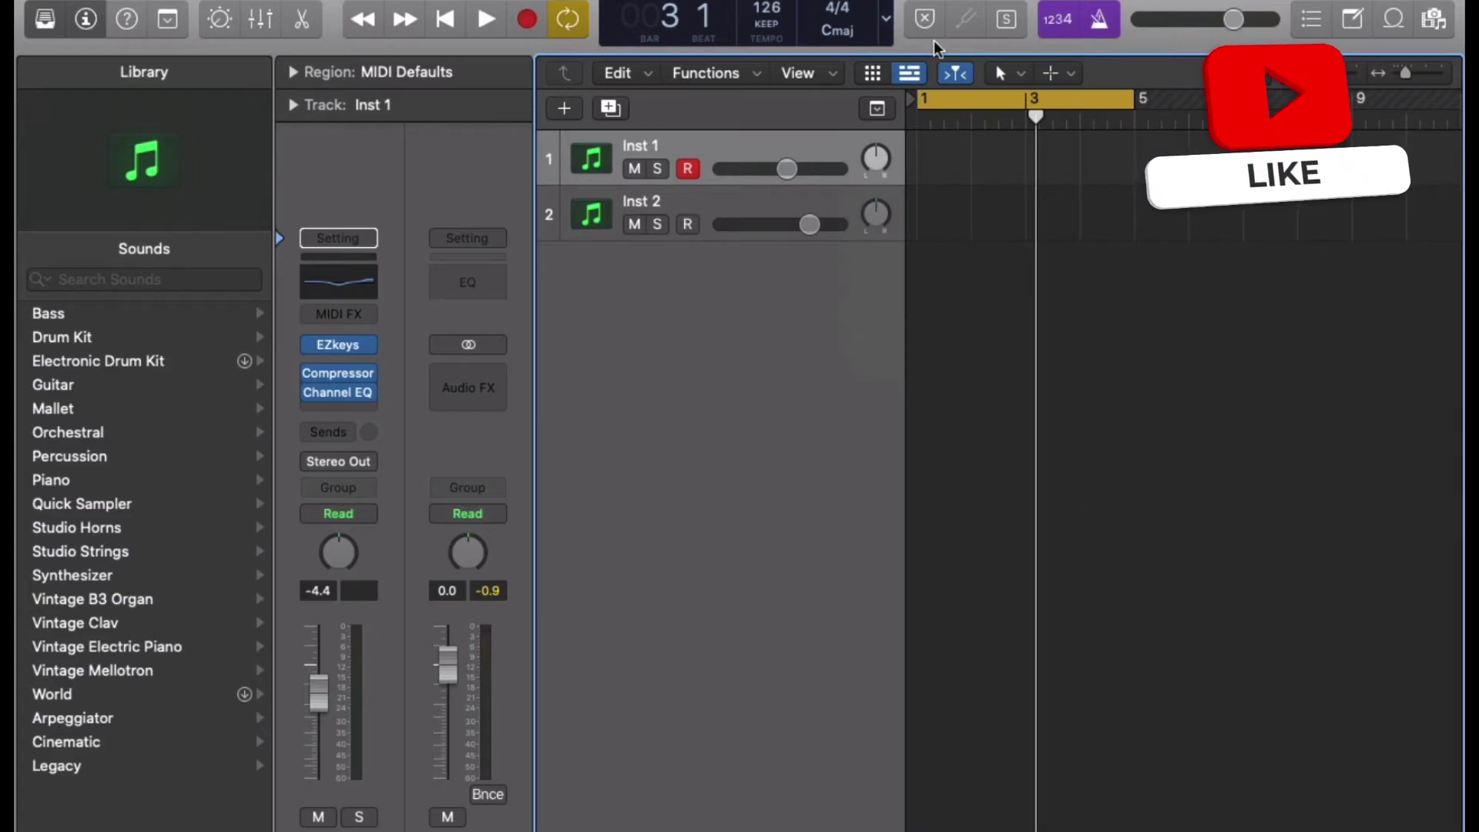
Turn Replace mode on and off again with Quick Help shown, and play the project briefly.
left_click(926, 20)
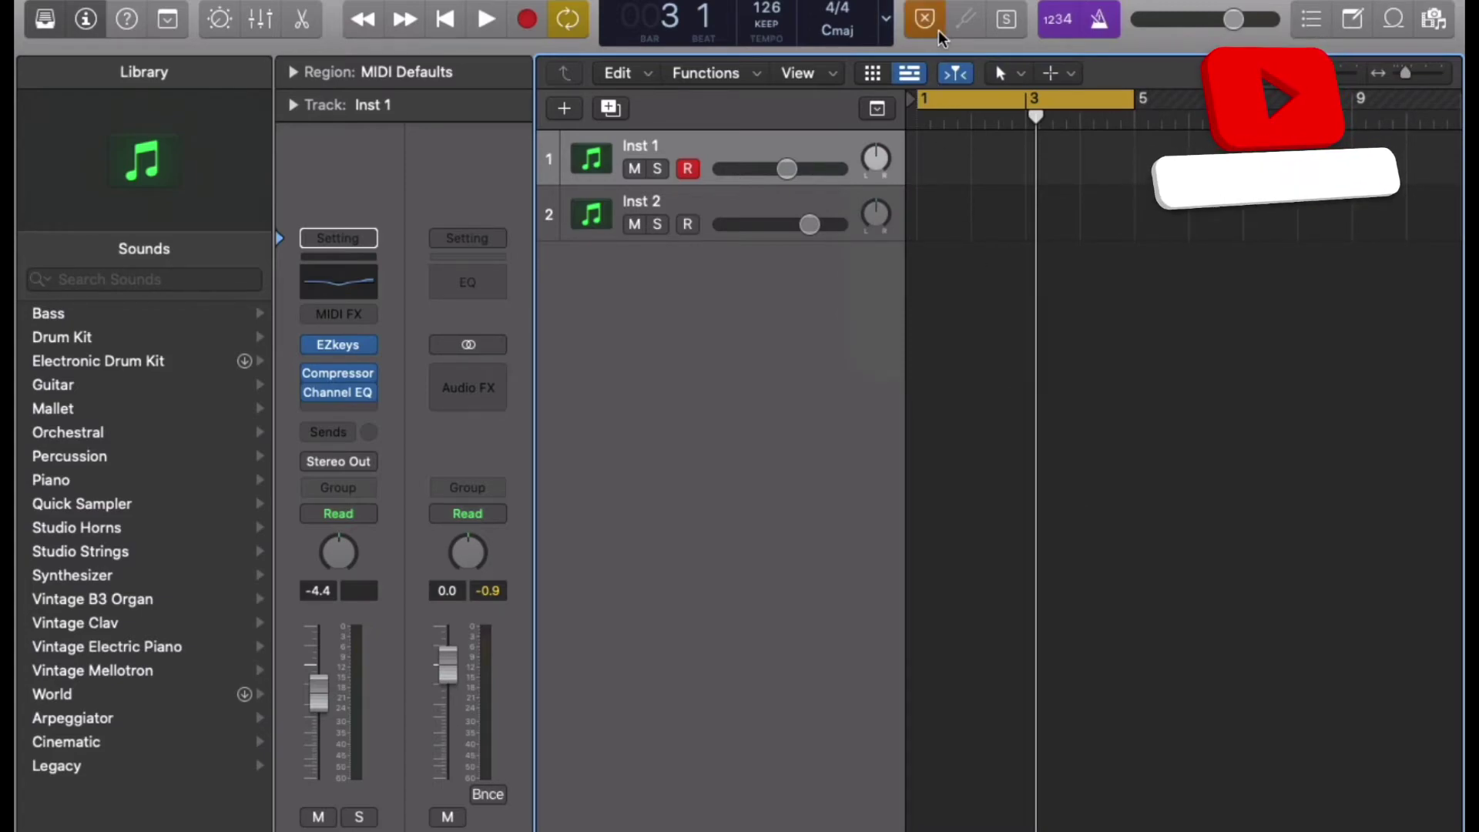
left_click(126, 19)
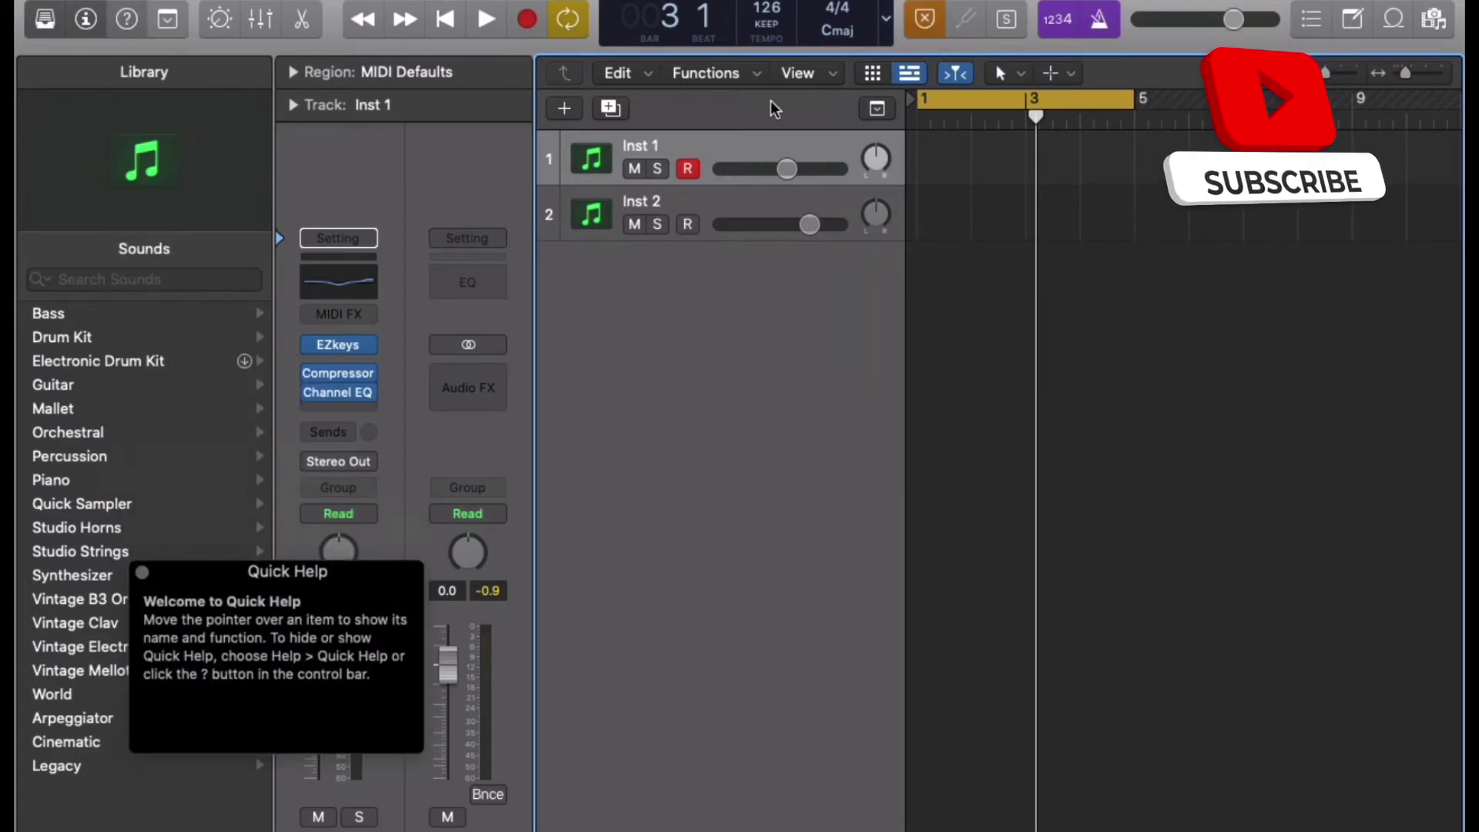
left_click(927, 21)
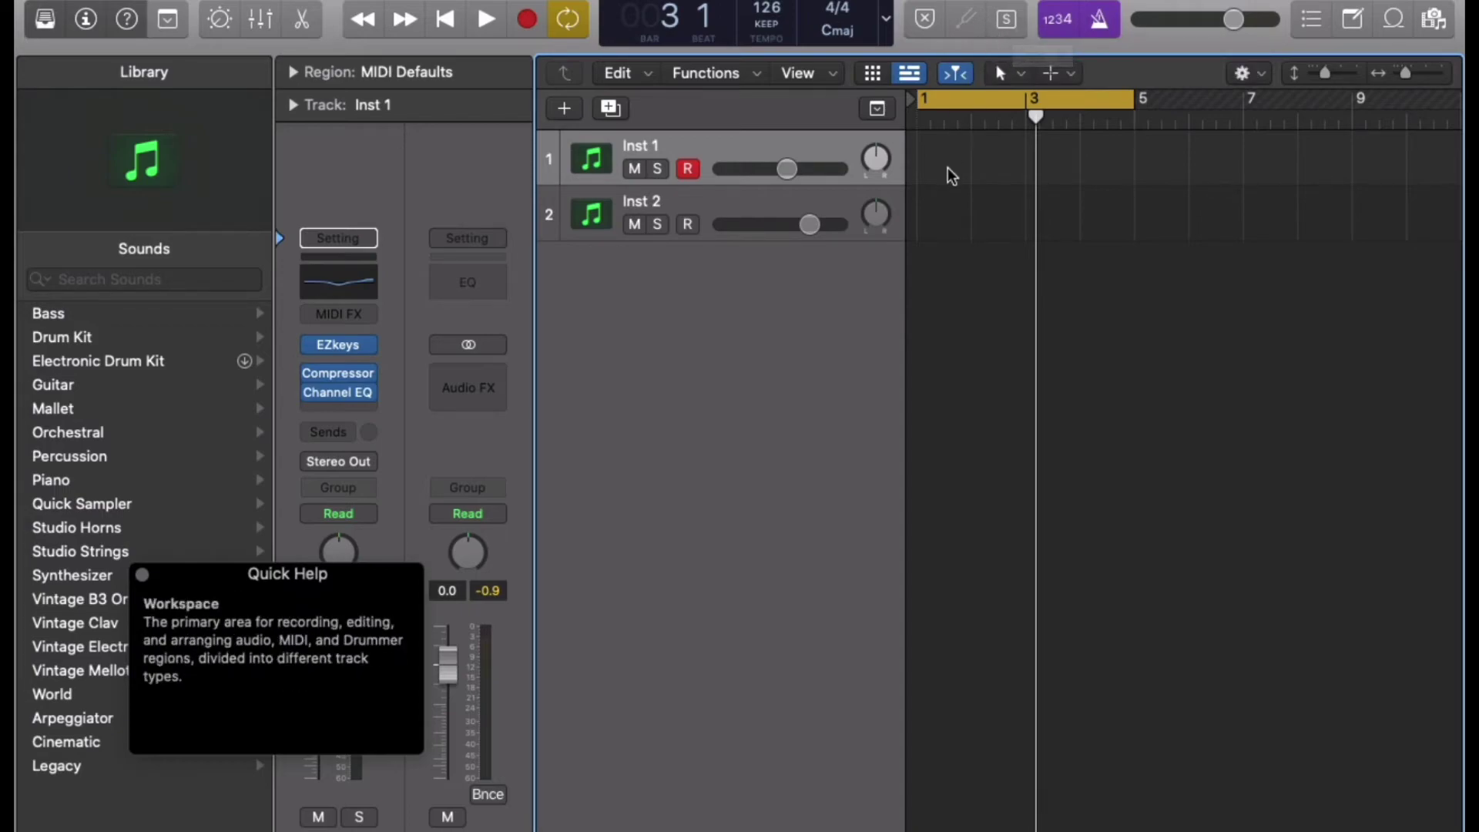
key("space")
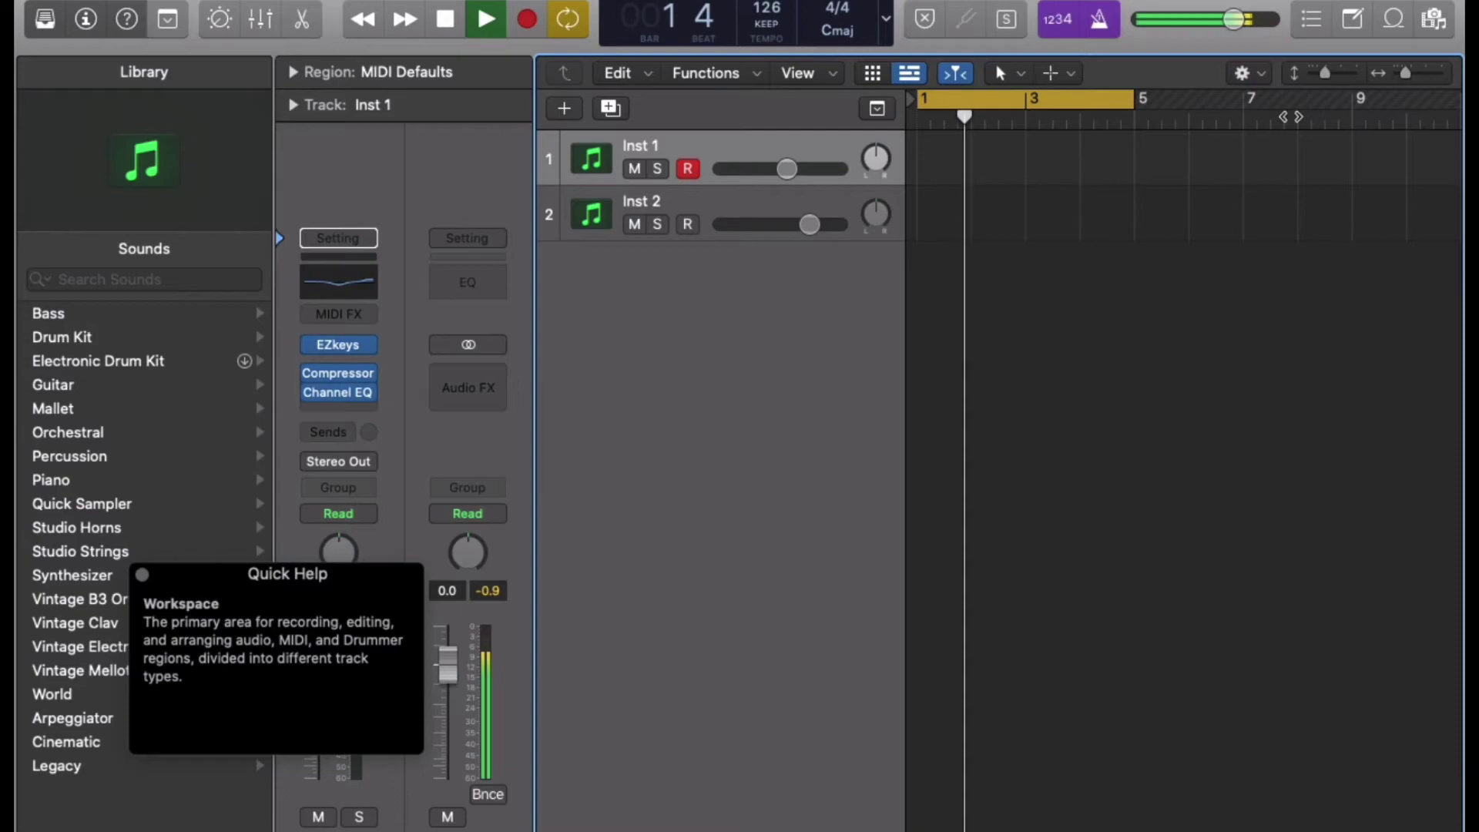
key("space")
Place the Apple Loop 2-Step Missed Beat 01 twice on the second track, at bars 1 and 3, and hide the Loop Browser.
left_click(1398, 19)
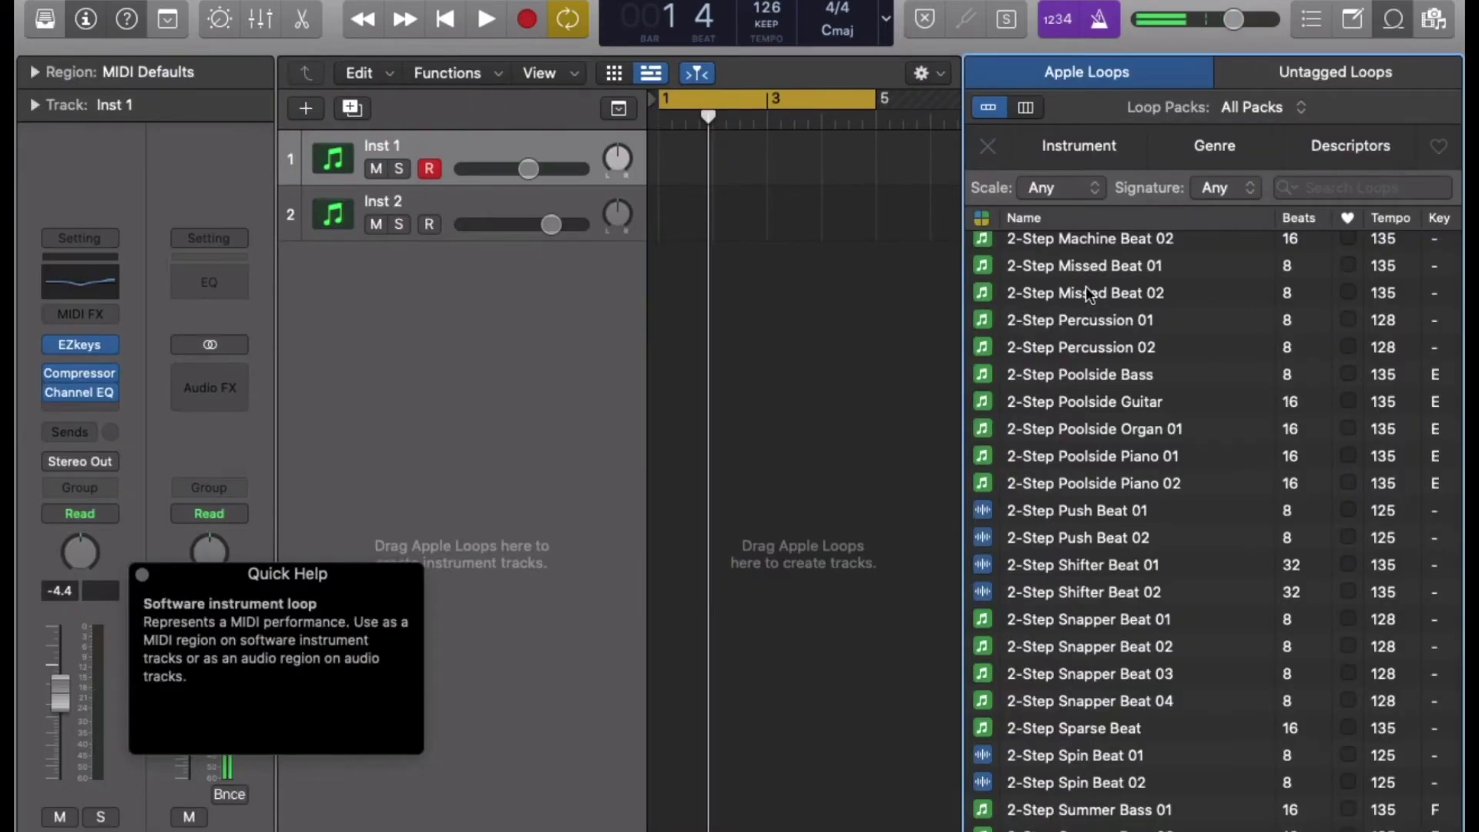
left_click_drag(1057, 262, 846, 266)
left_click_drag(1071, 266, 769, 202)
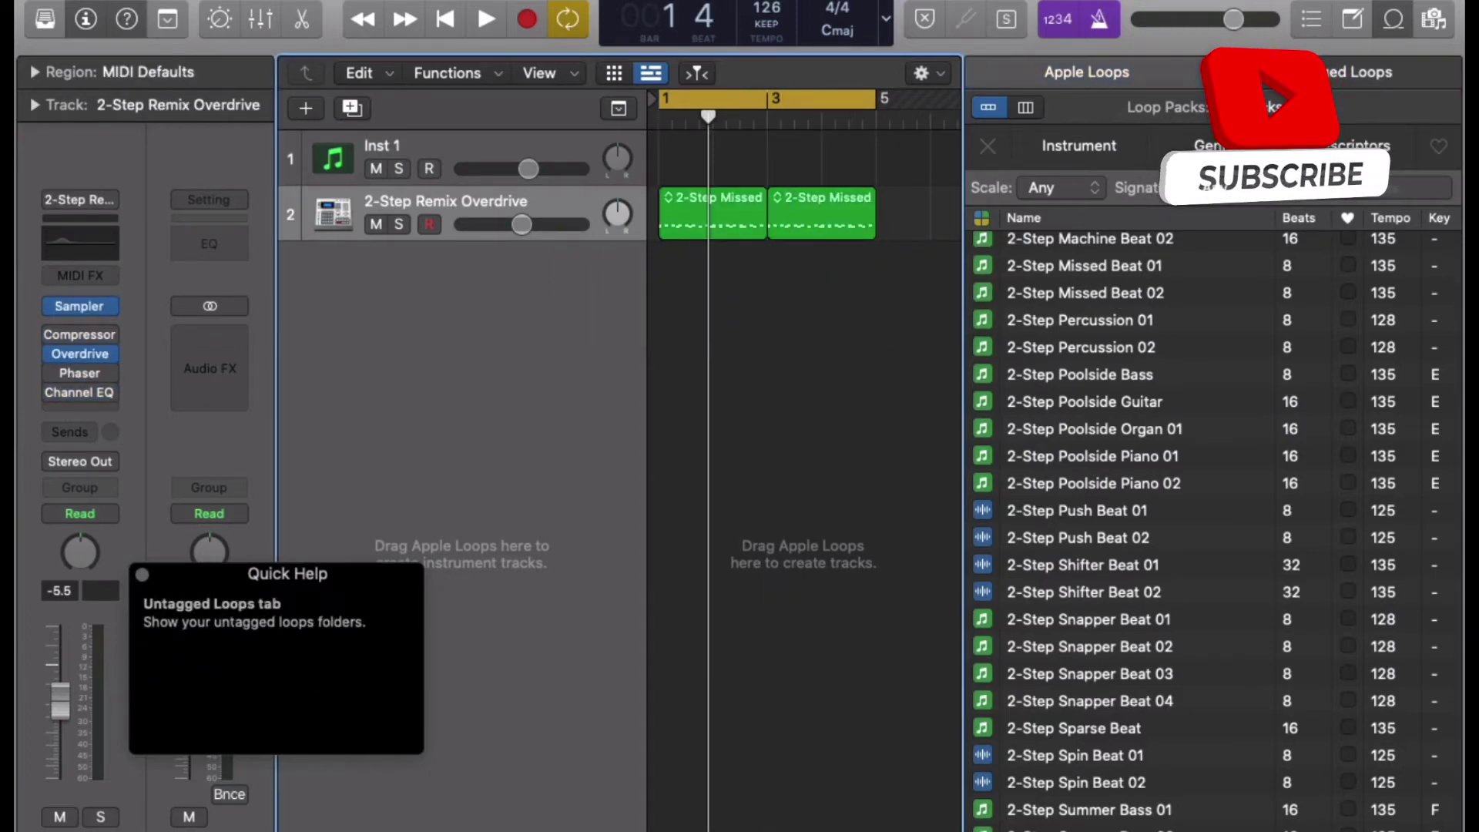
left_click(1398, 21)
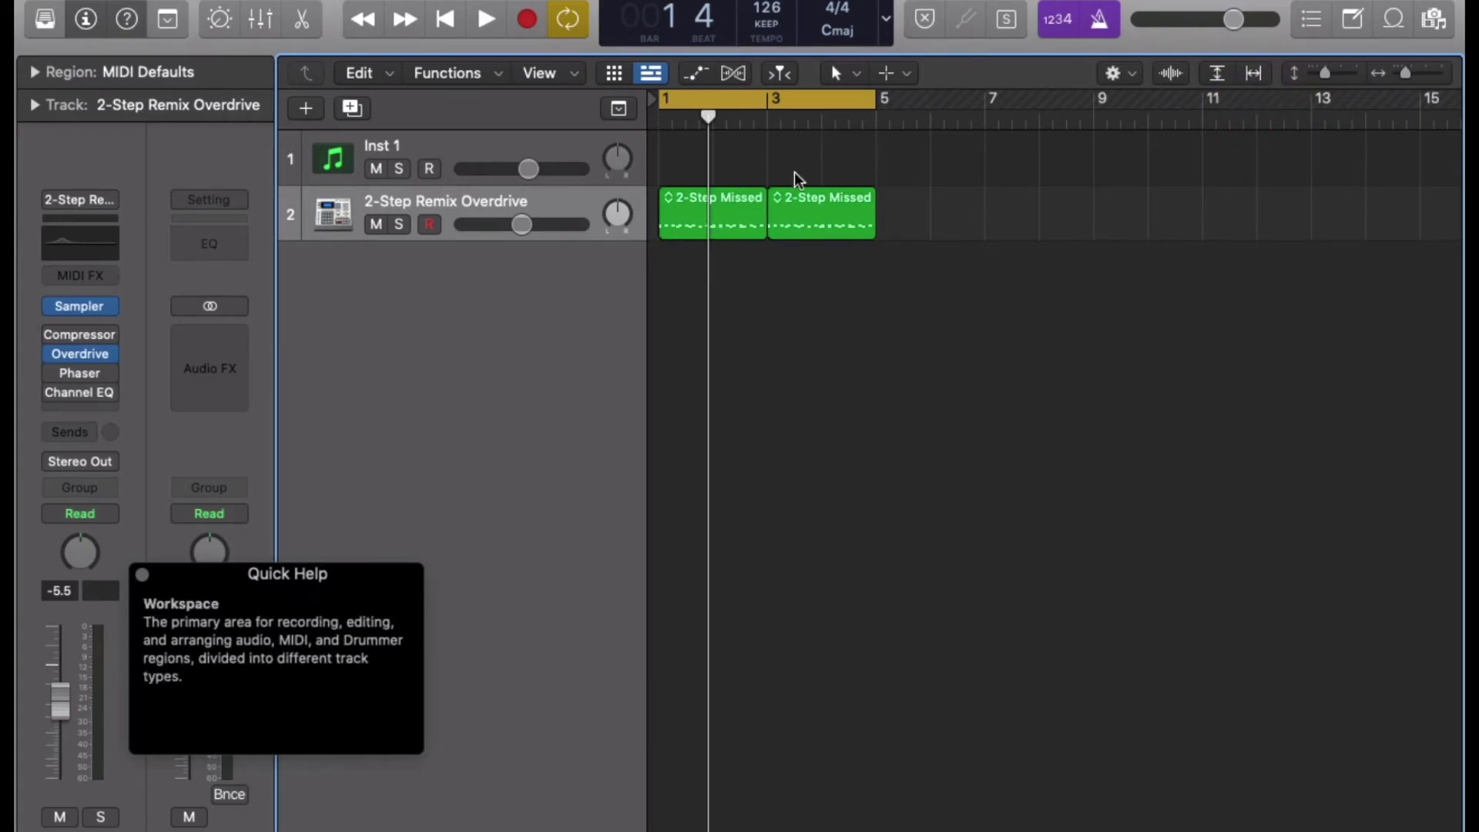
Solo the first 2-Step Missed Beat 01 region for a short playback, and turn off Cycle mode.
left_click(729, 211)
left_click(1006, 21)
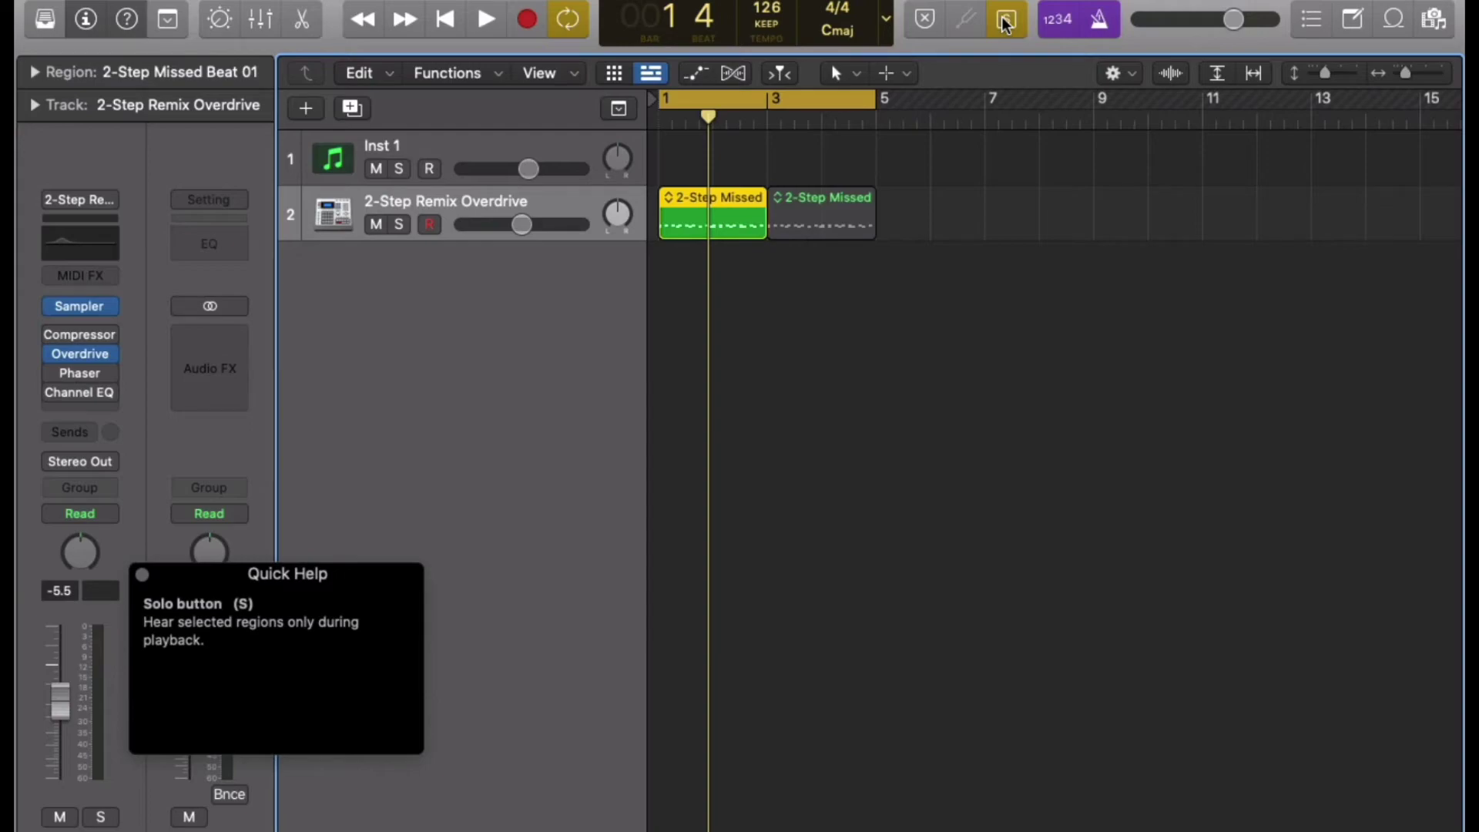
key("space")
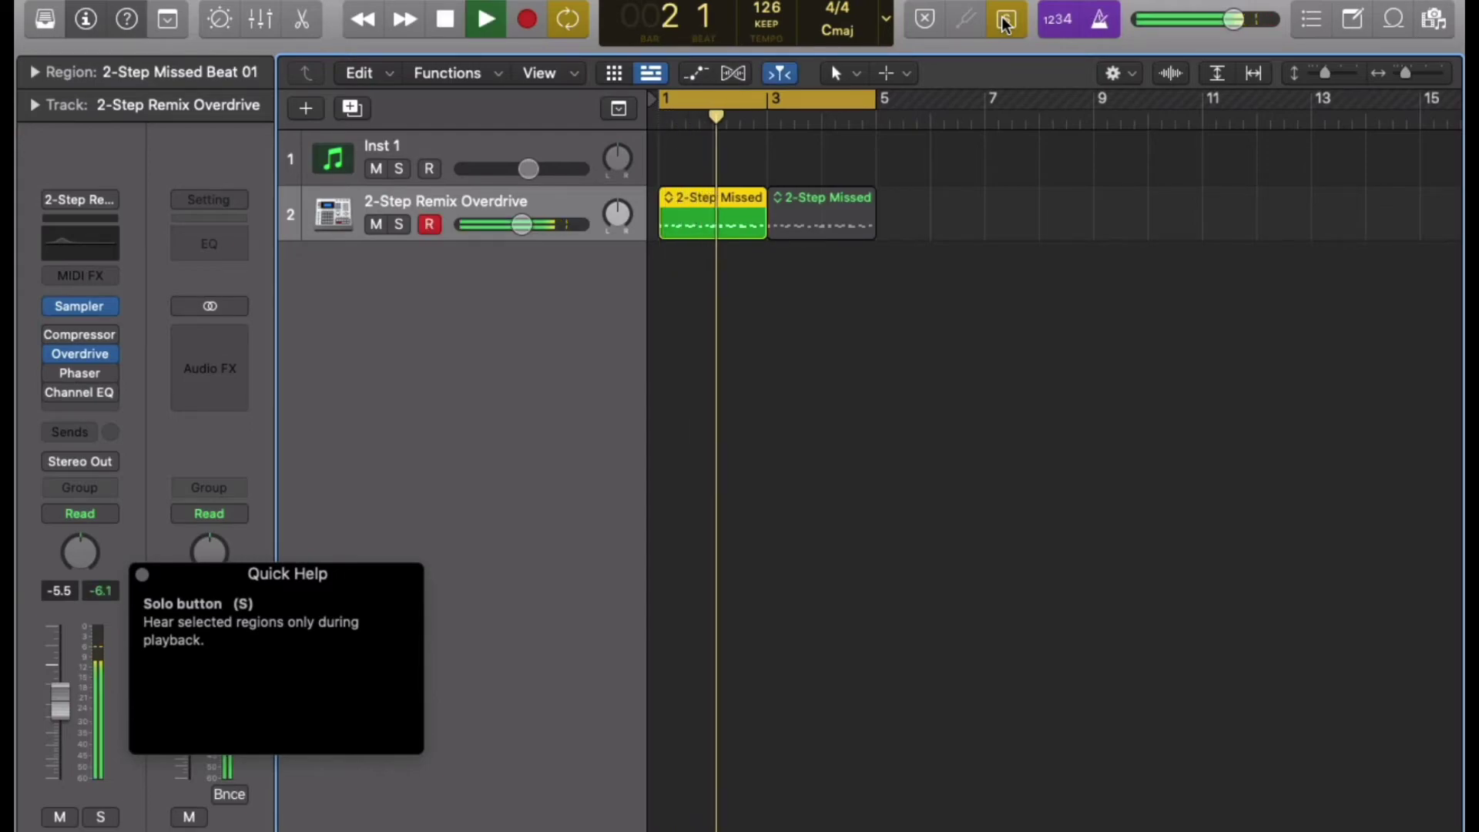
key("space")
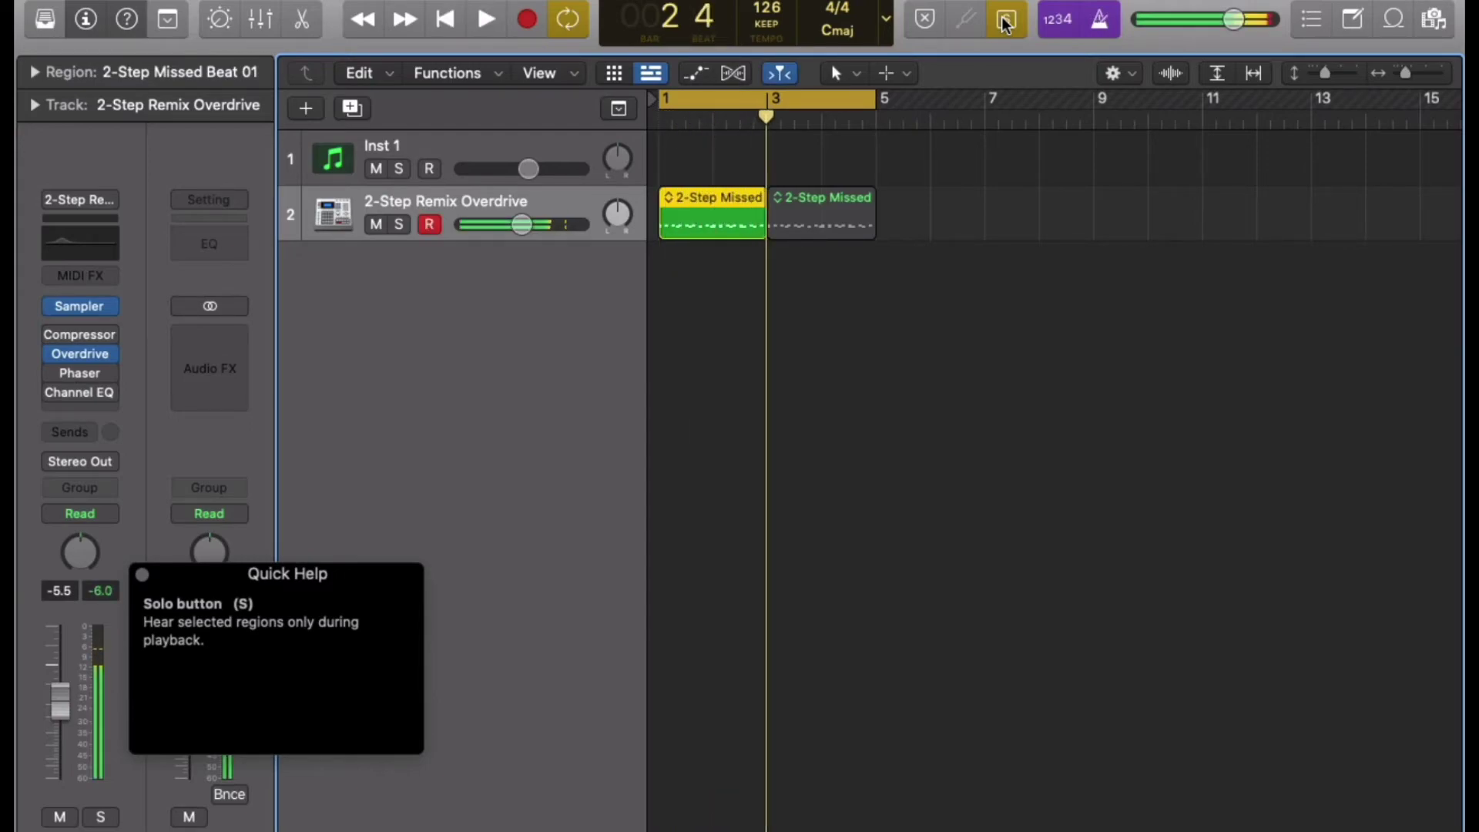
left_click(756, 94)
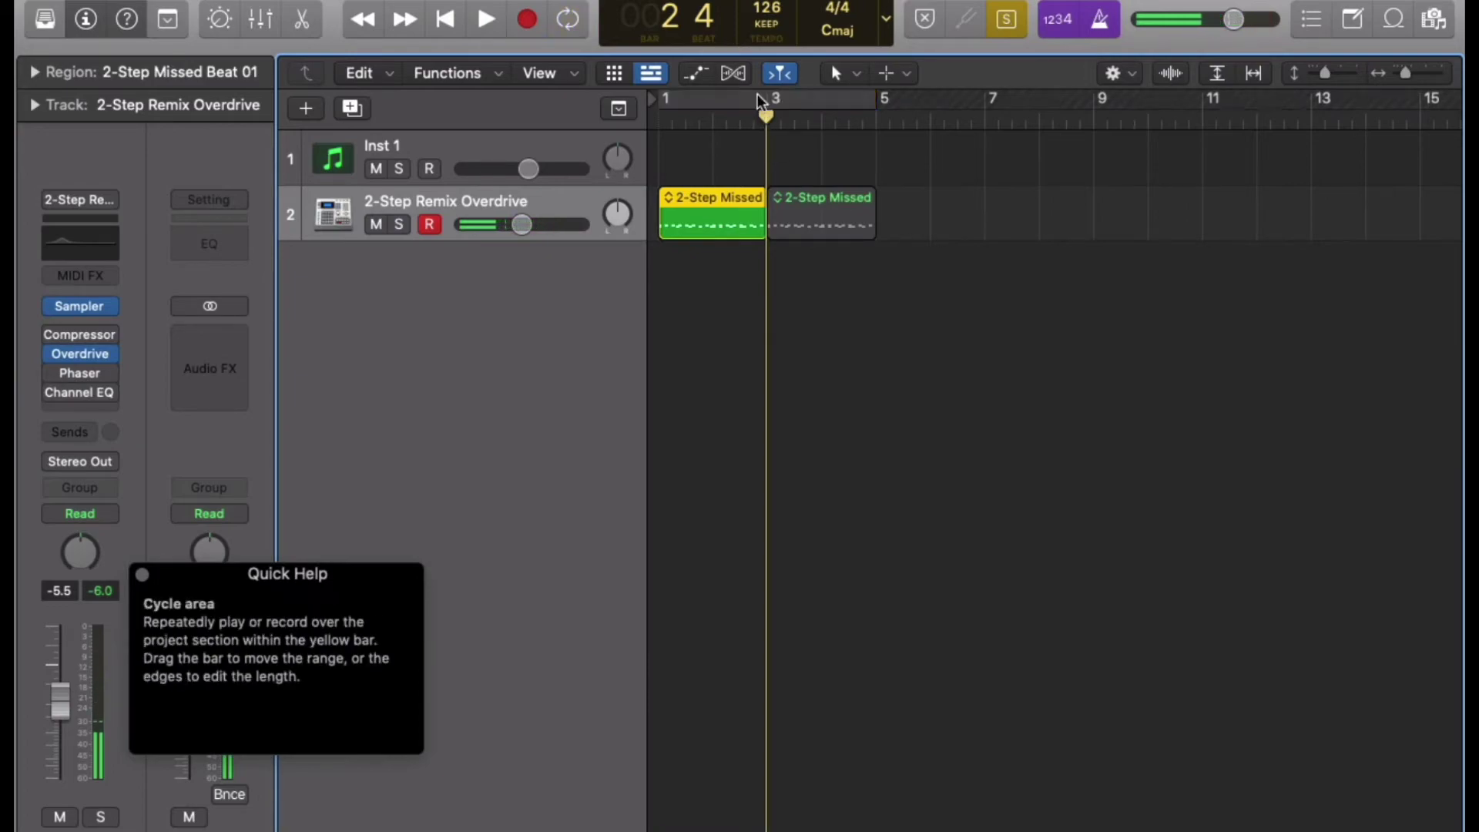
Play on briefly past the soloed first region, solo the second 2-Step Missed Beat 01 region instead, and turn Solo mode off.
key("space")
key("space")
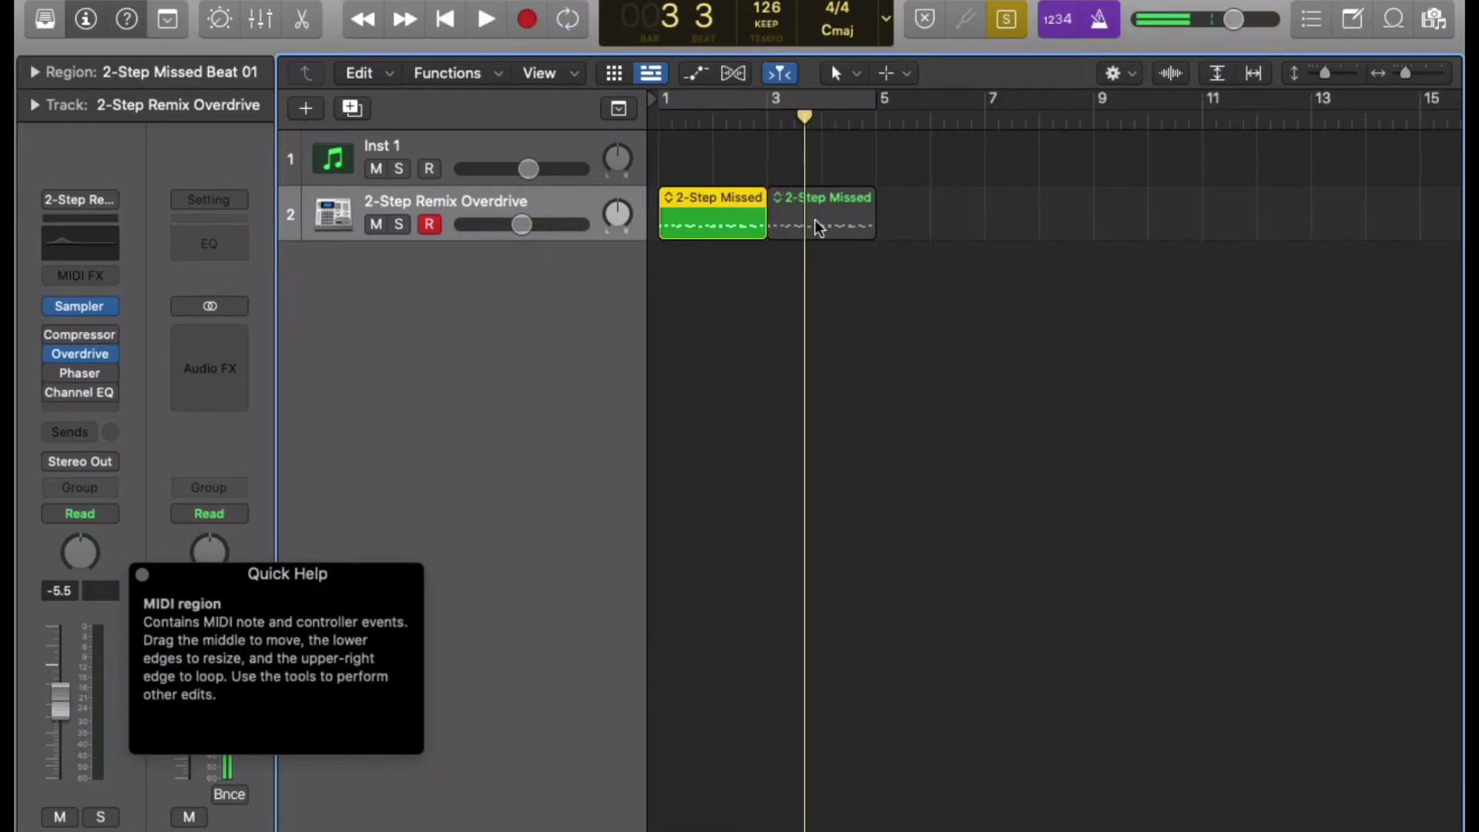
left_click(815, 229)
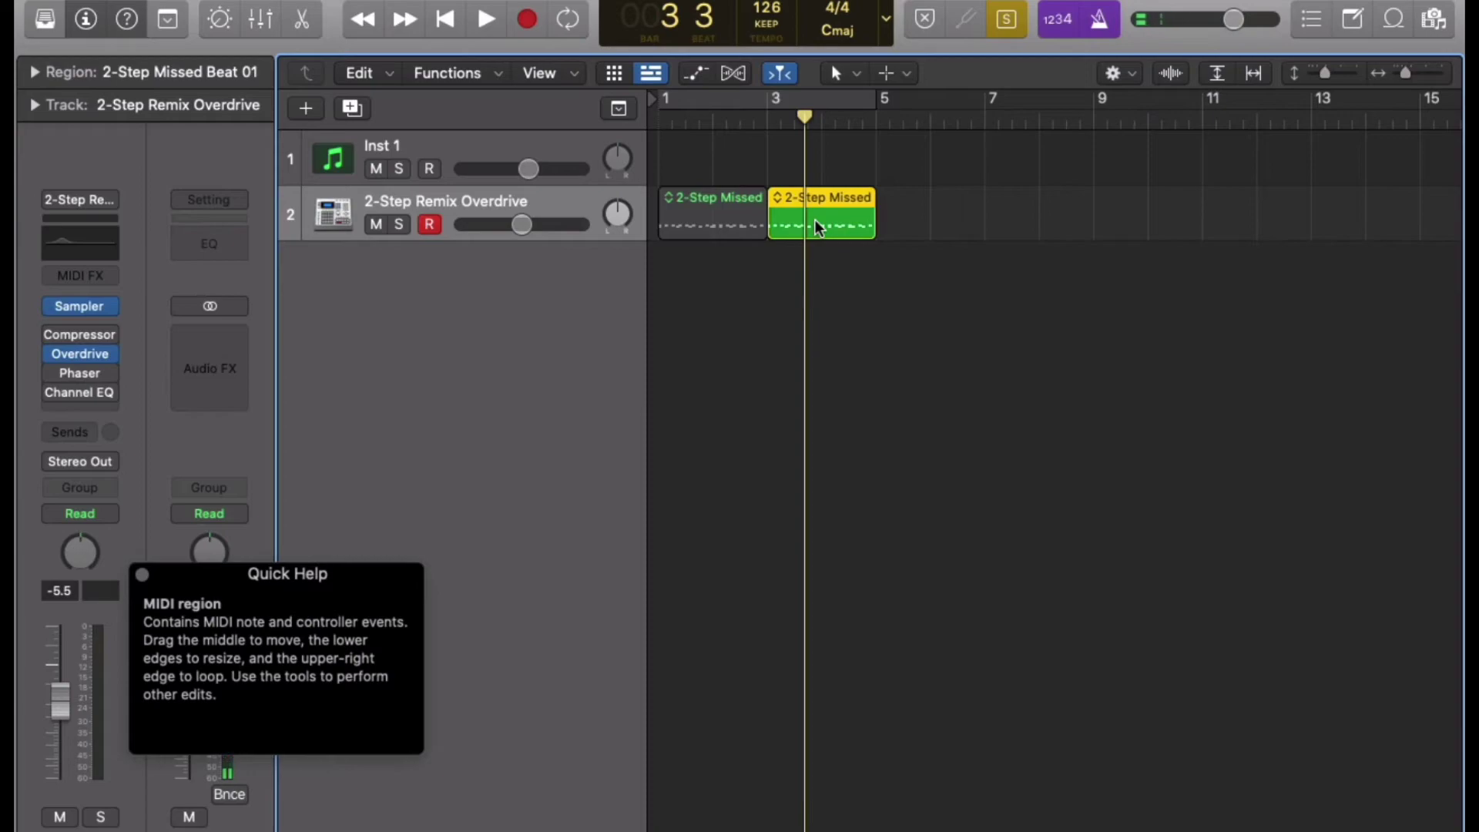
left_click(1001, 23)
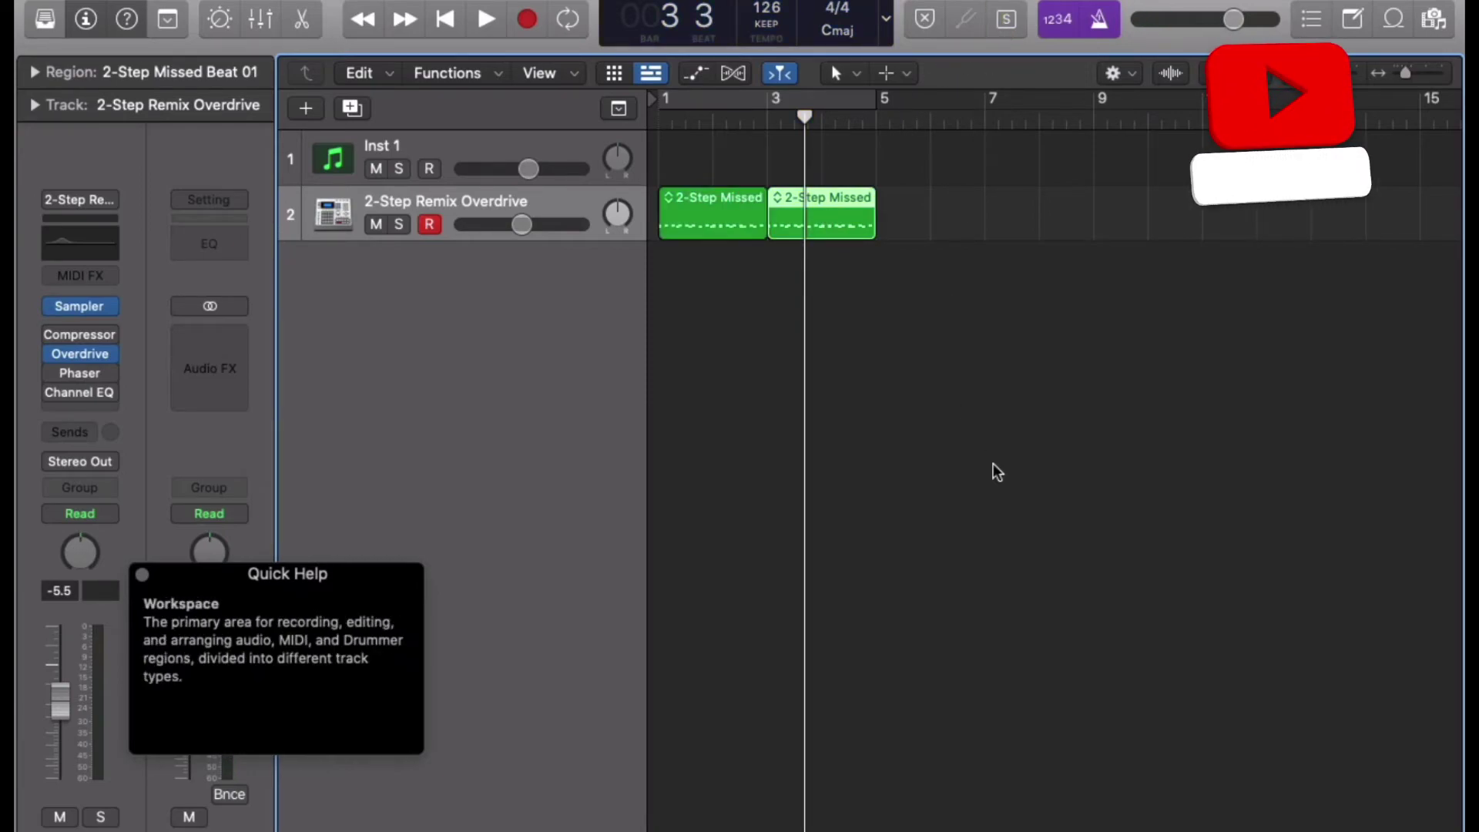
Turn Cycle mode on over bars 1 to 5, switch Count-in off and on again, and make a short test recording.
left_click(715, 97)
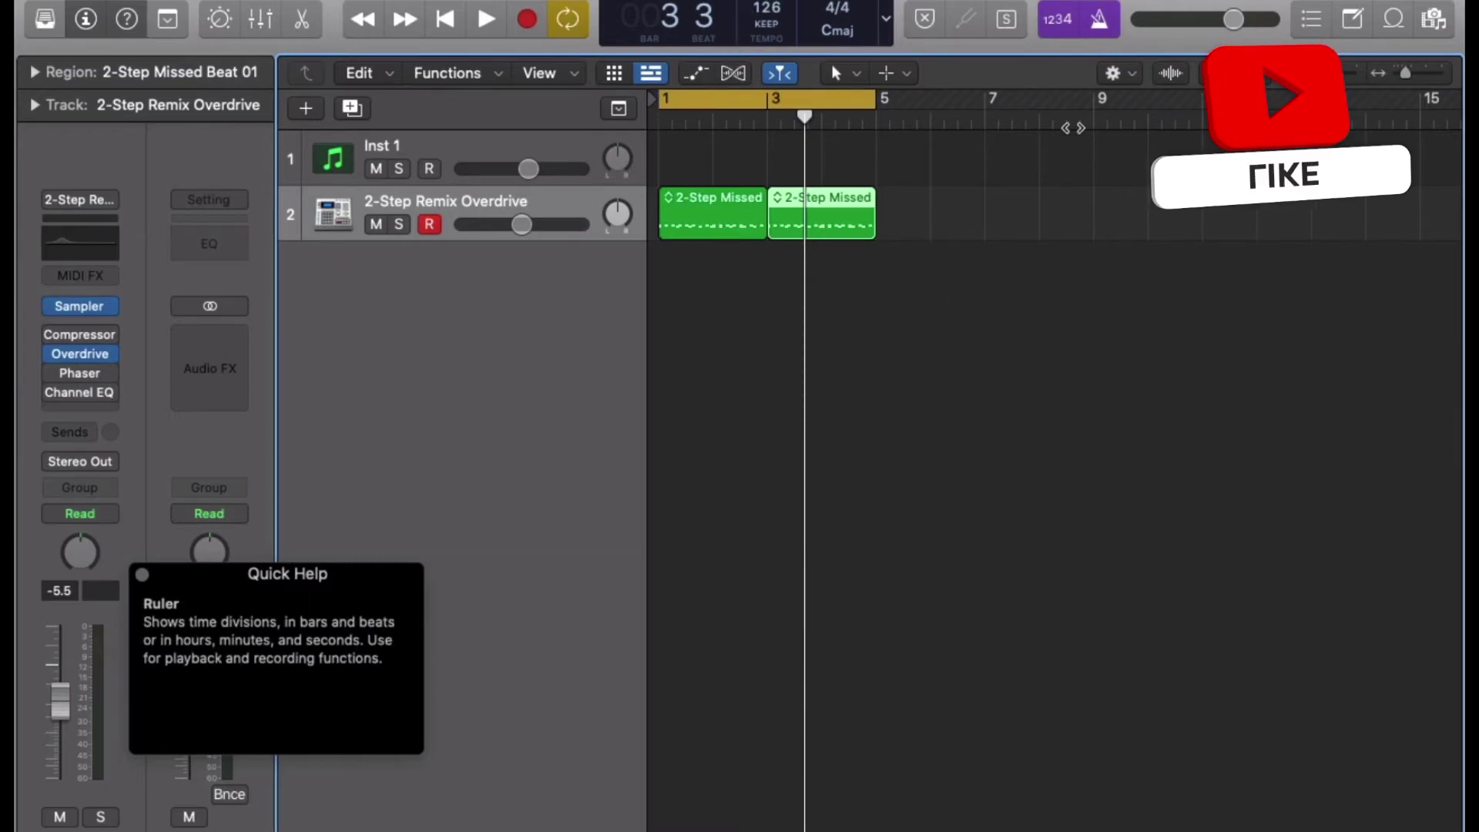
left_click(1070, 31)
left_click(1059, 24)
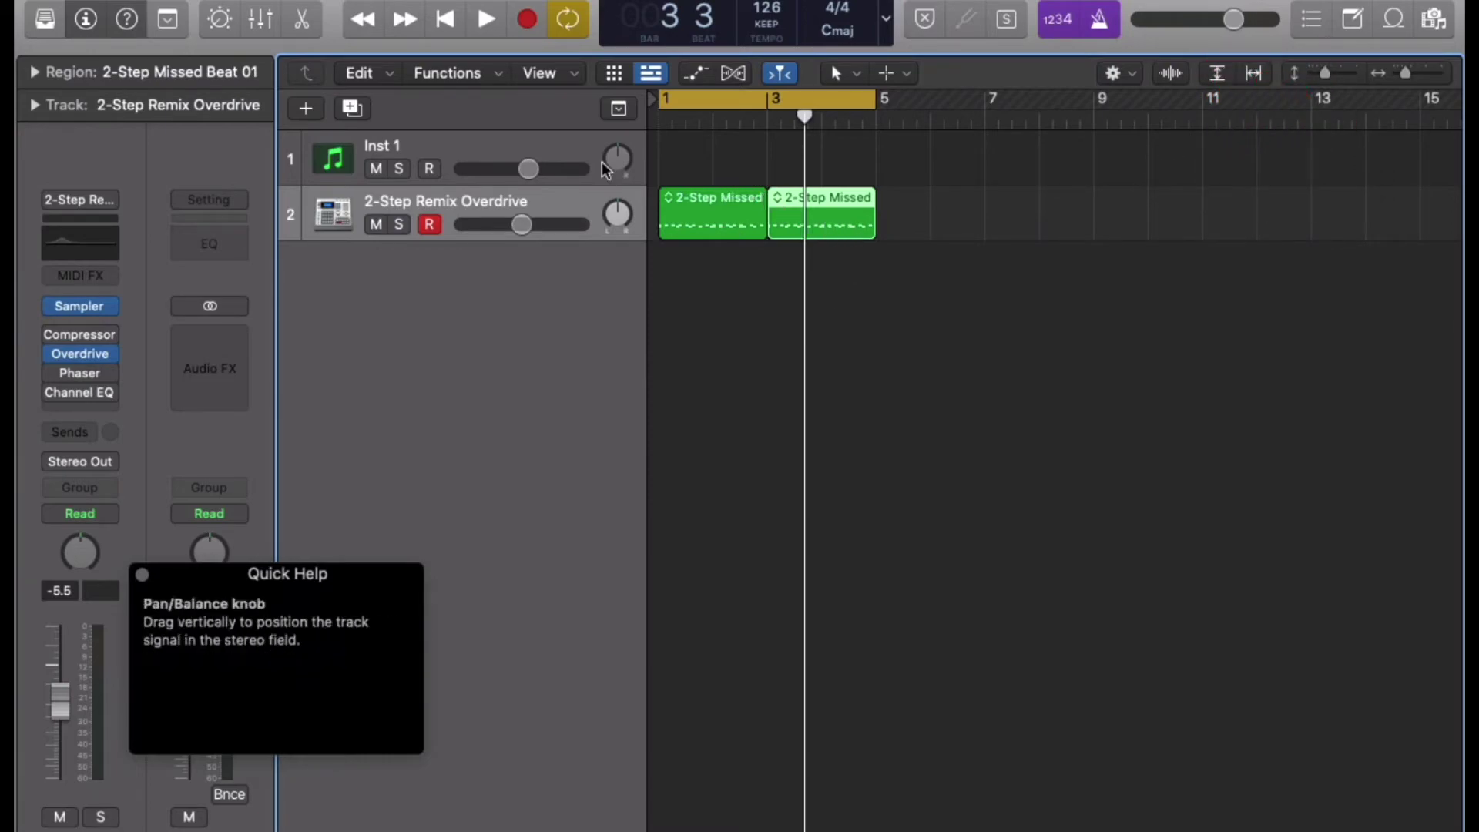
left_click(527, 25)
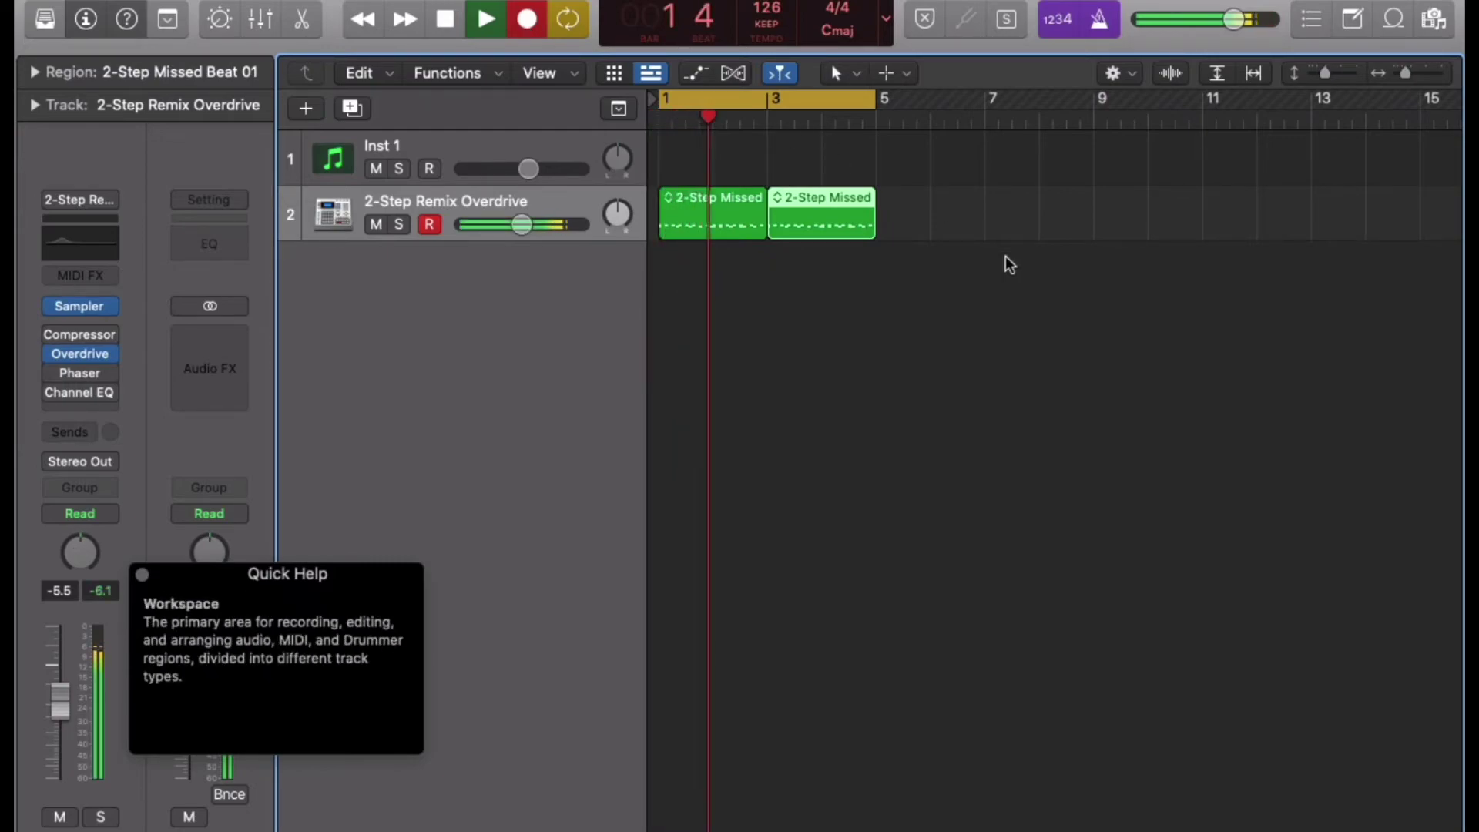
key("space")
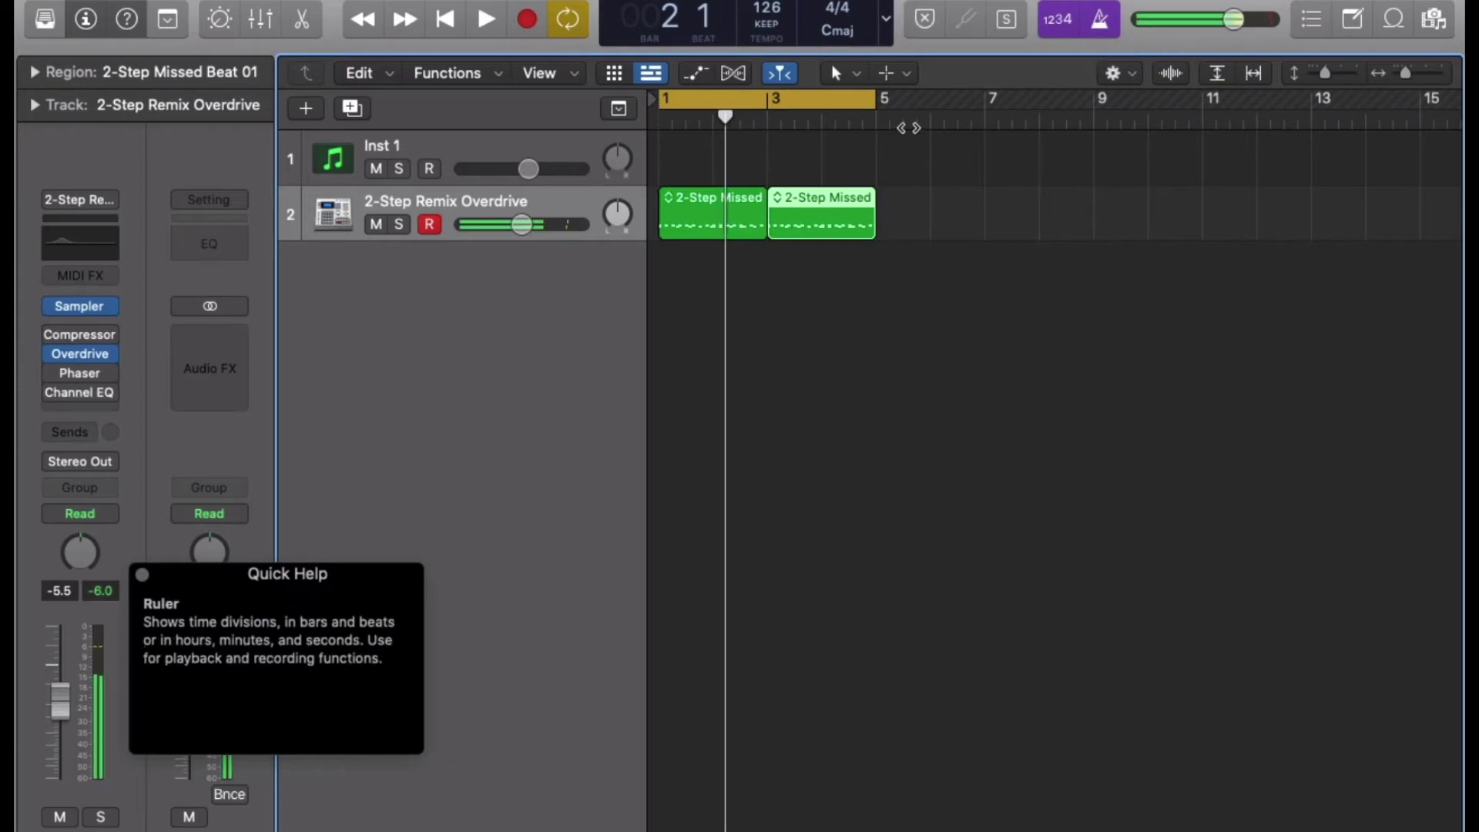
Compare playback with the metronome click off and on, leave the metronome off, and deselect the region.
left_click(1103, 23)
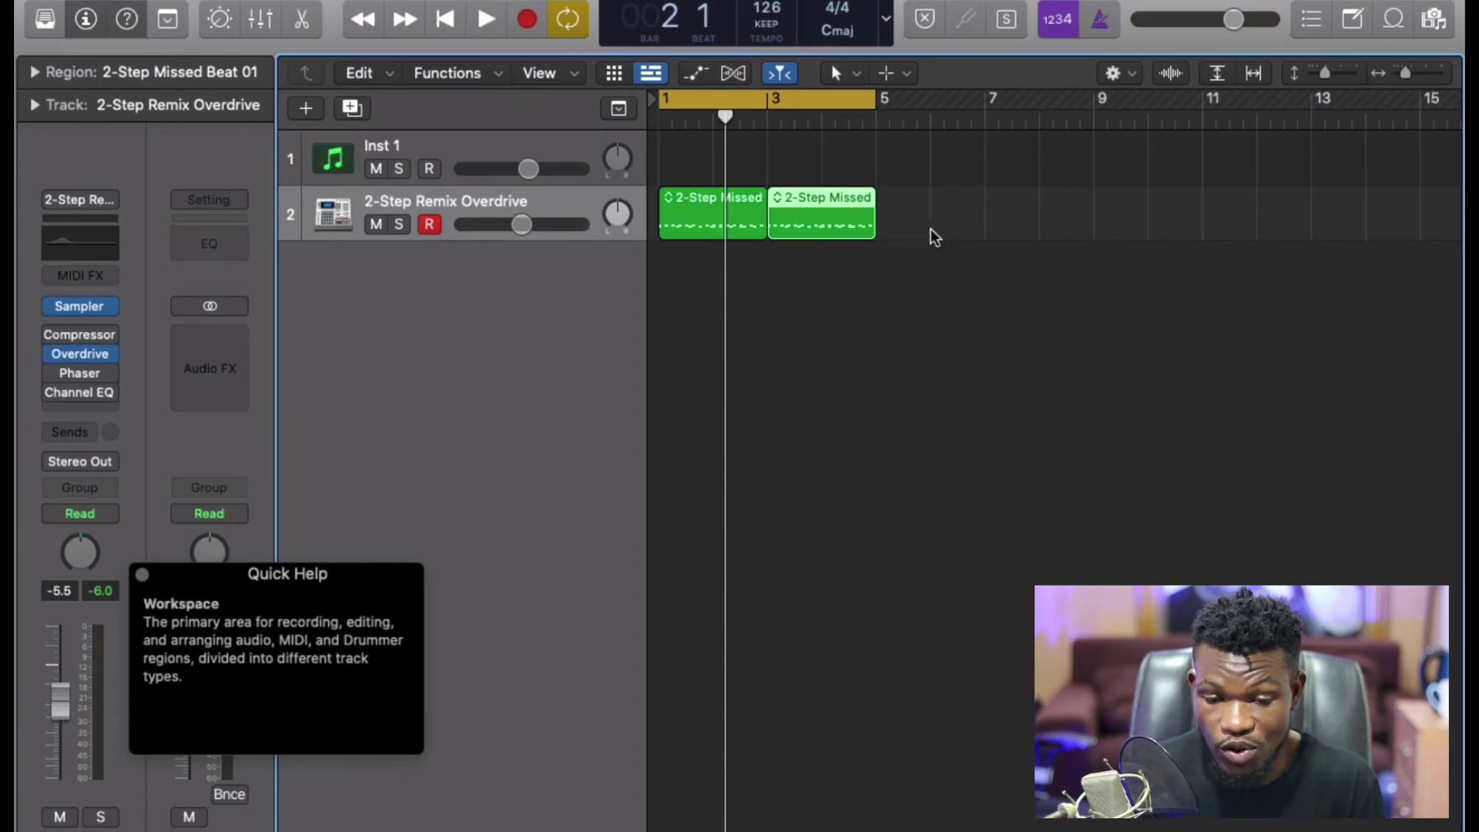
key("space")
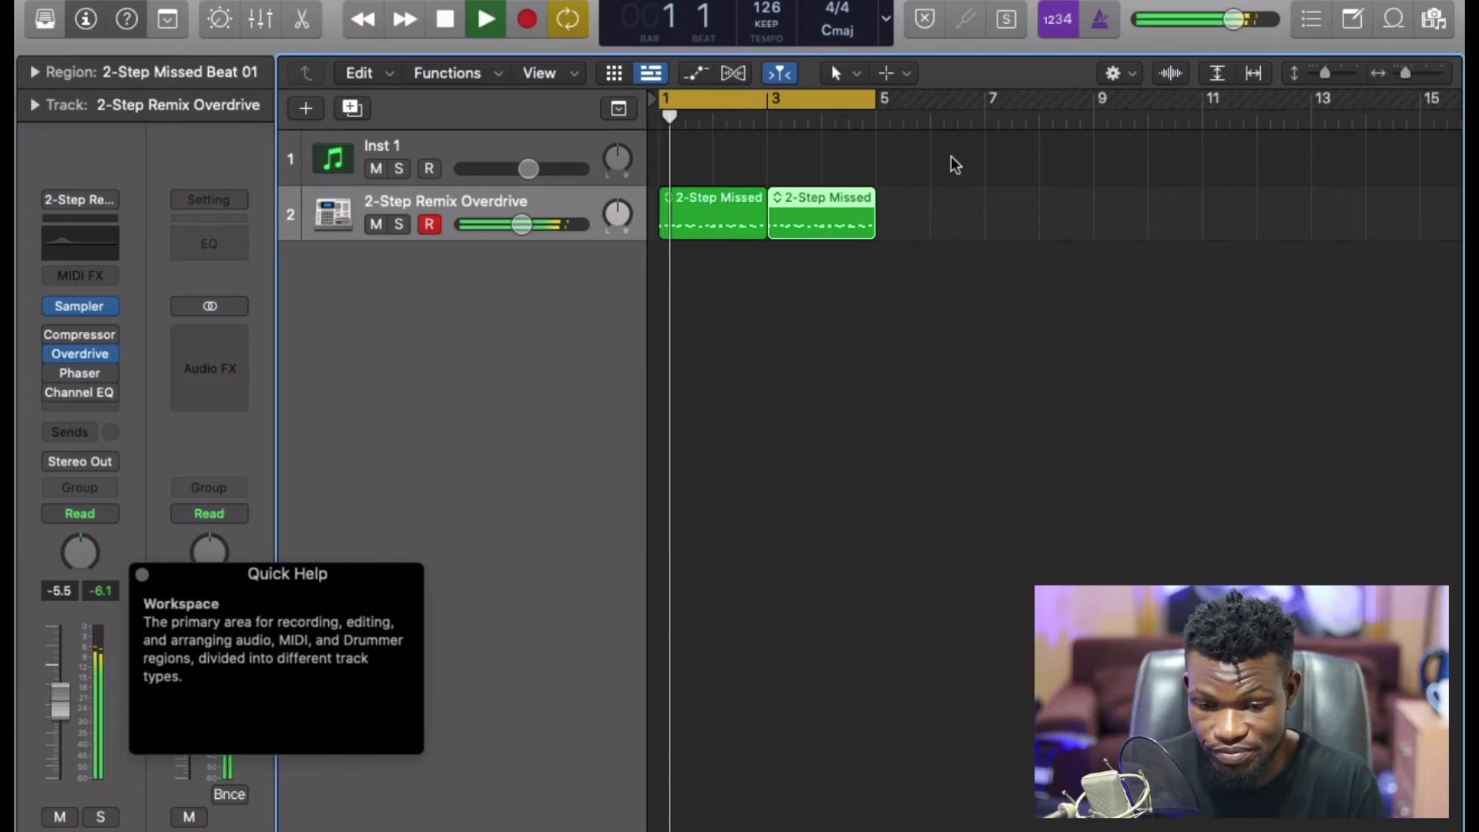
left_click(1097, 21)
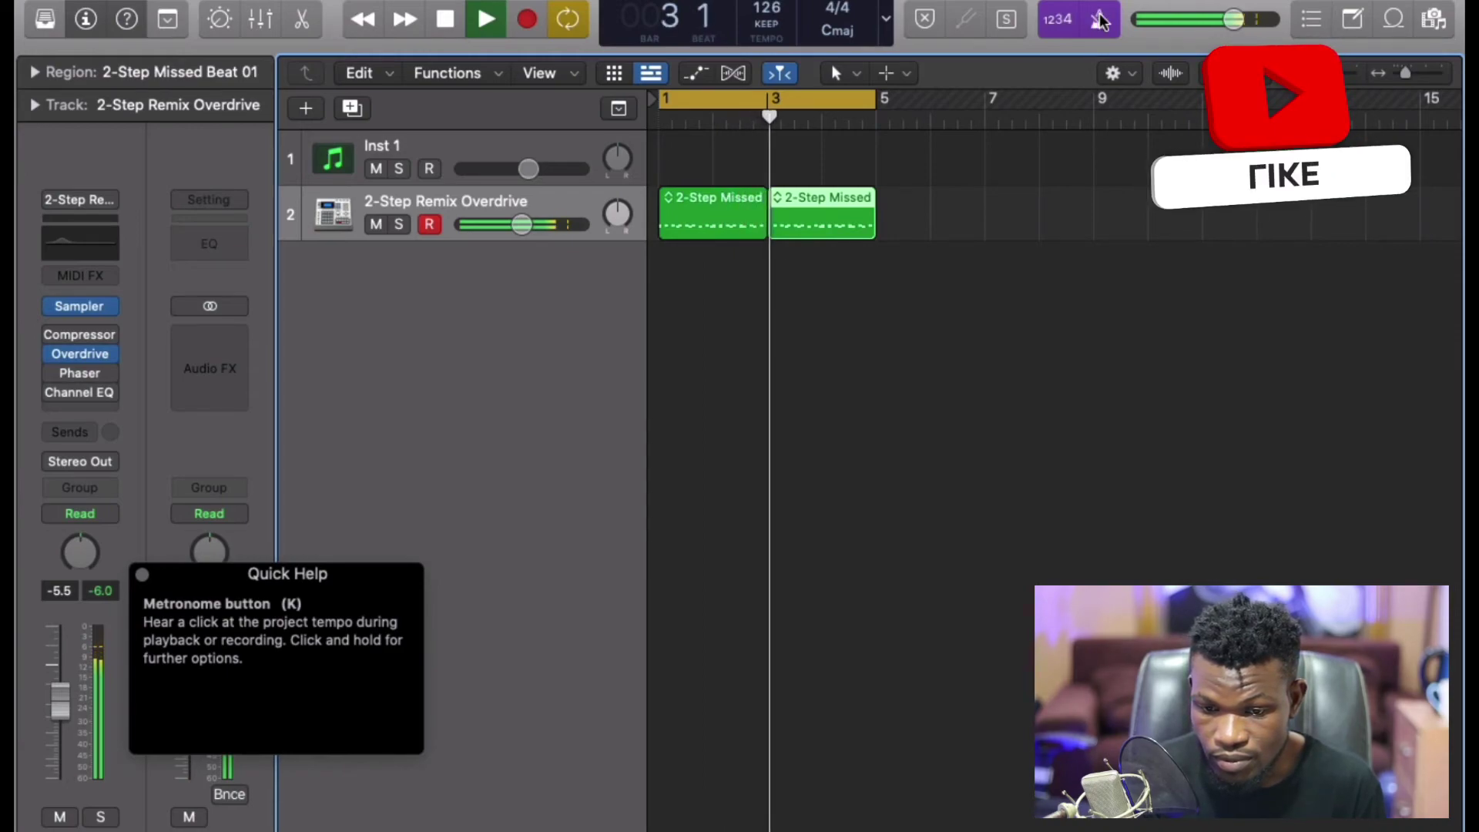
left_click(838, 303)
key("space")
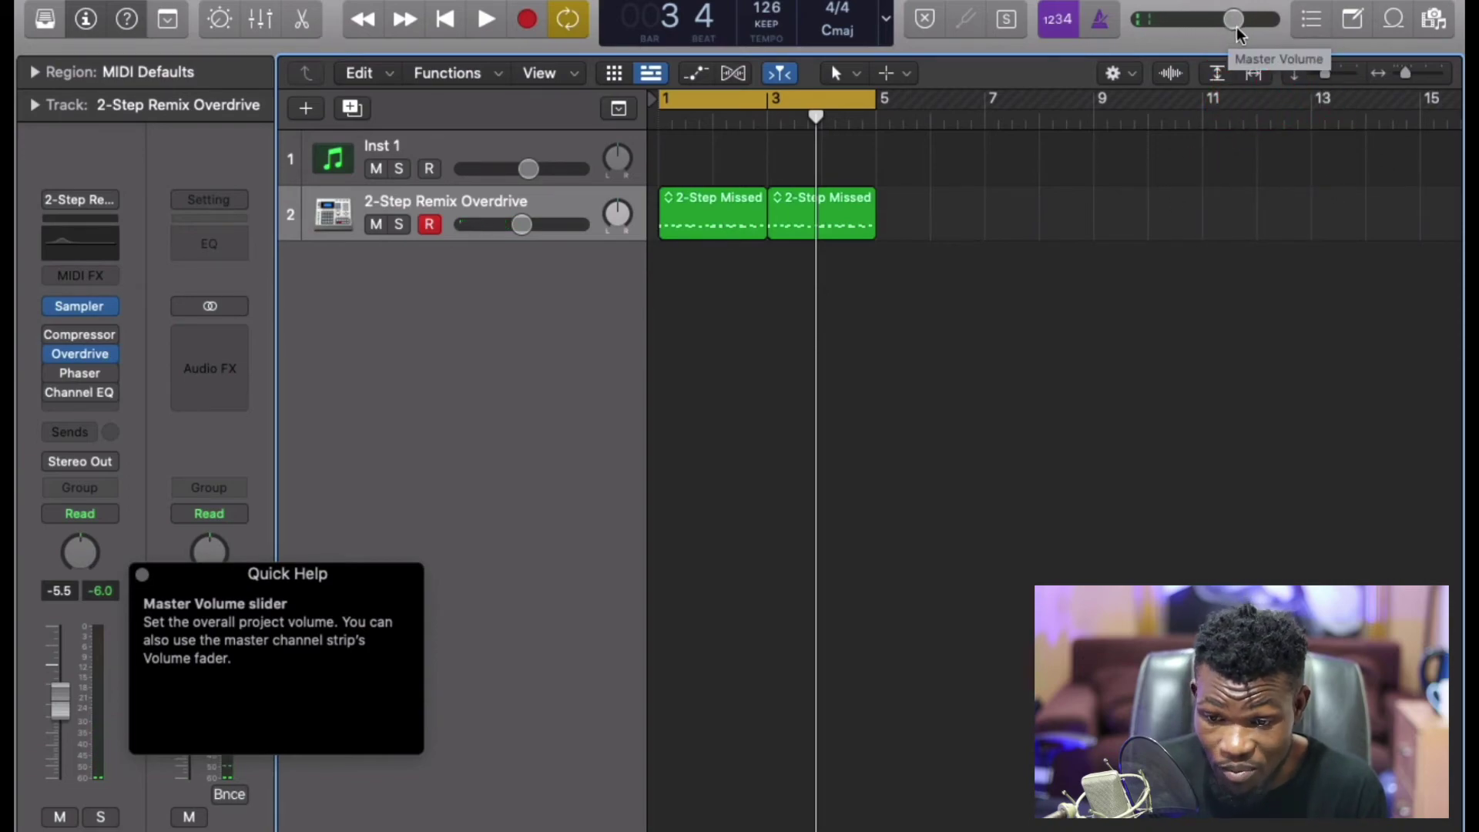
Lower the master volume to -1.9 dB during playback, and show the Mixer with Quick Help closed.
key("space")
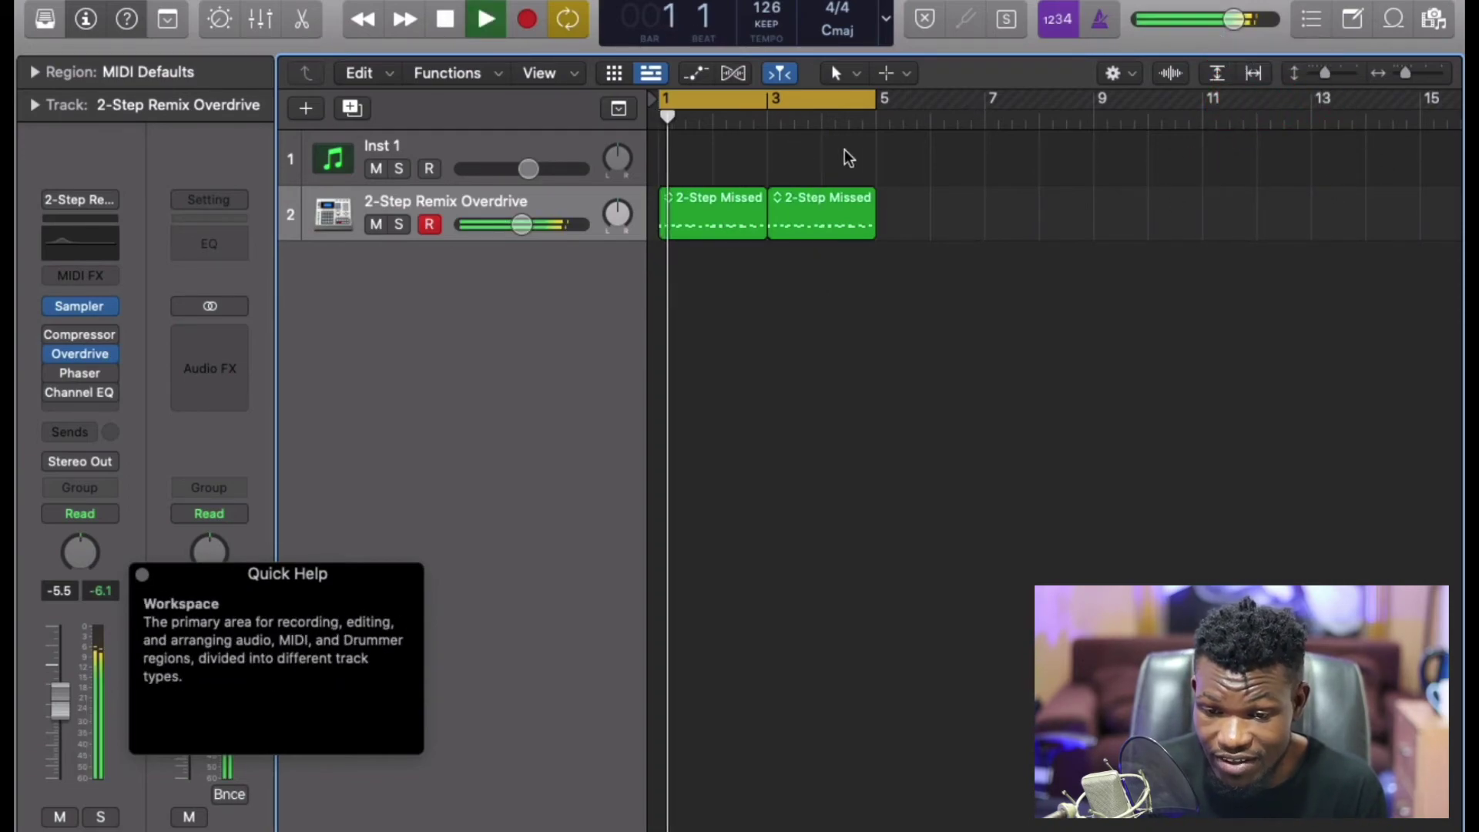
left_click_drag(1233, 22, 1218, 49)
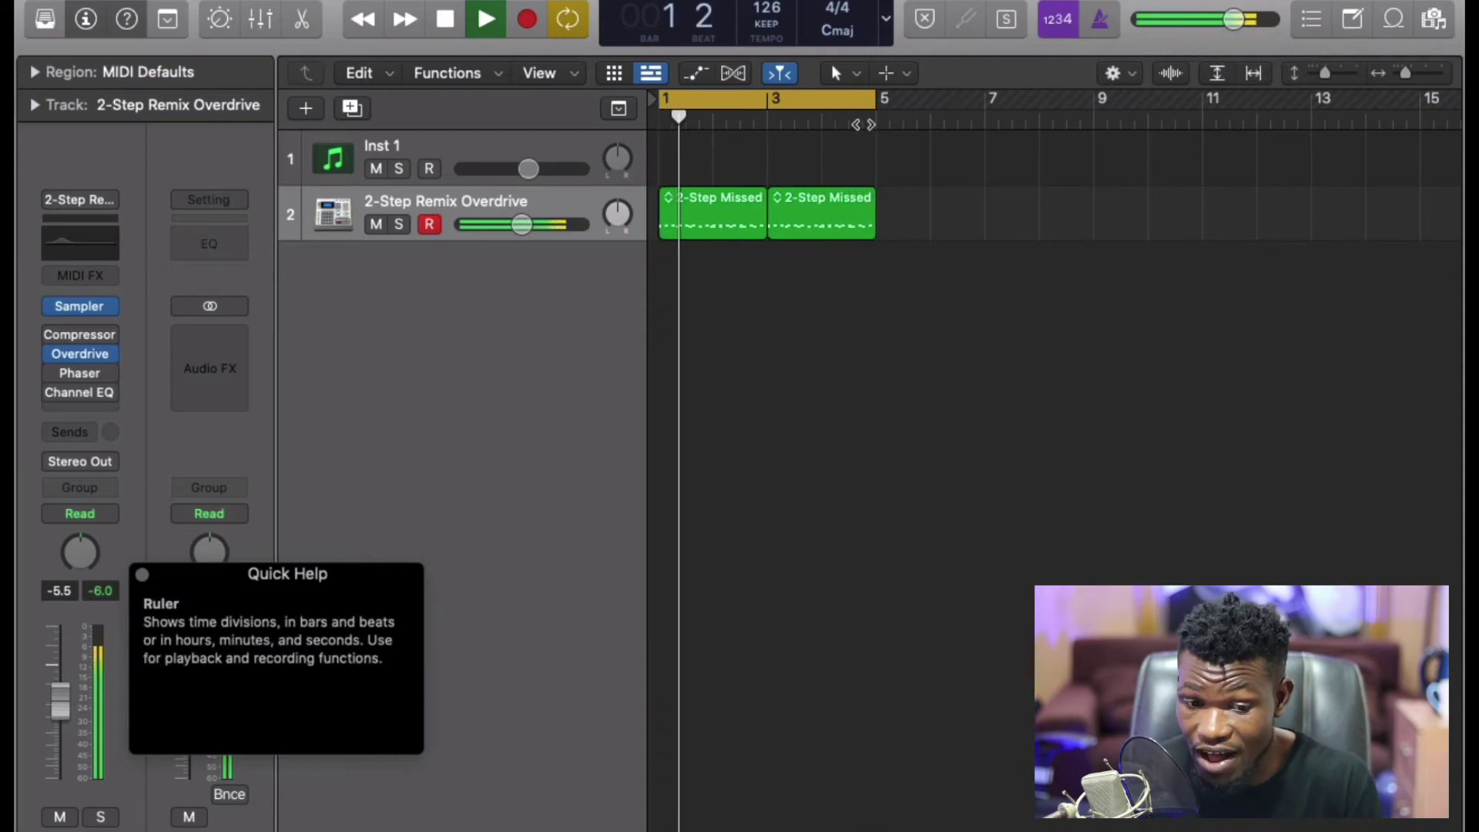
key("space")
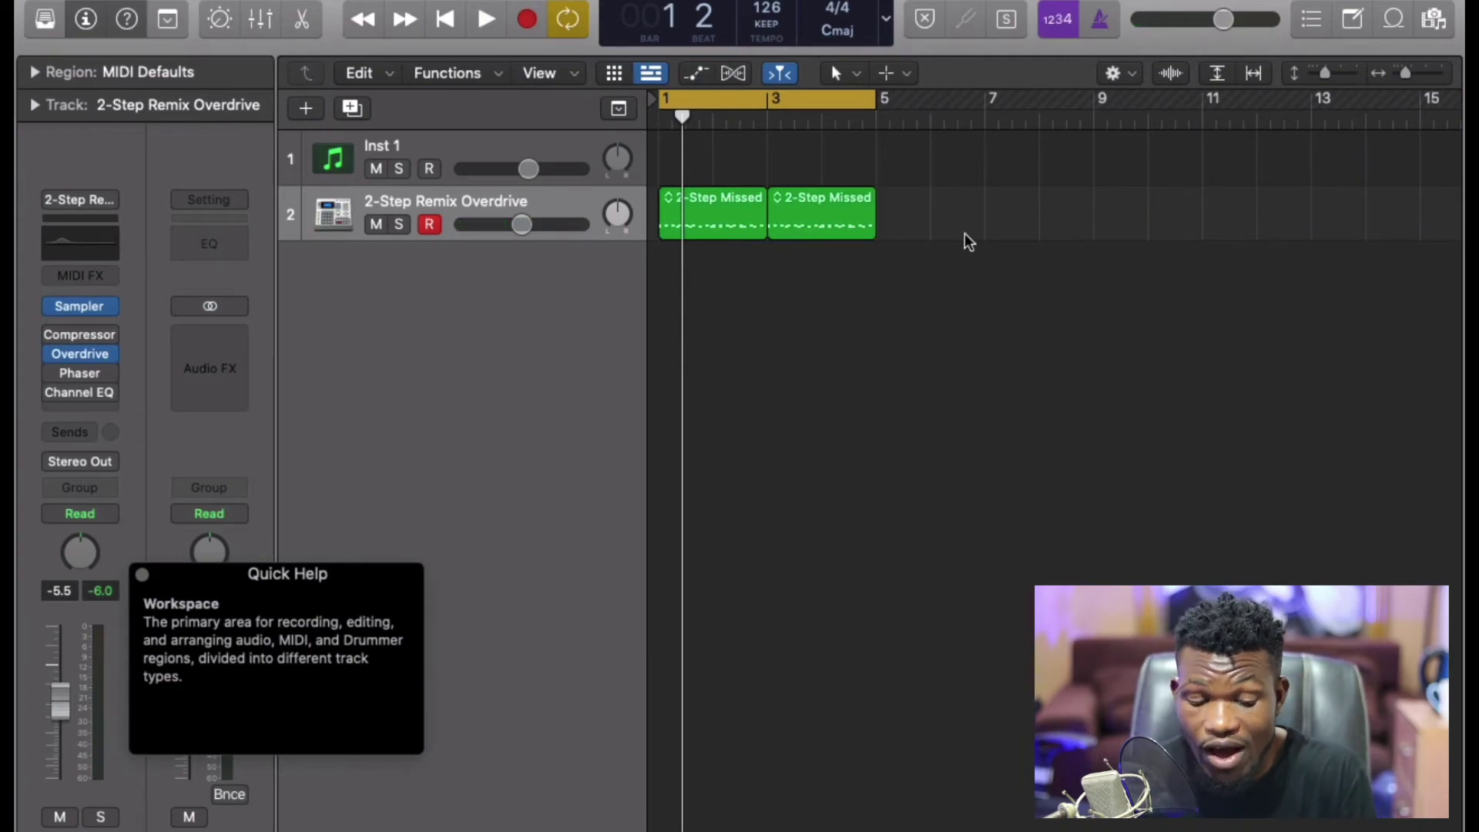
key("x")
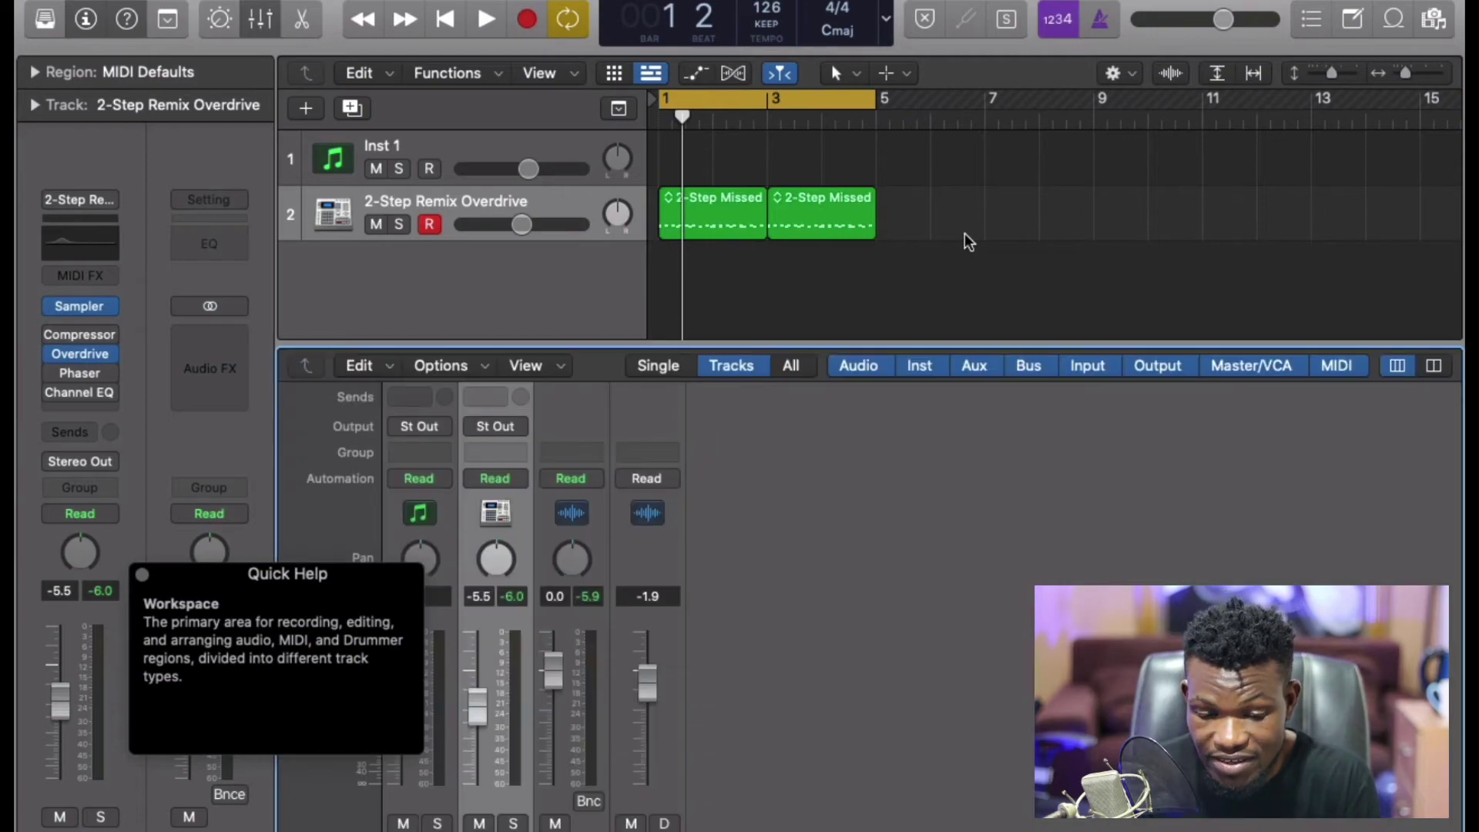
left_click(126, 20)
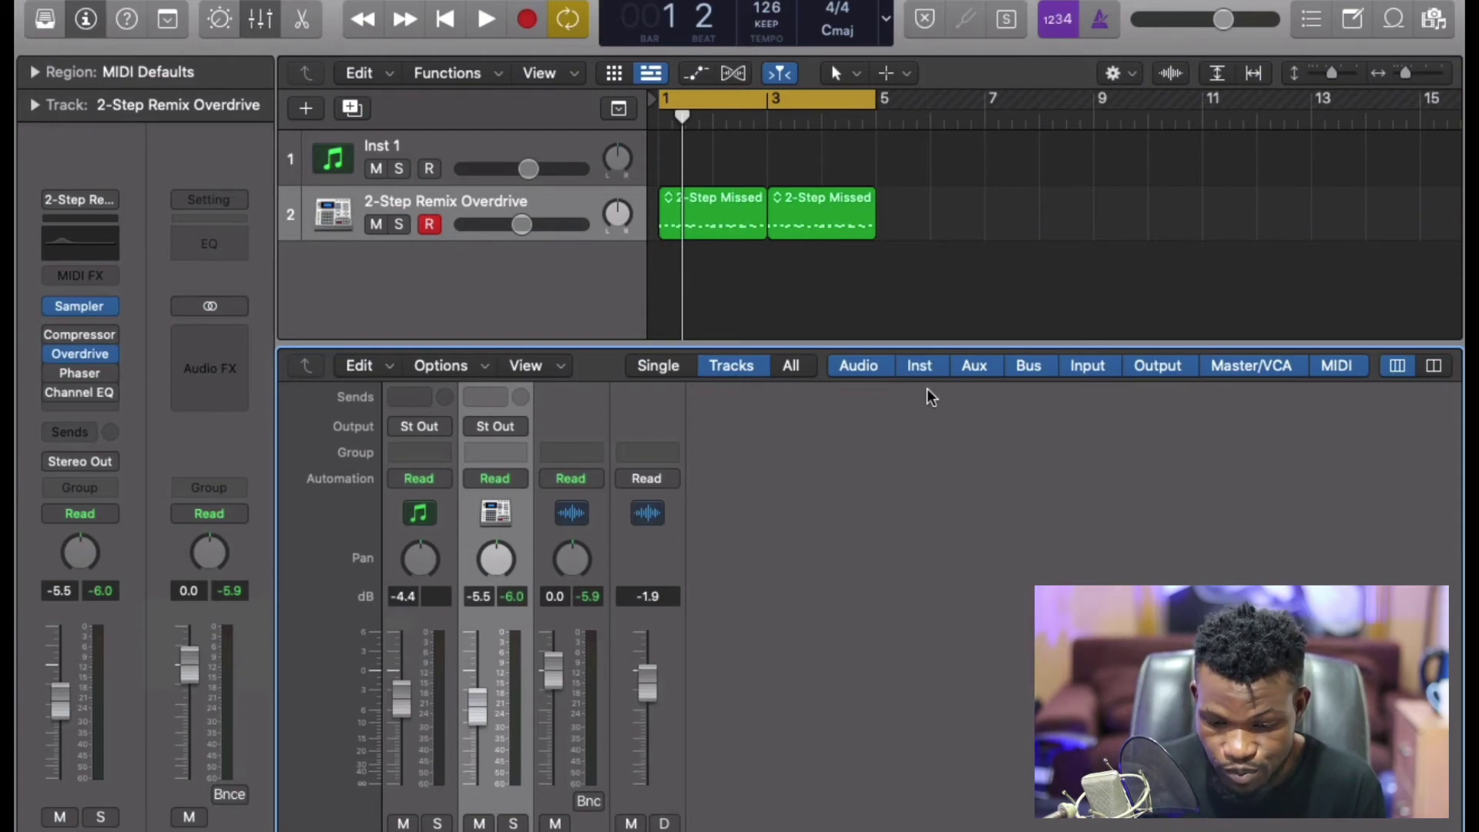
During playback, lower the master volume to -5.4 dB, raise it to -1.0 dB, and set it to exactly 0 dB, replaying briefly.
key("space")
left_click_drag(1222, 19, 1192, 35)
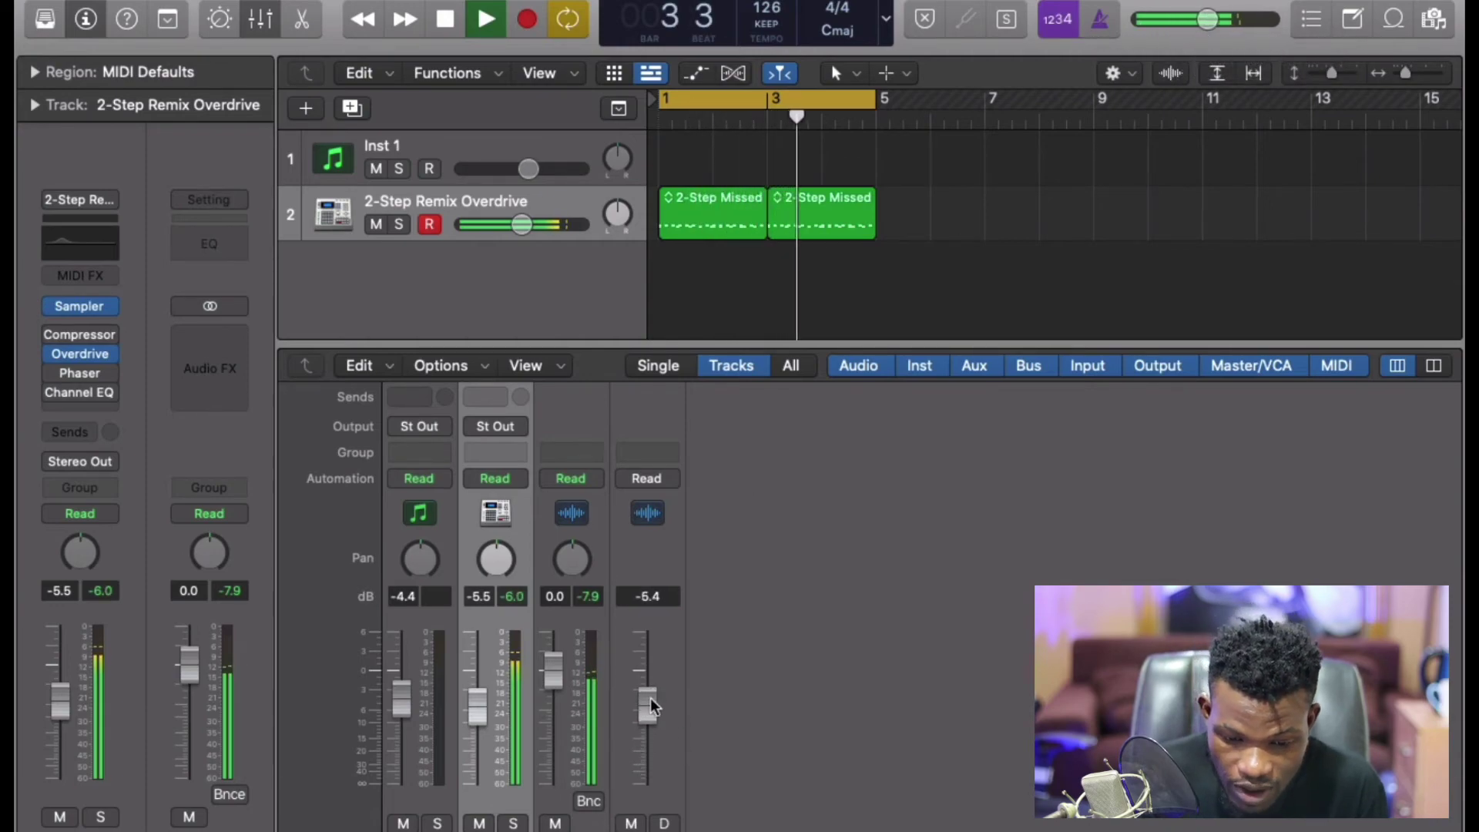
left_click_drag(650, 700, 650, 673)
double_click(646, 596)
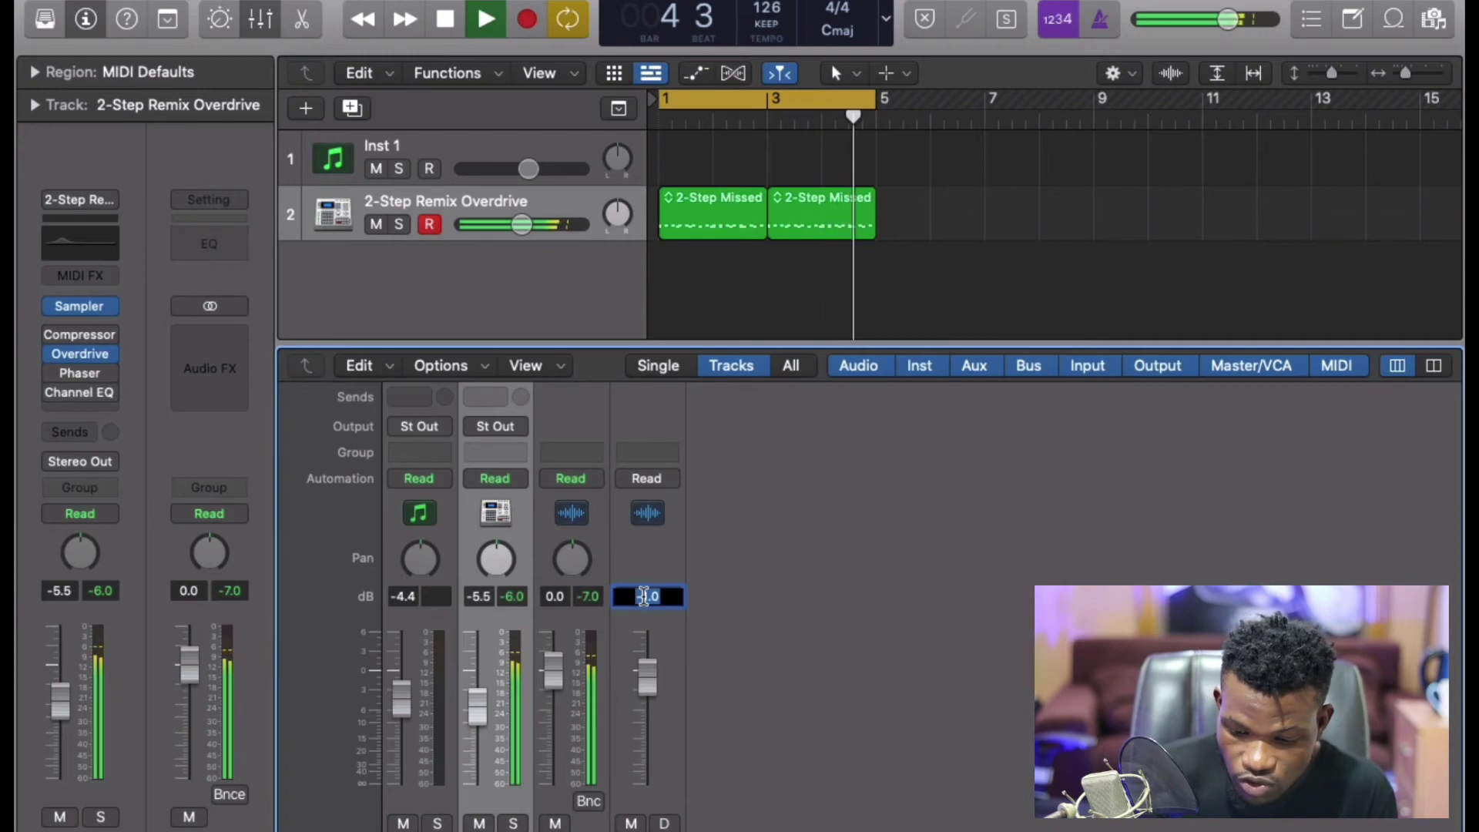
type("0")
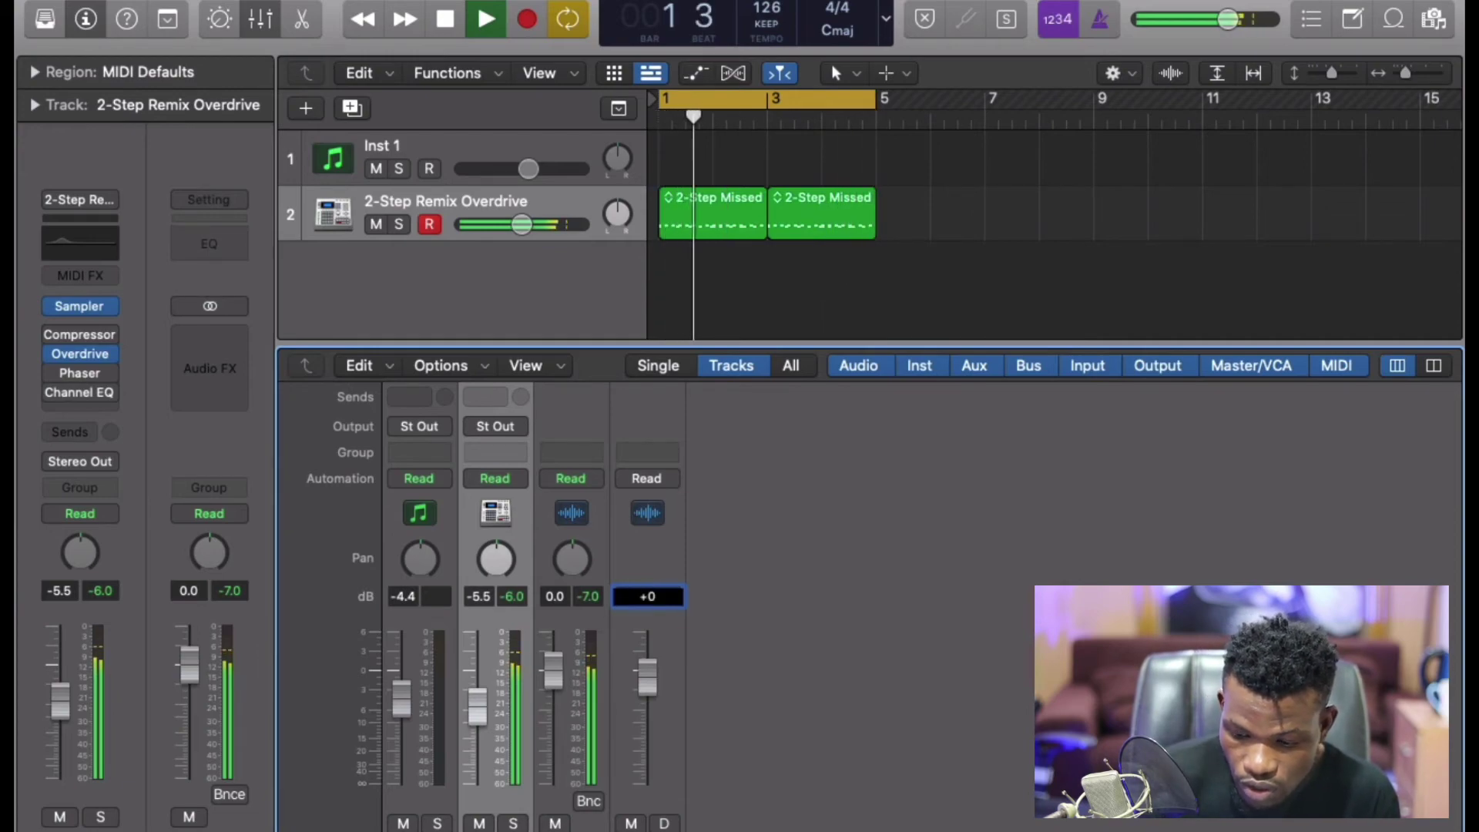
key("Return")
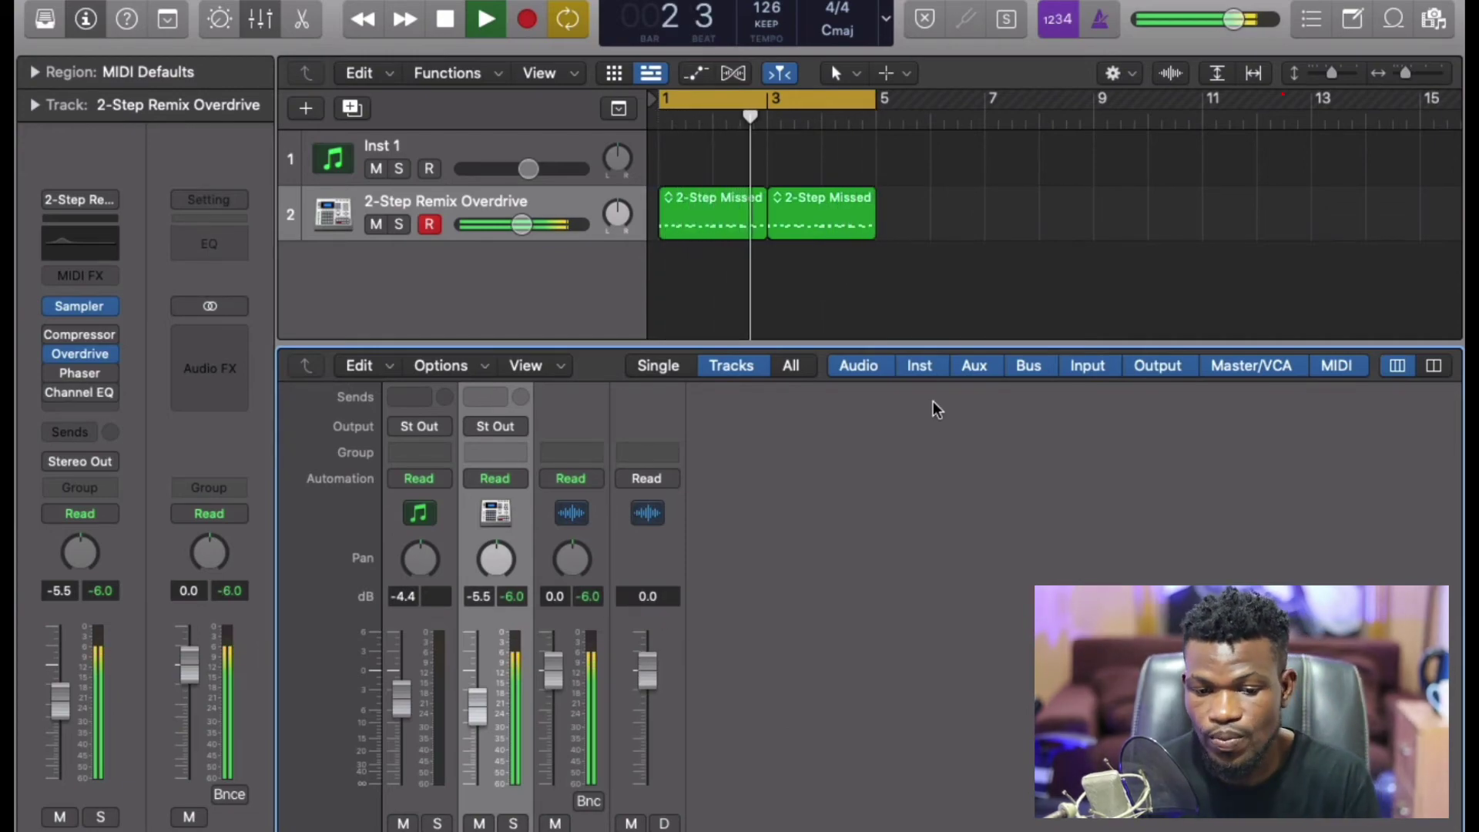
key("space")
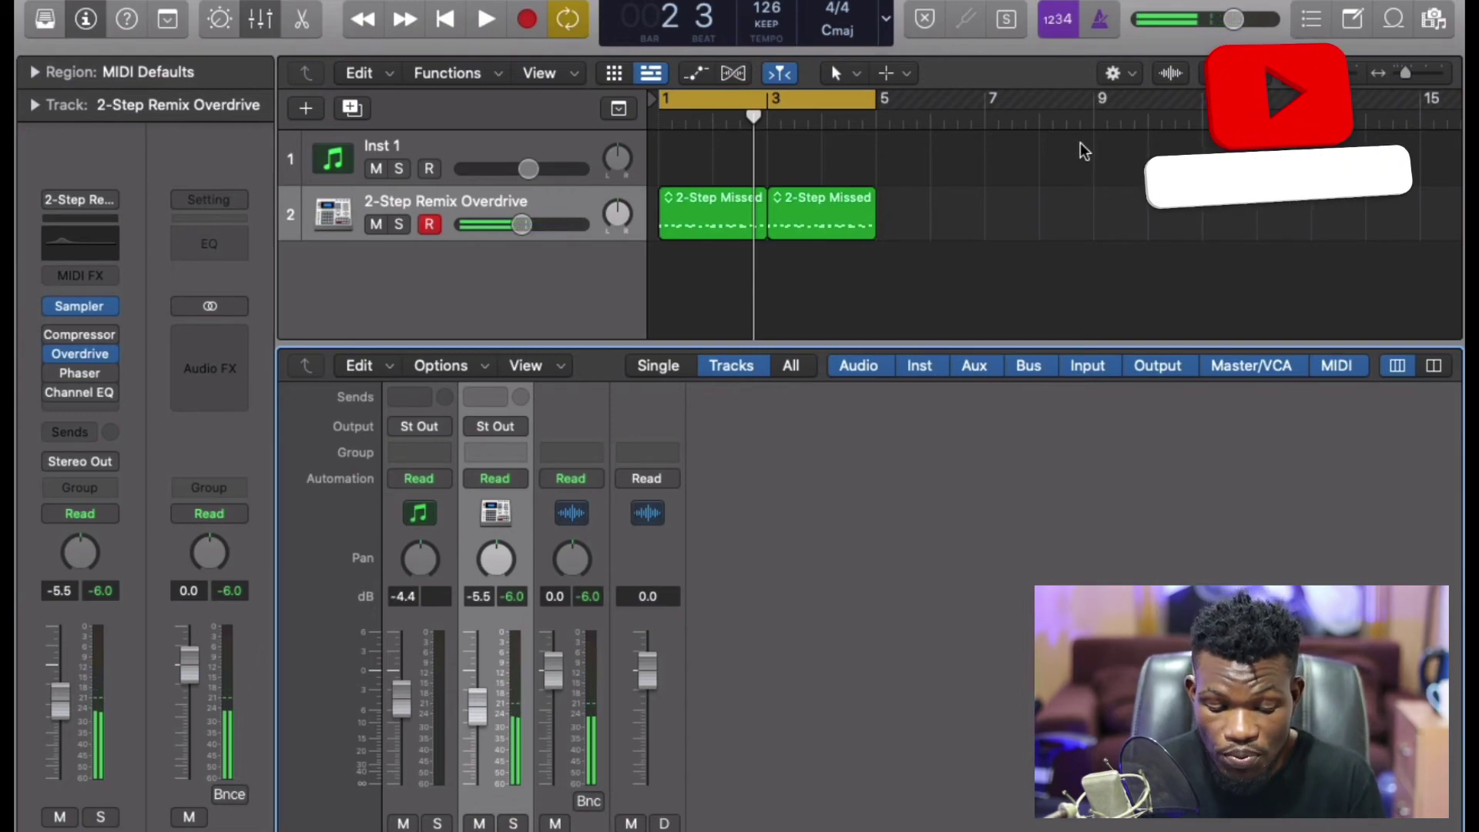
key("space")
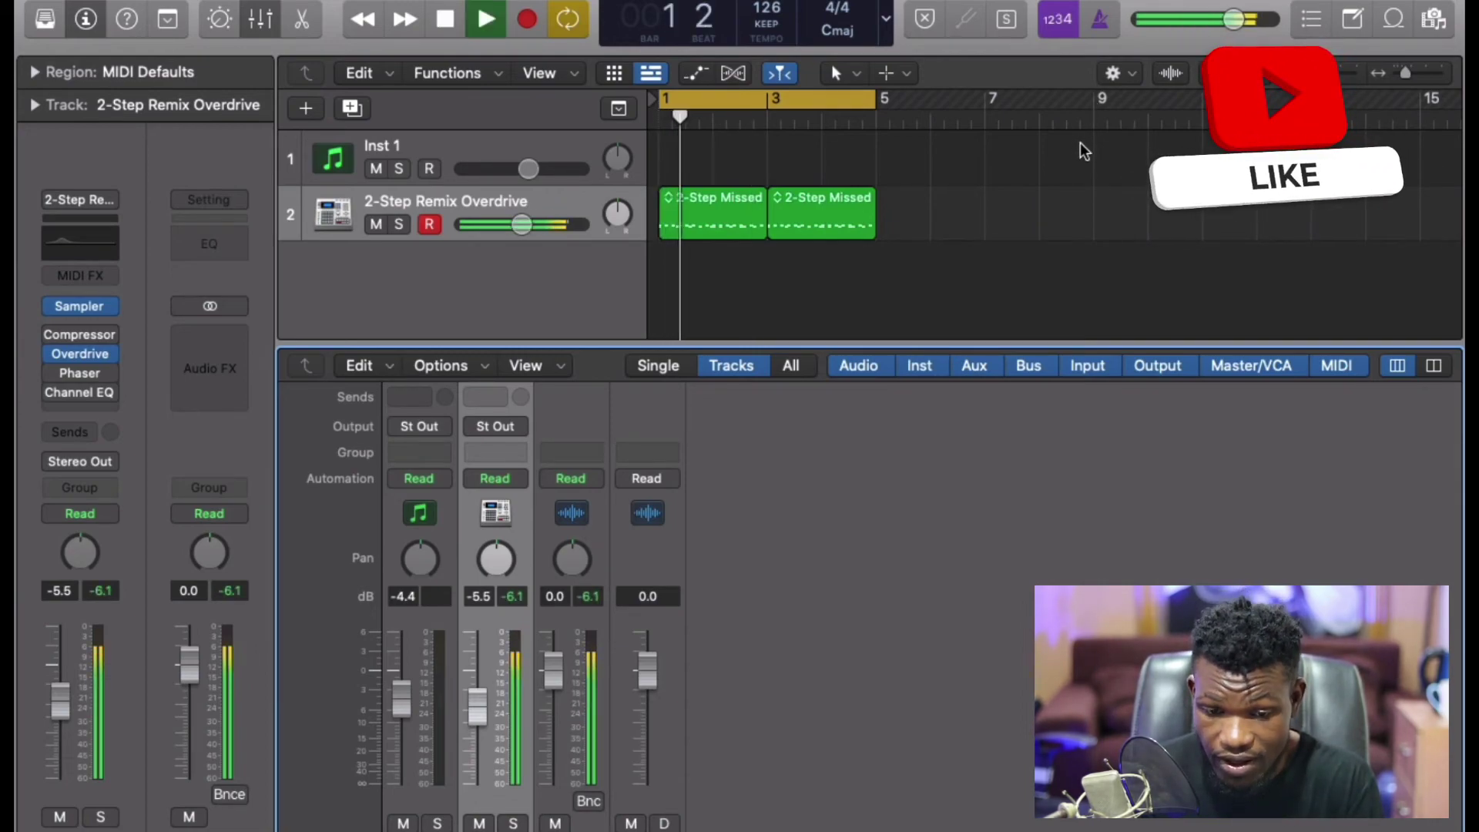
key("space")
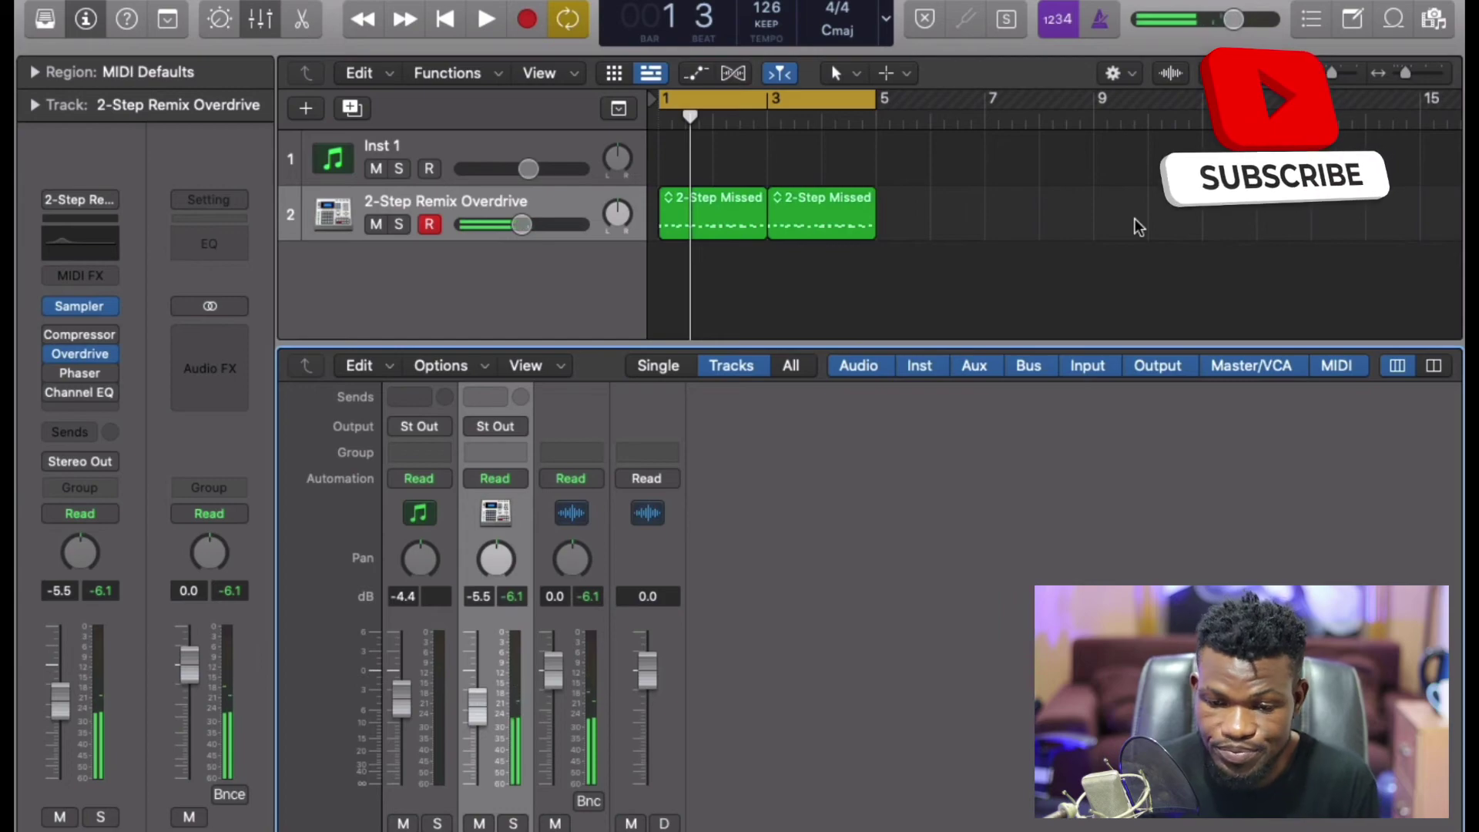
View the Event list of the project's regions during a short playback, and hide the list.
left_click(1310, 25)
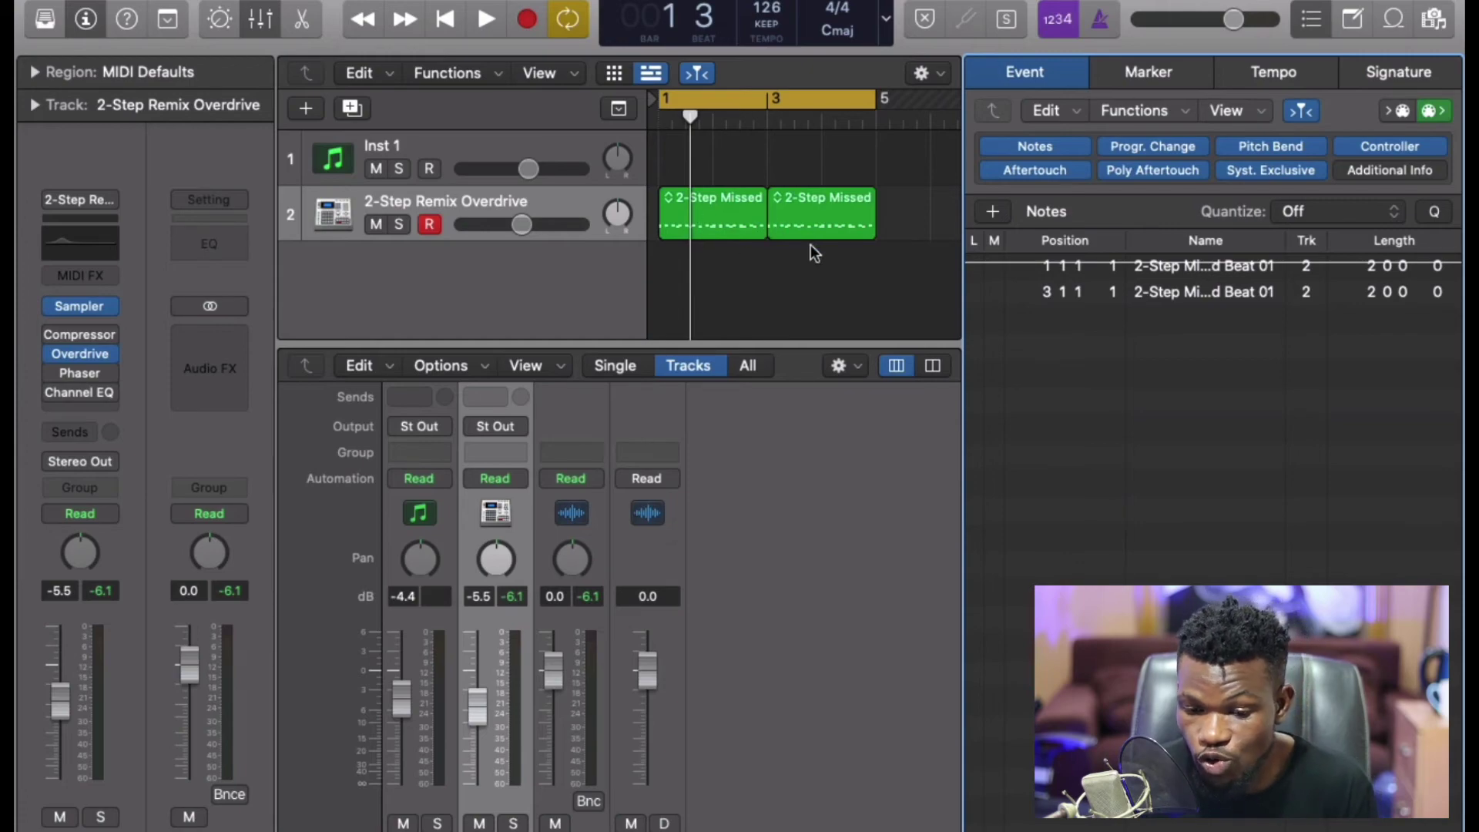
key("space")
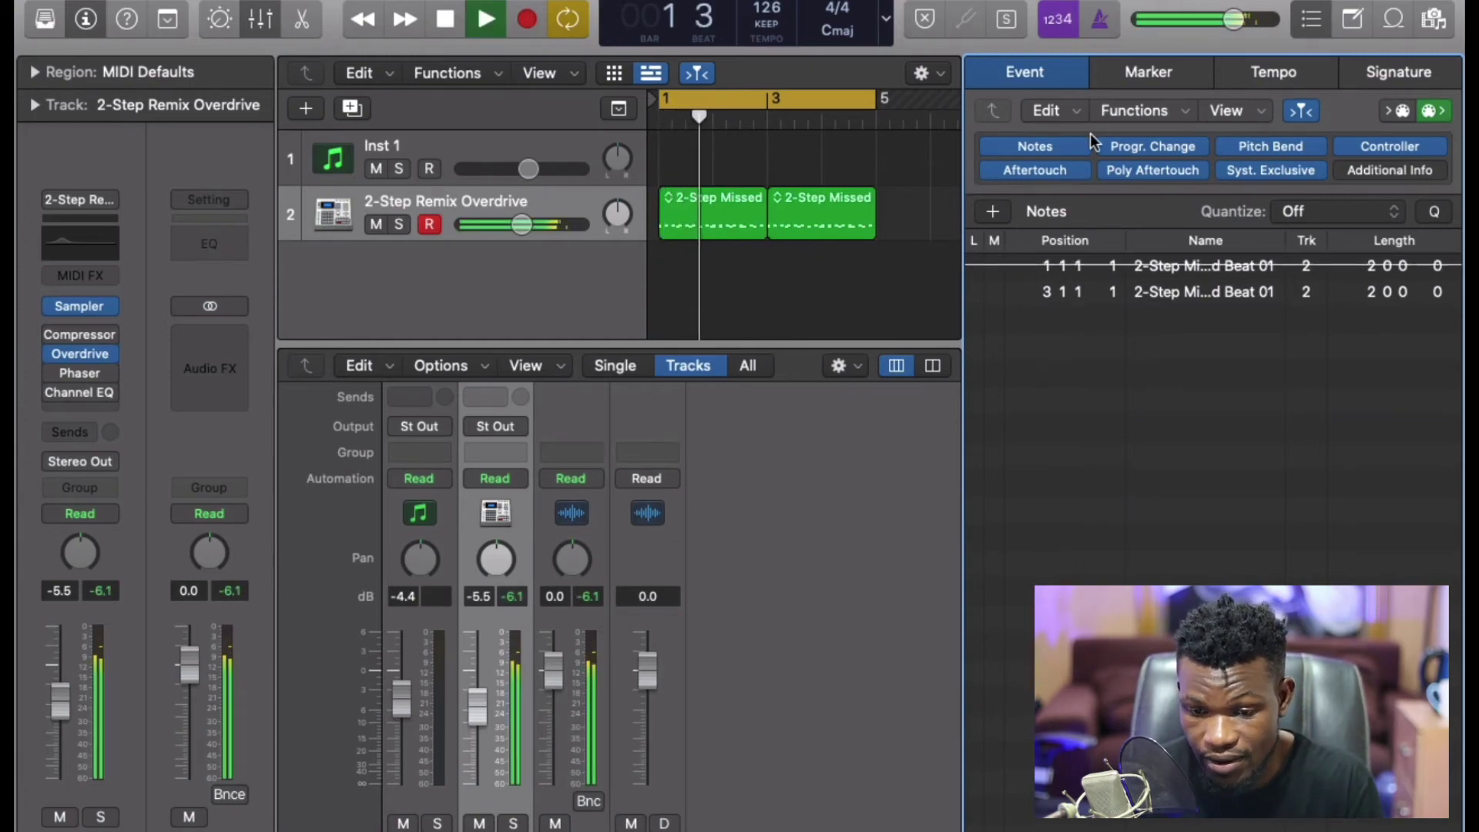
key("space")
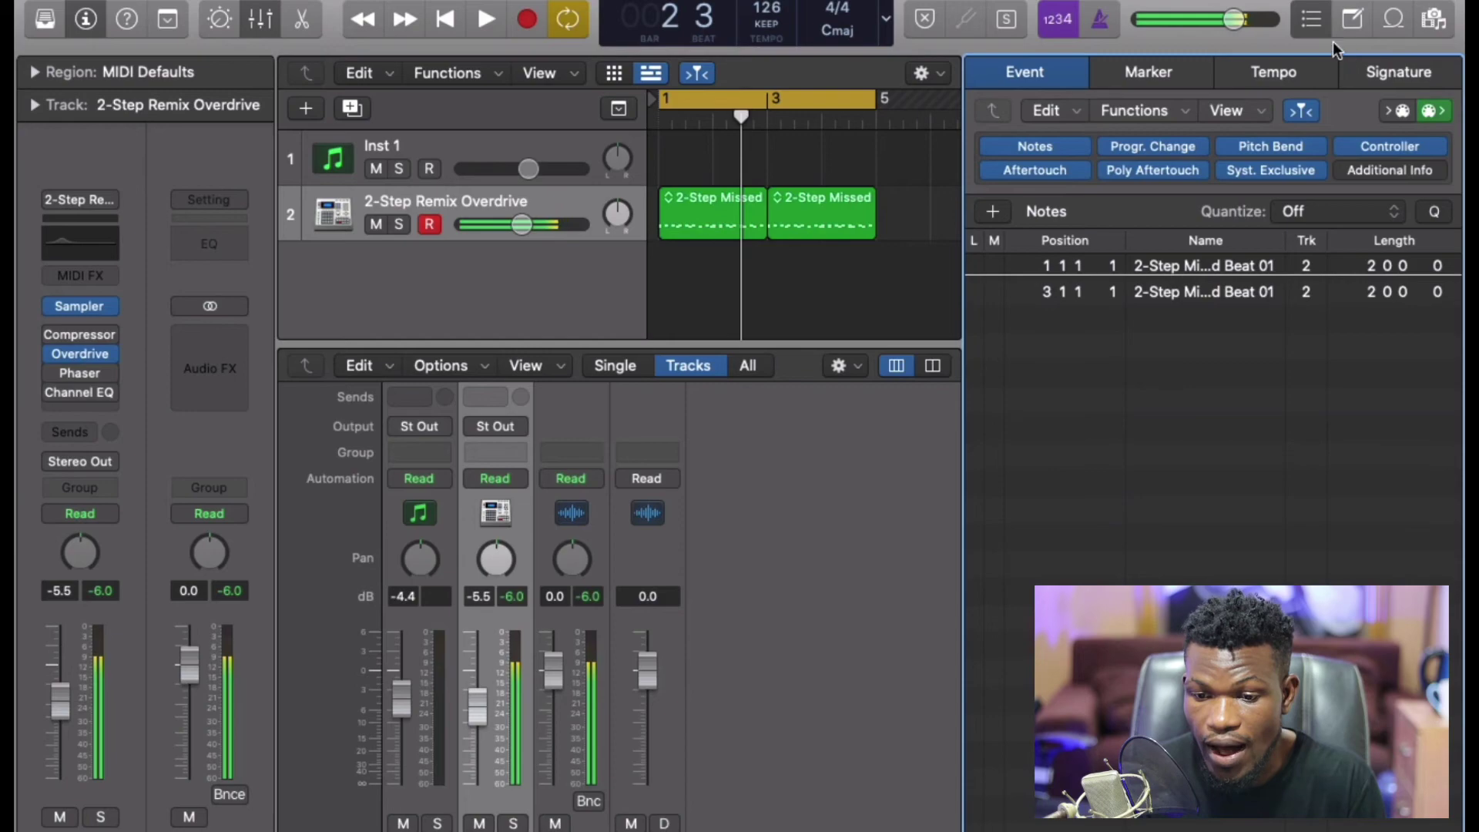
left_click(1303, 24)
Write "okay the artist wants me to increase his voice." in the project note pad and finish editing the note.
left_click(1355, 20)
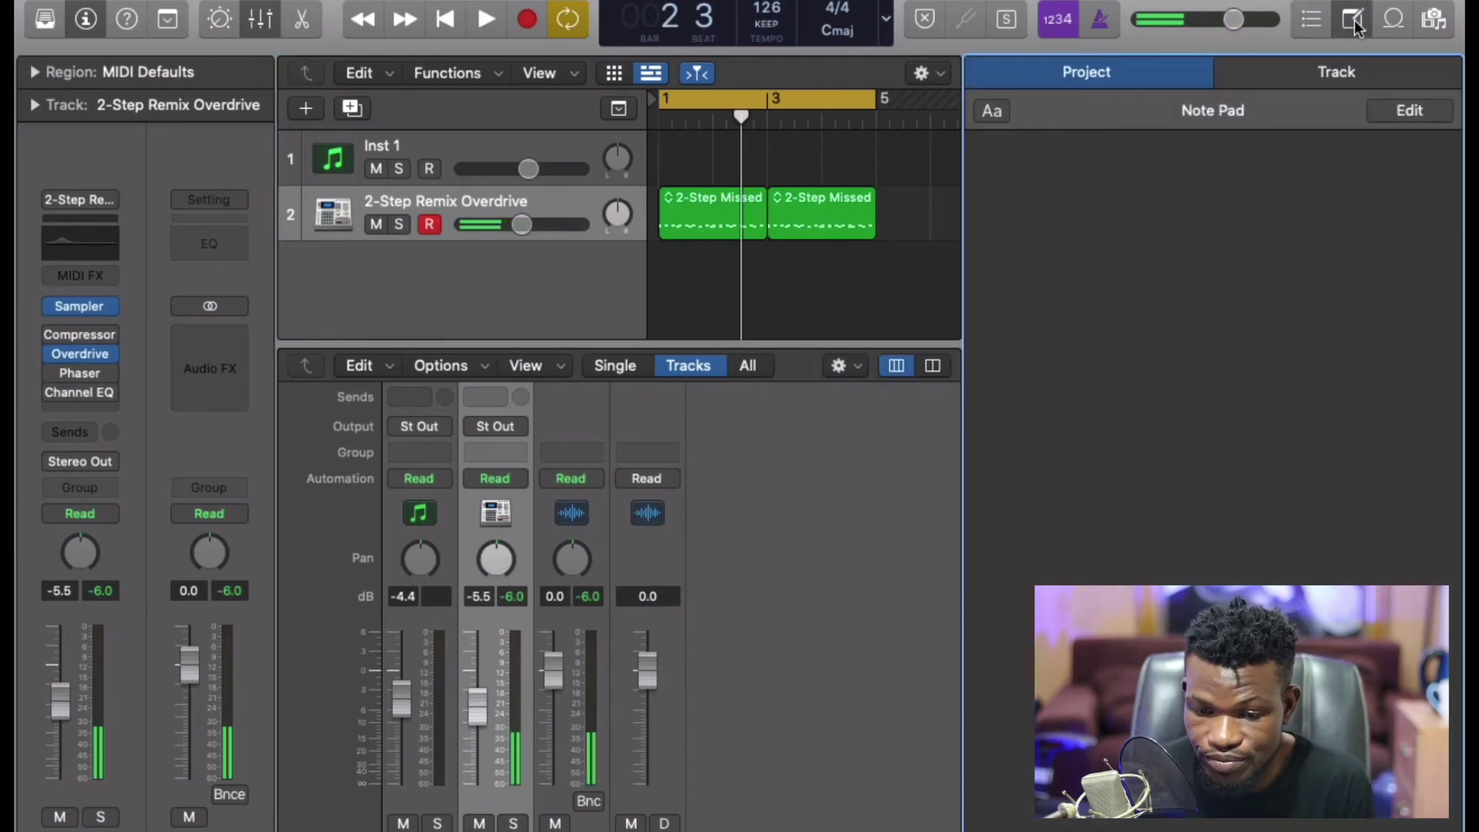
left_click(1301, 195)
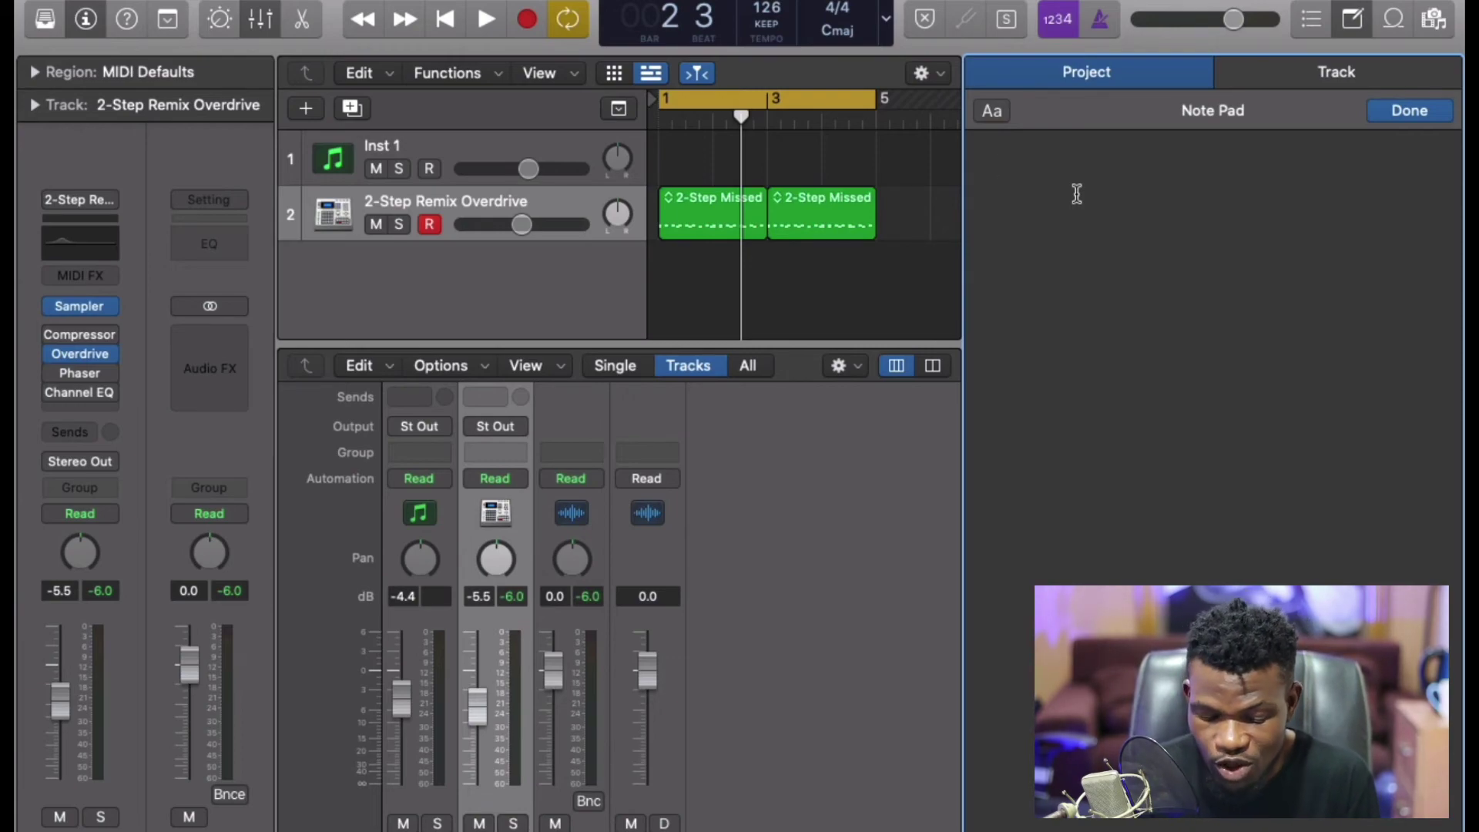
type("okay the")
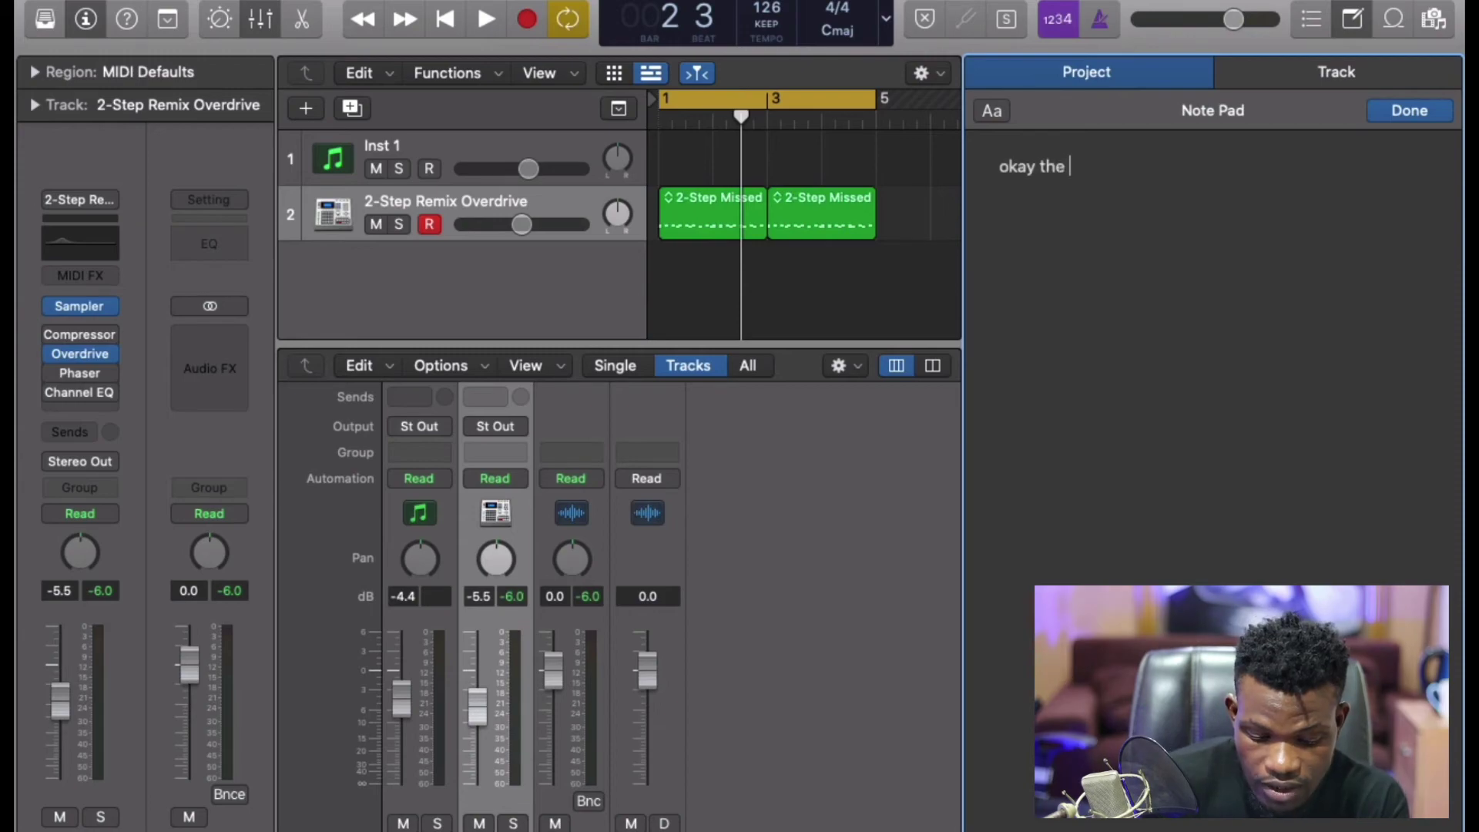
type(" artist ")
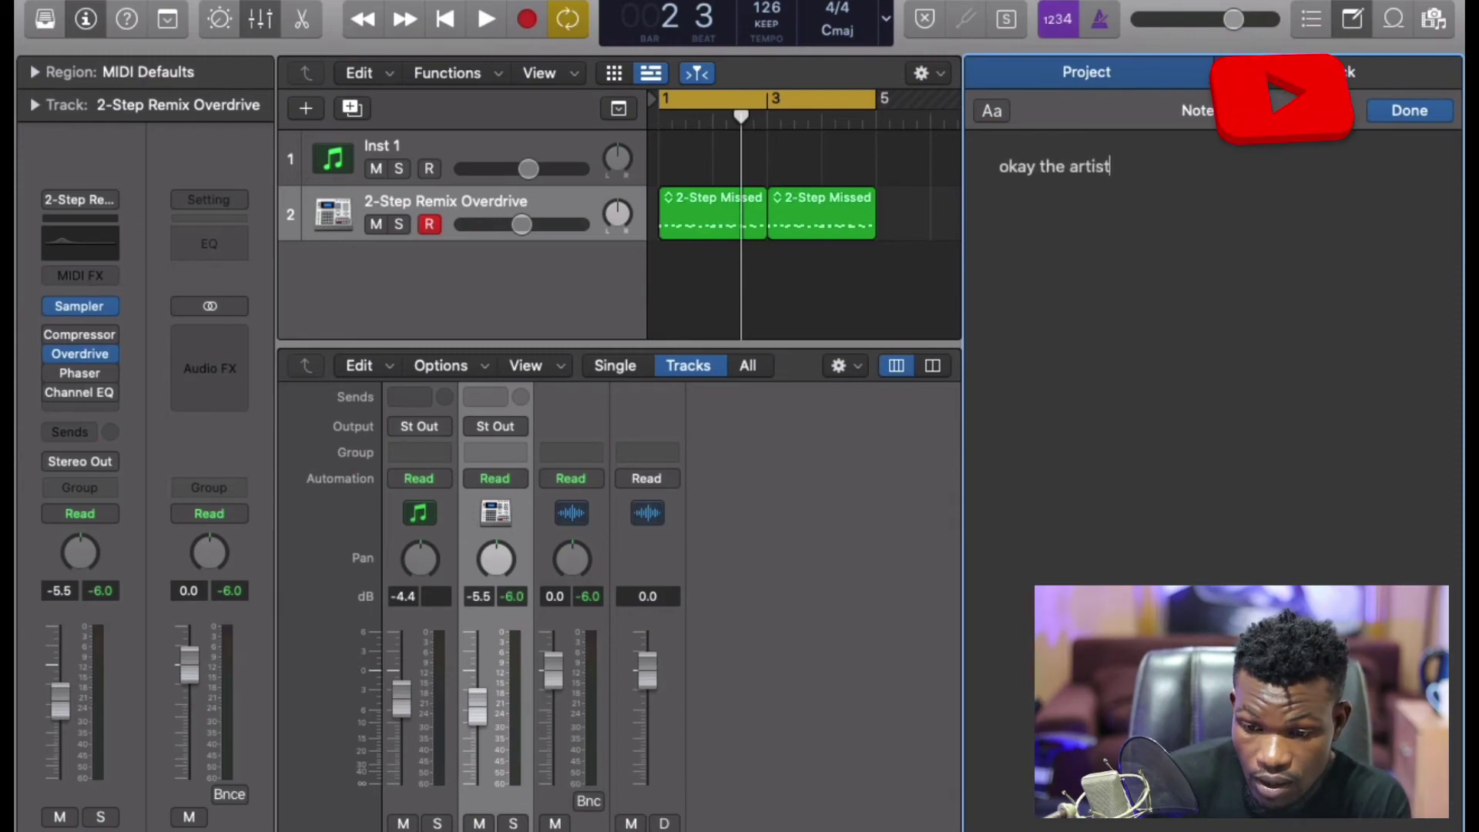
type("want")
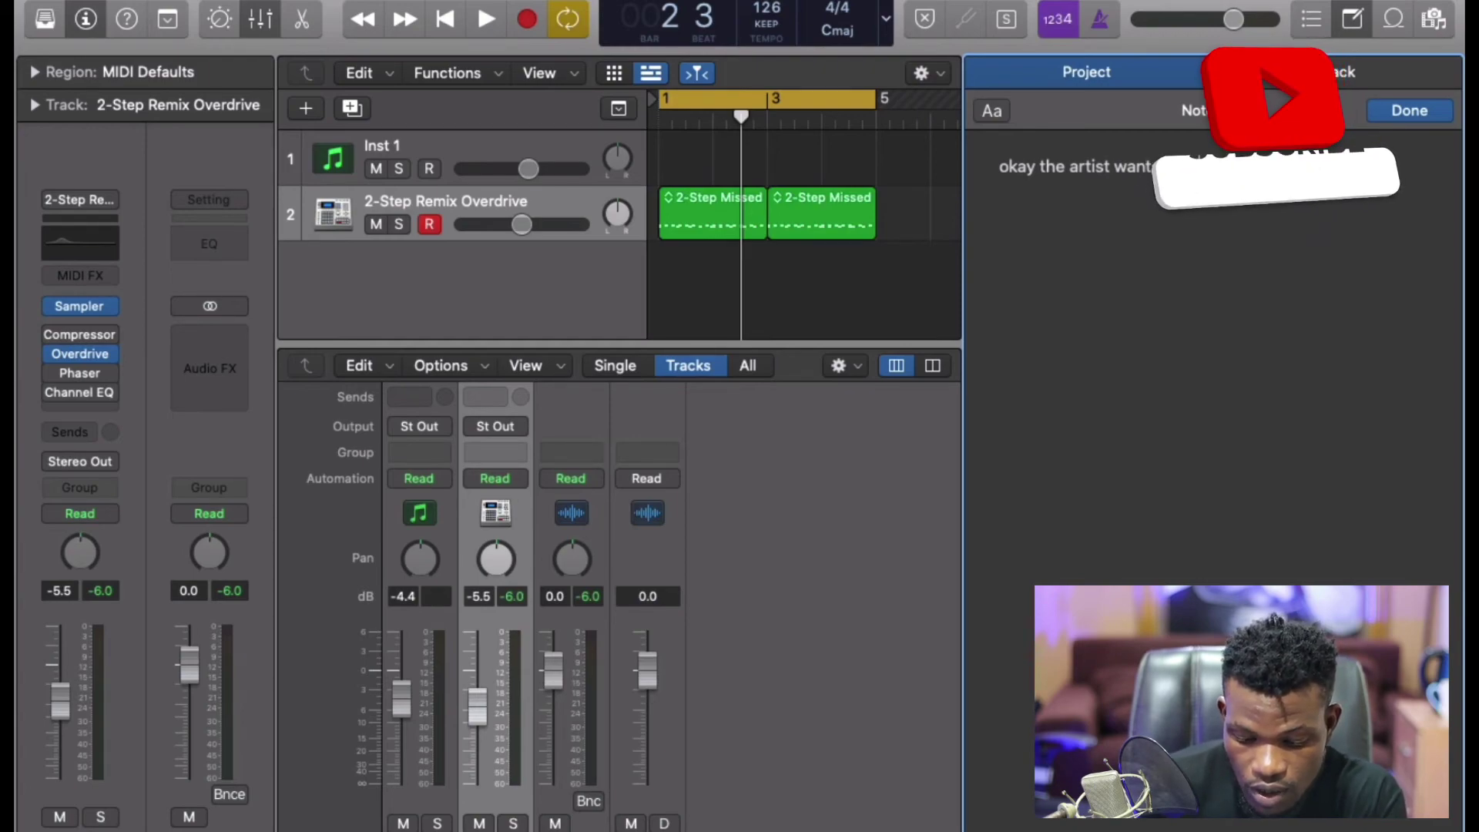
type("s me to increase his voice.")
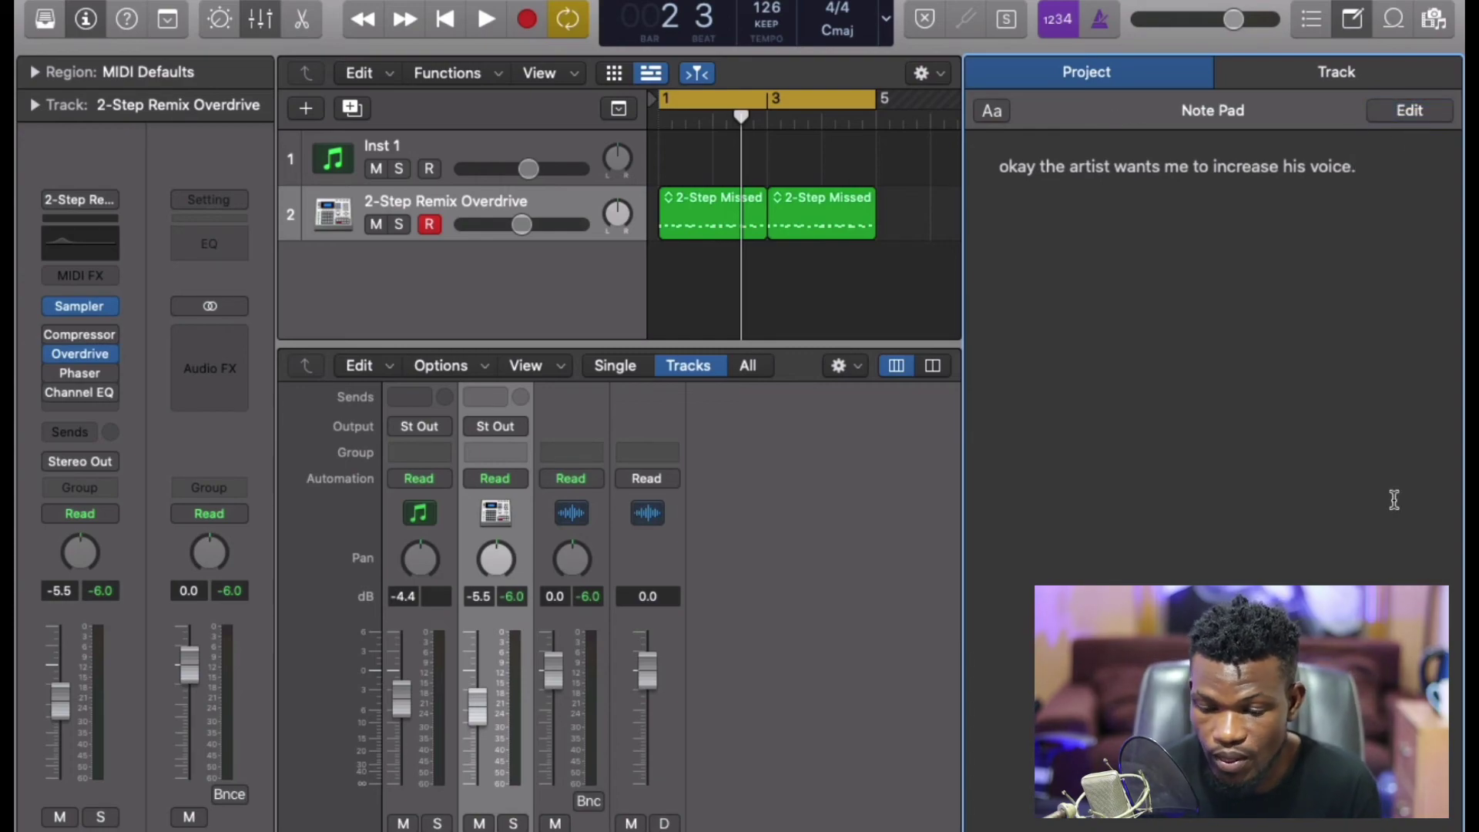
Switch to the List Editors and back to the project note pad to check the note, and hide the note pad.
left_click(1310, 24)
left_click(1353, 21)
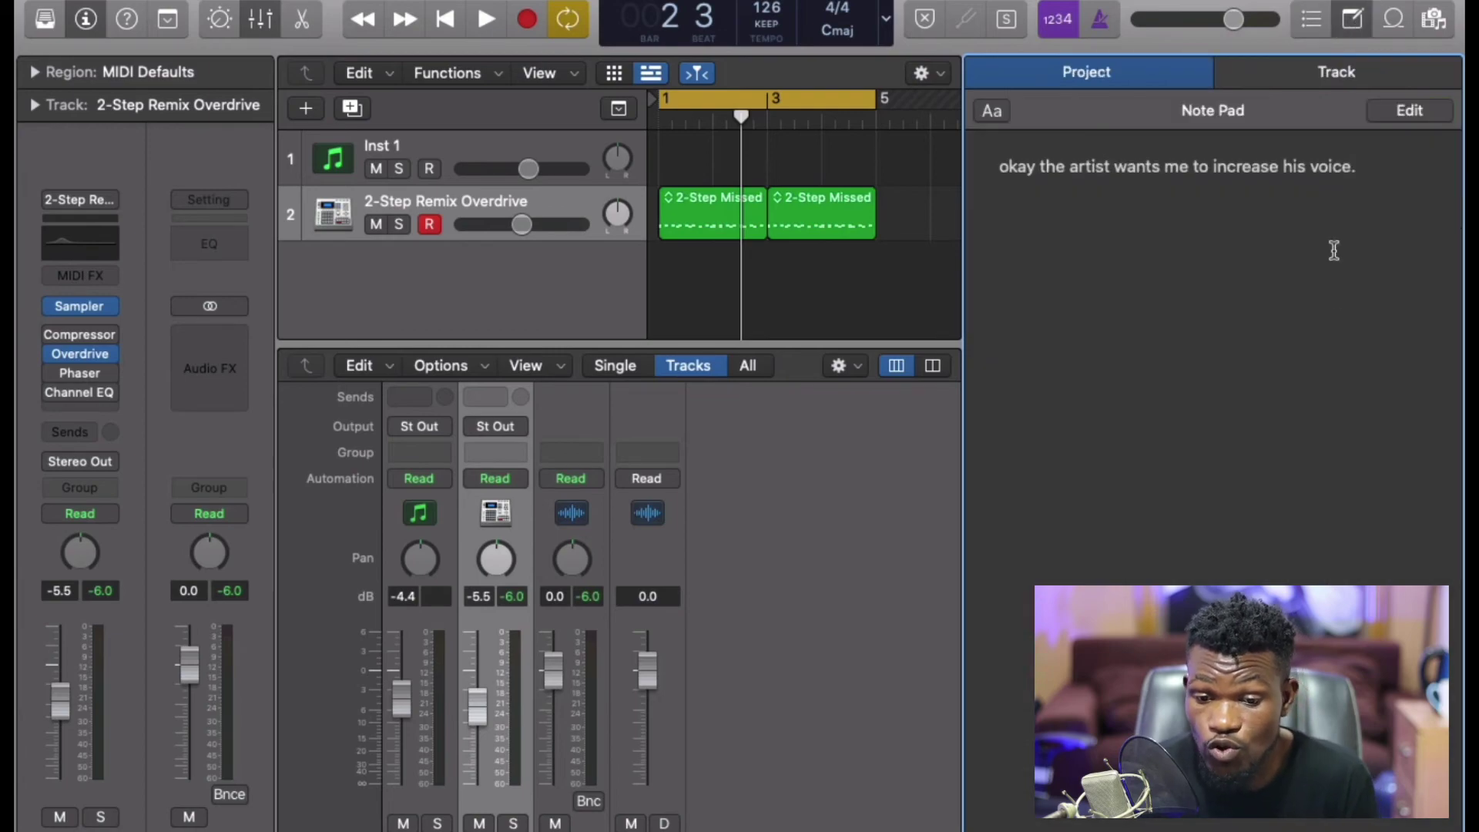
left_click(1354, 20)
Show the Loop Browser and preview the Apple Loop 2-Step Thump Bass 11.
left_click(1397, 20)
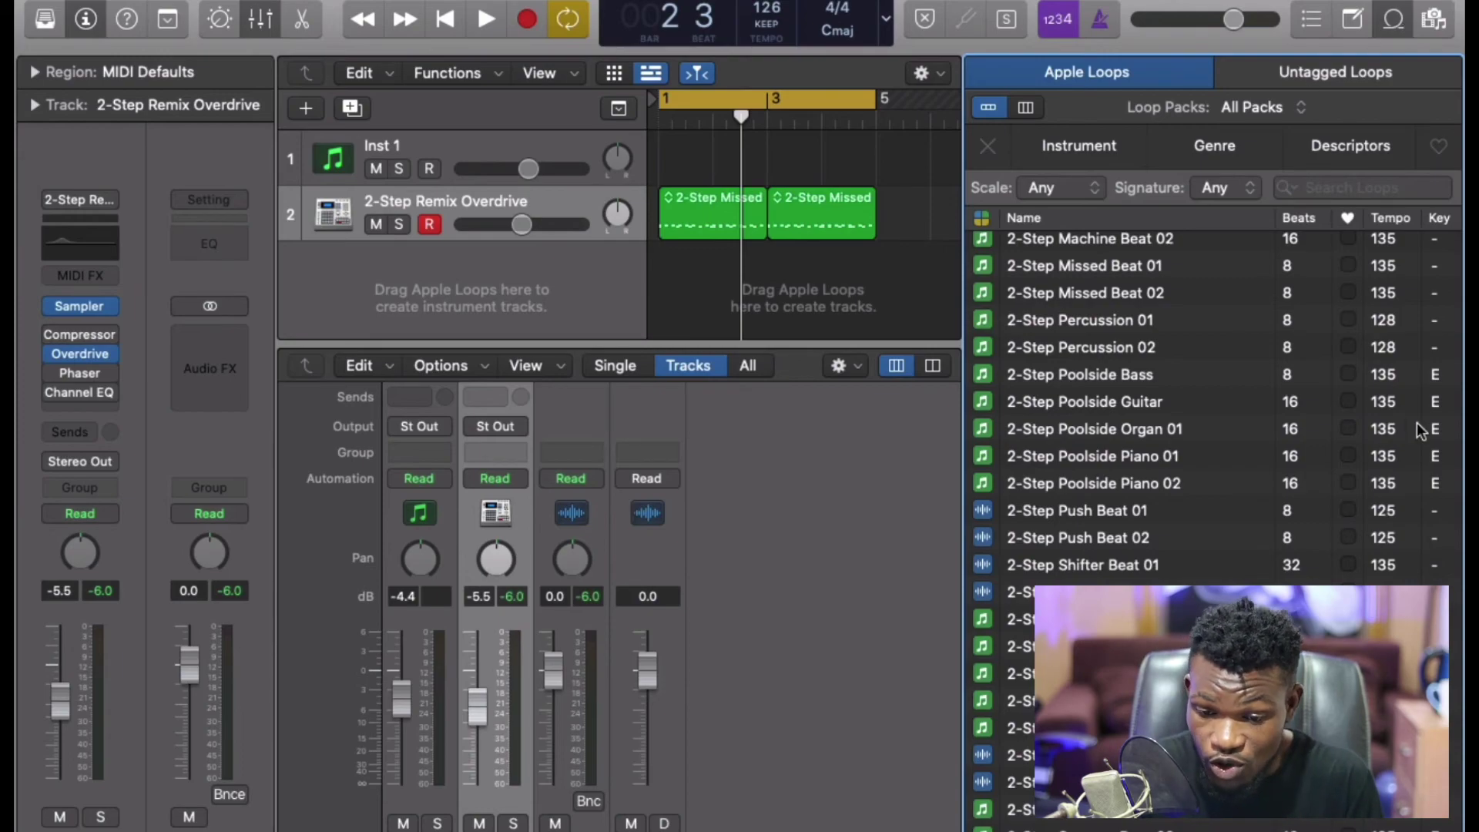
scroll(1262, 495, "down", 15)
left_click(1103, 474)
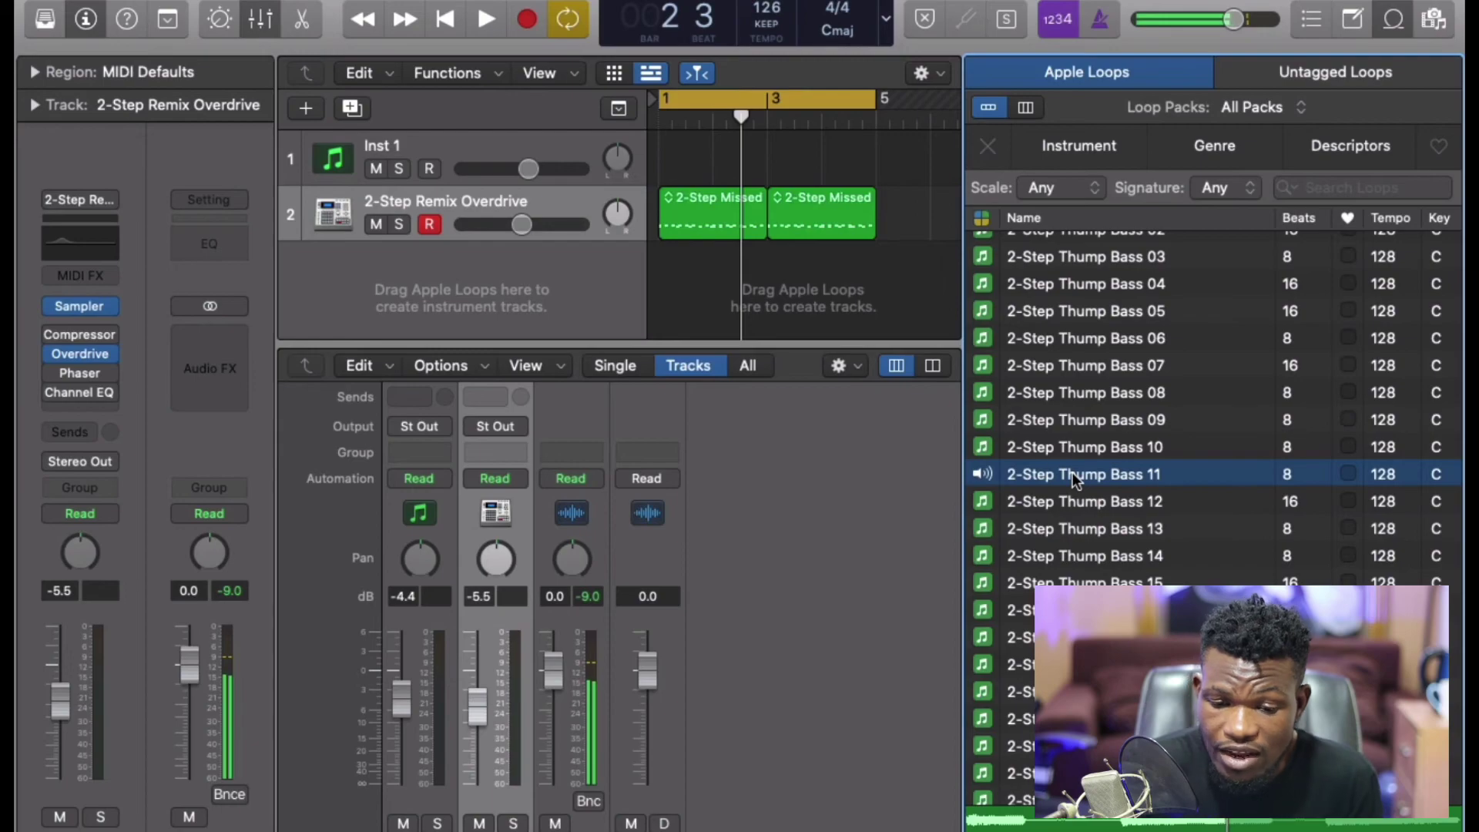
Add the loop 2-Step Thump Bass 11 on a new track at bar 1 and again at bar 3, and hide the Loop Browser.
left_click_drag(1072, 473, 665, 272)
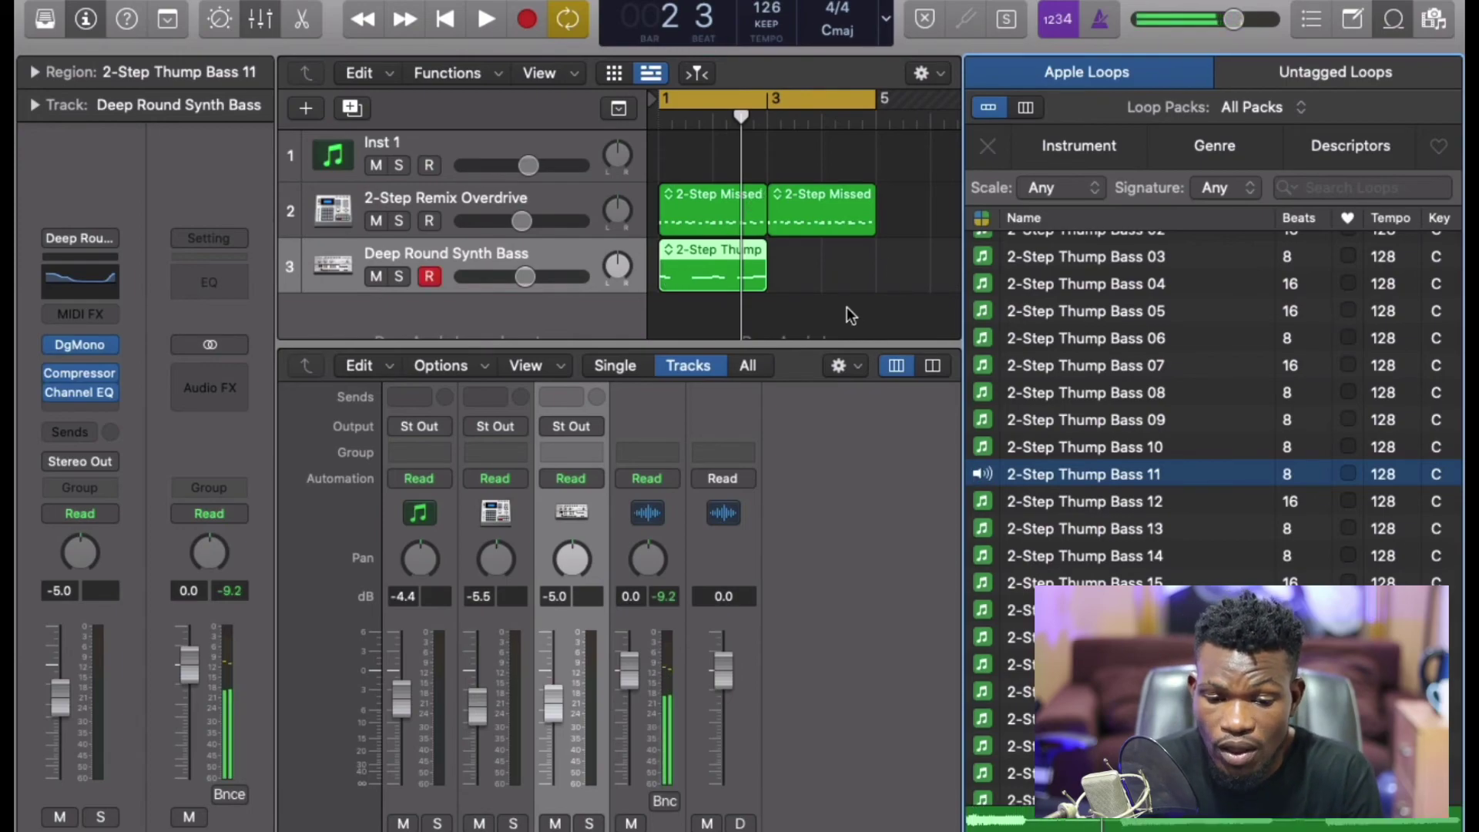
left_click_drag(1025, 472, 763, 258)
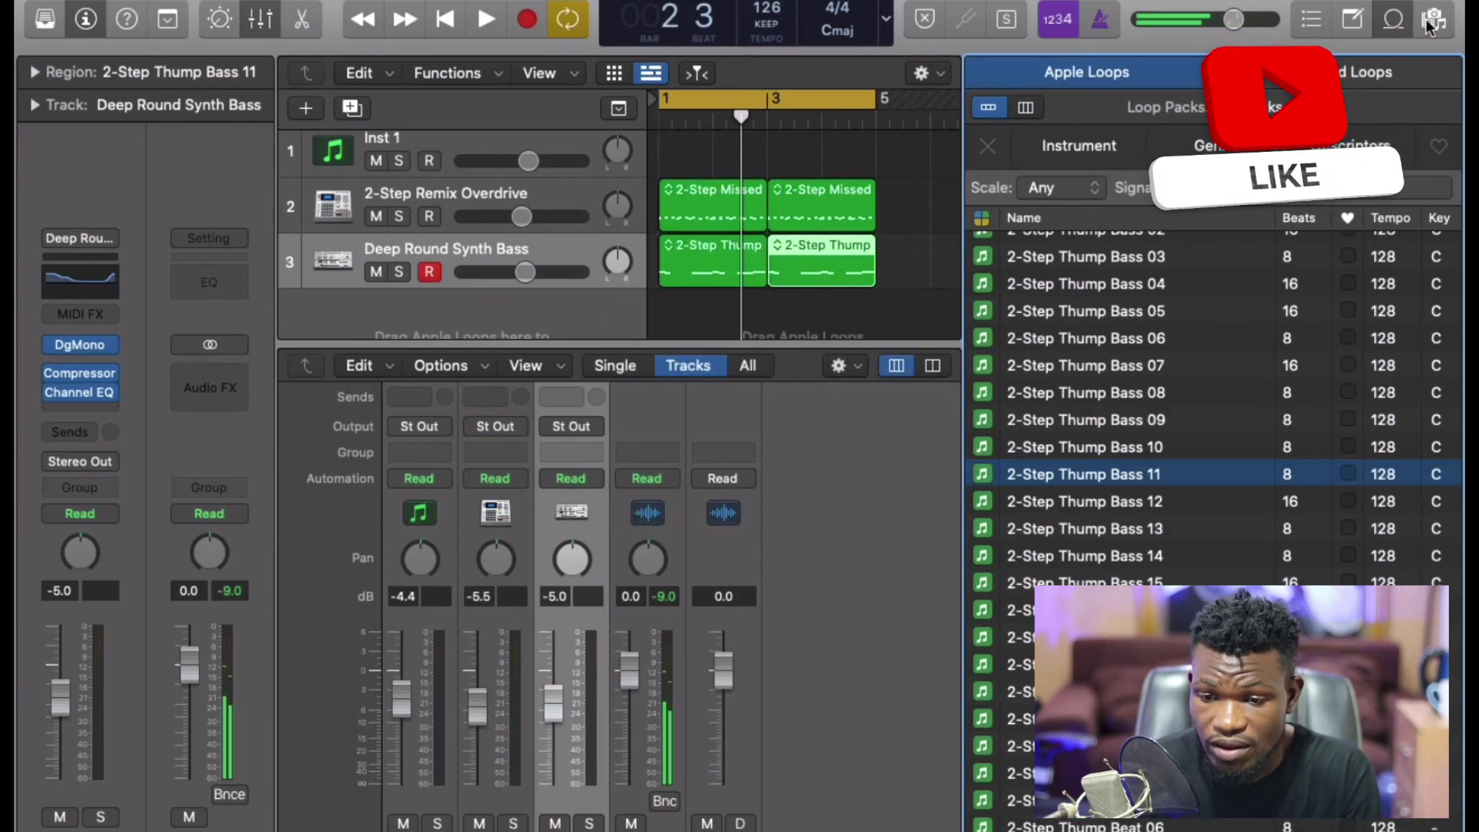
left_click(1397, 20)
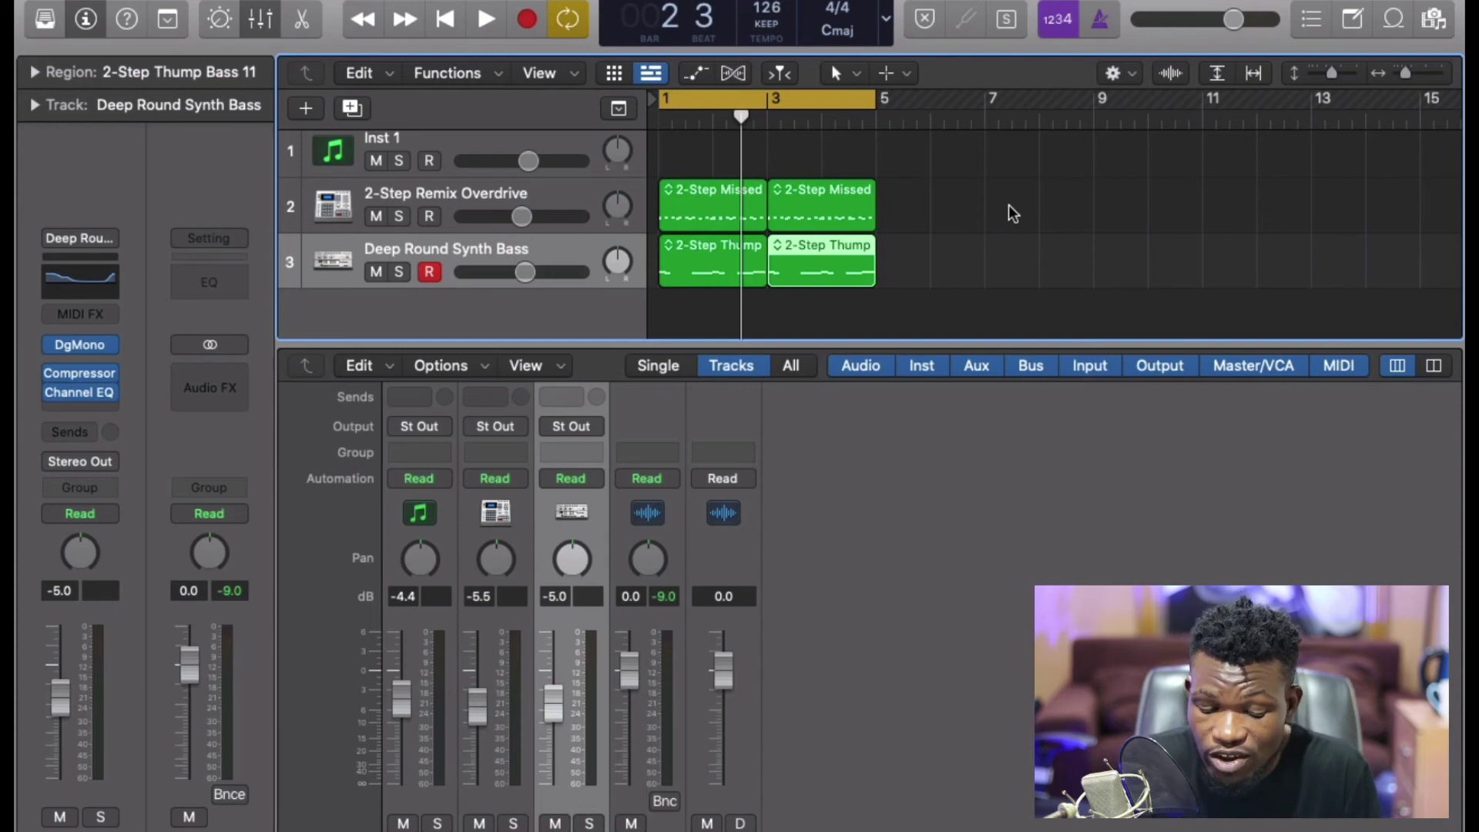
Hide the mixer and play the cycled drum and bass loops together for a few bars.
key("x")
key("space")
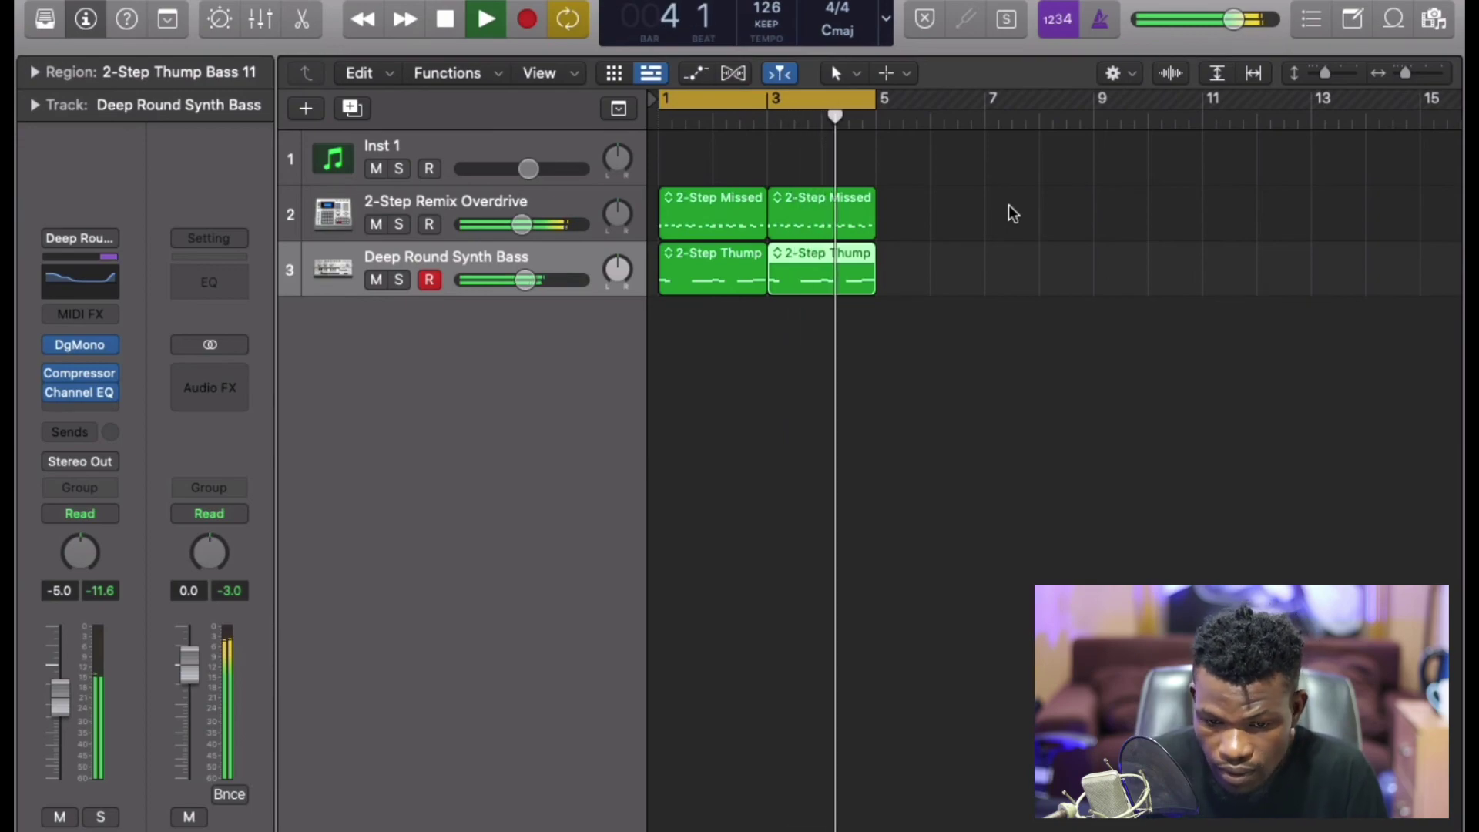
key("space")
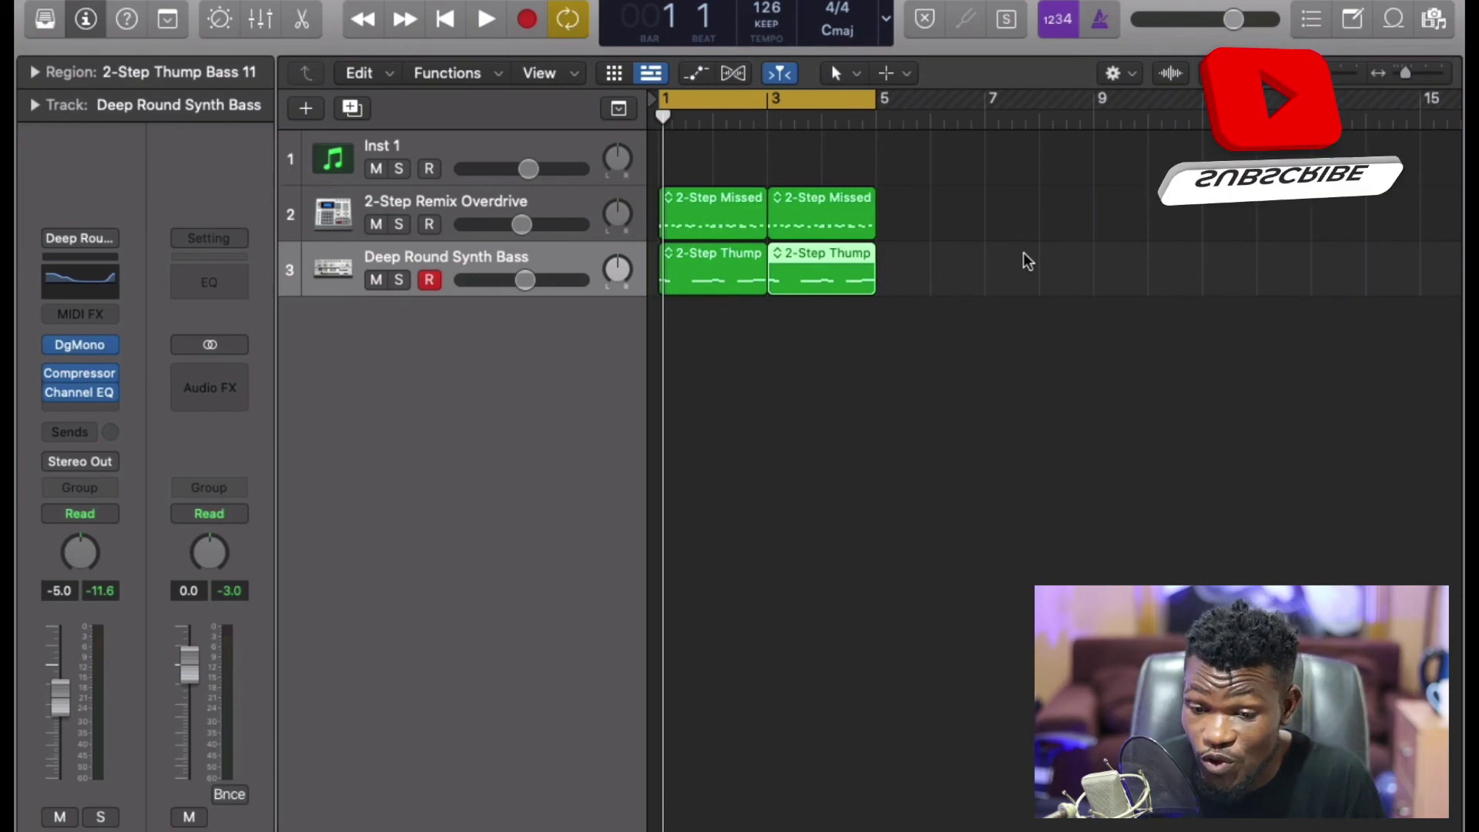
Show and hide the project's audio file browser, and grant the Media Browser access to photos.
left_click(1427, 26)
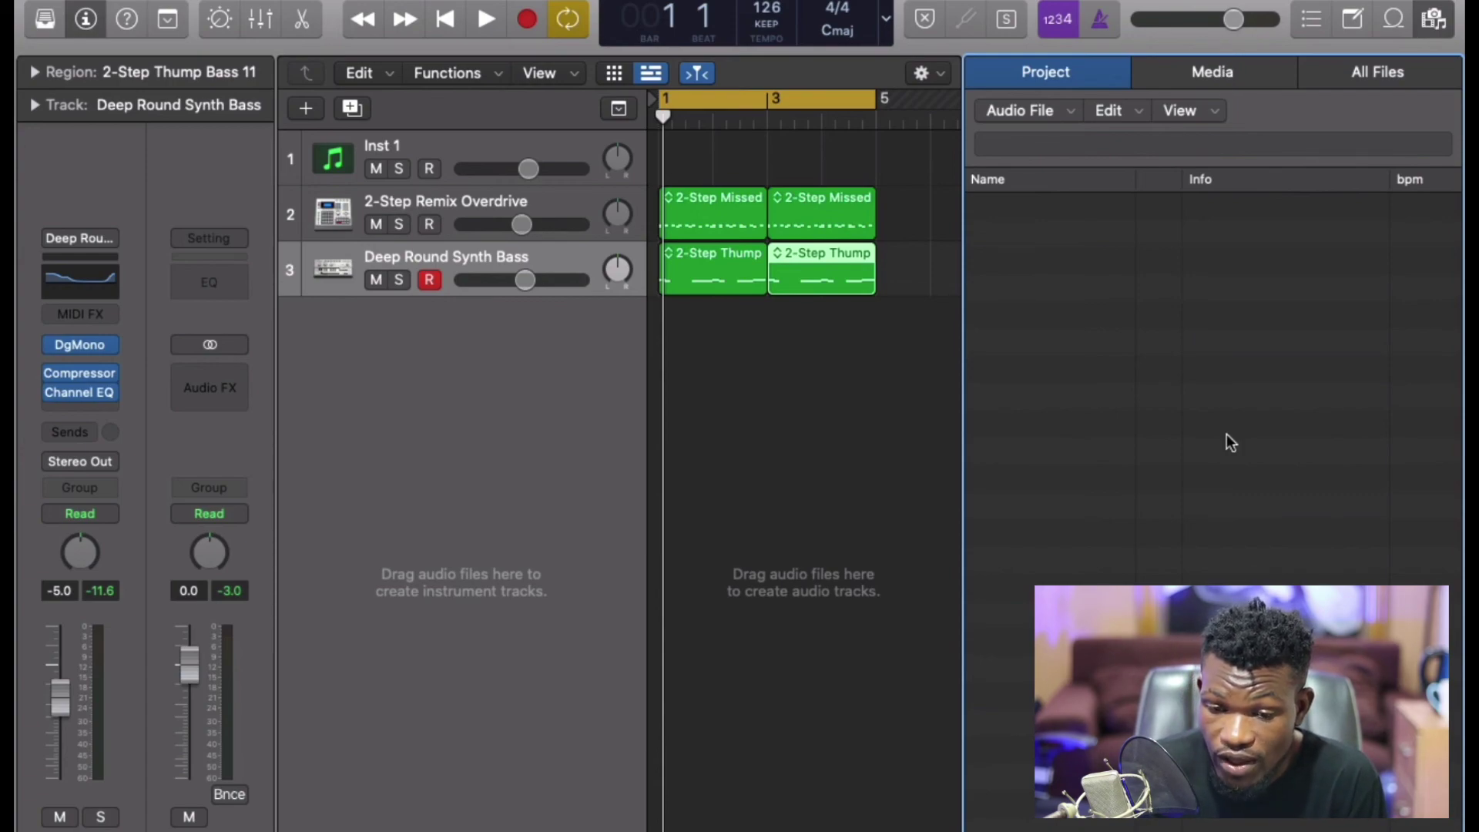
key("f")
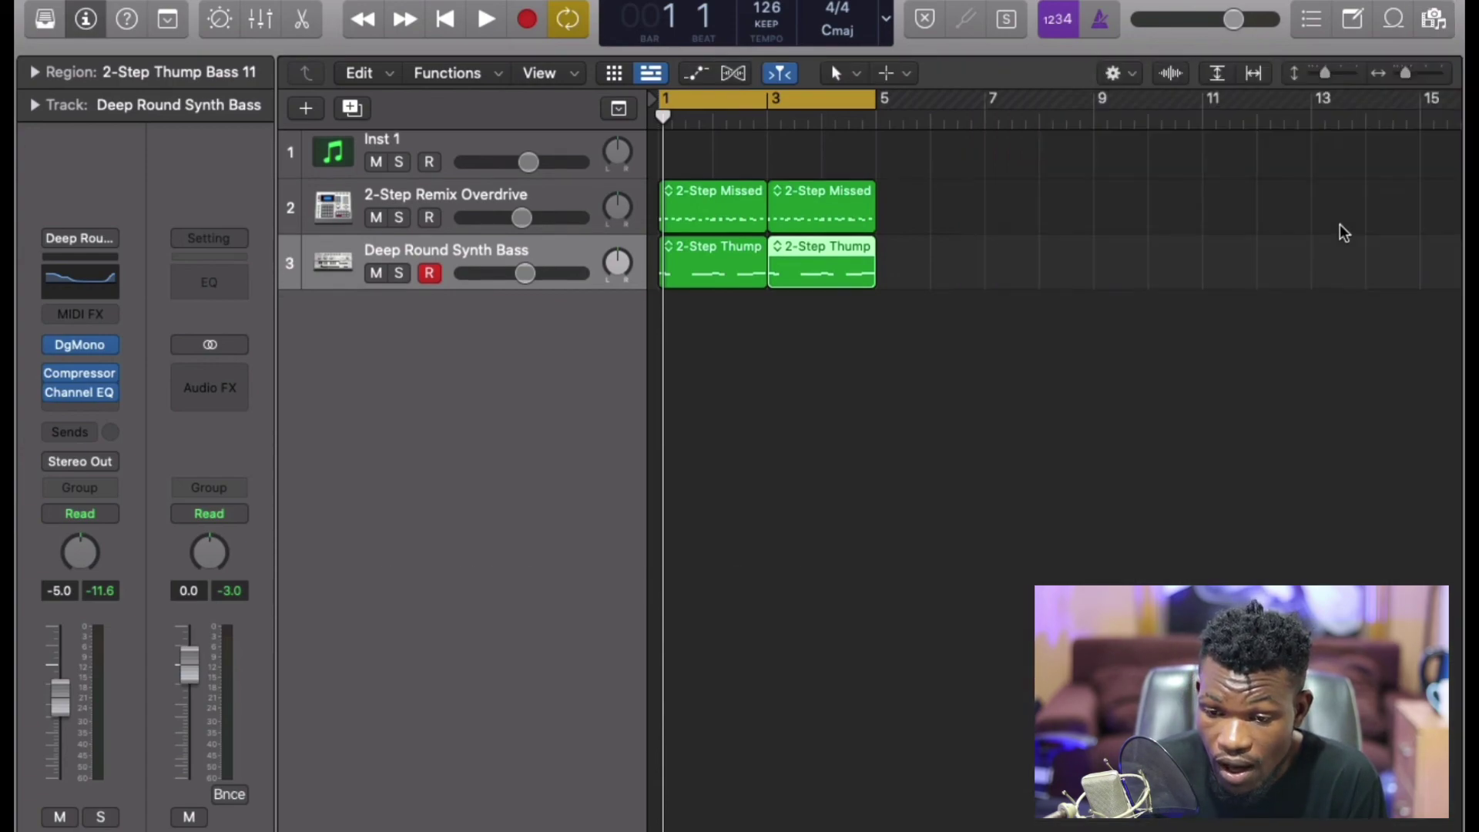
left_click(1427, 21)
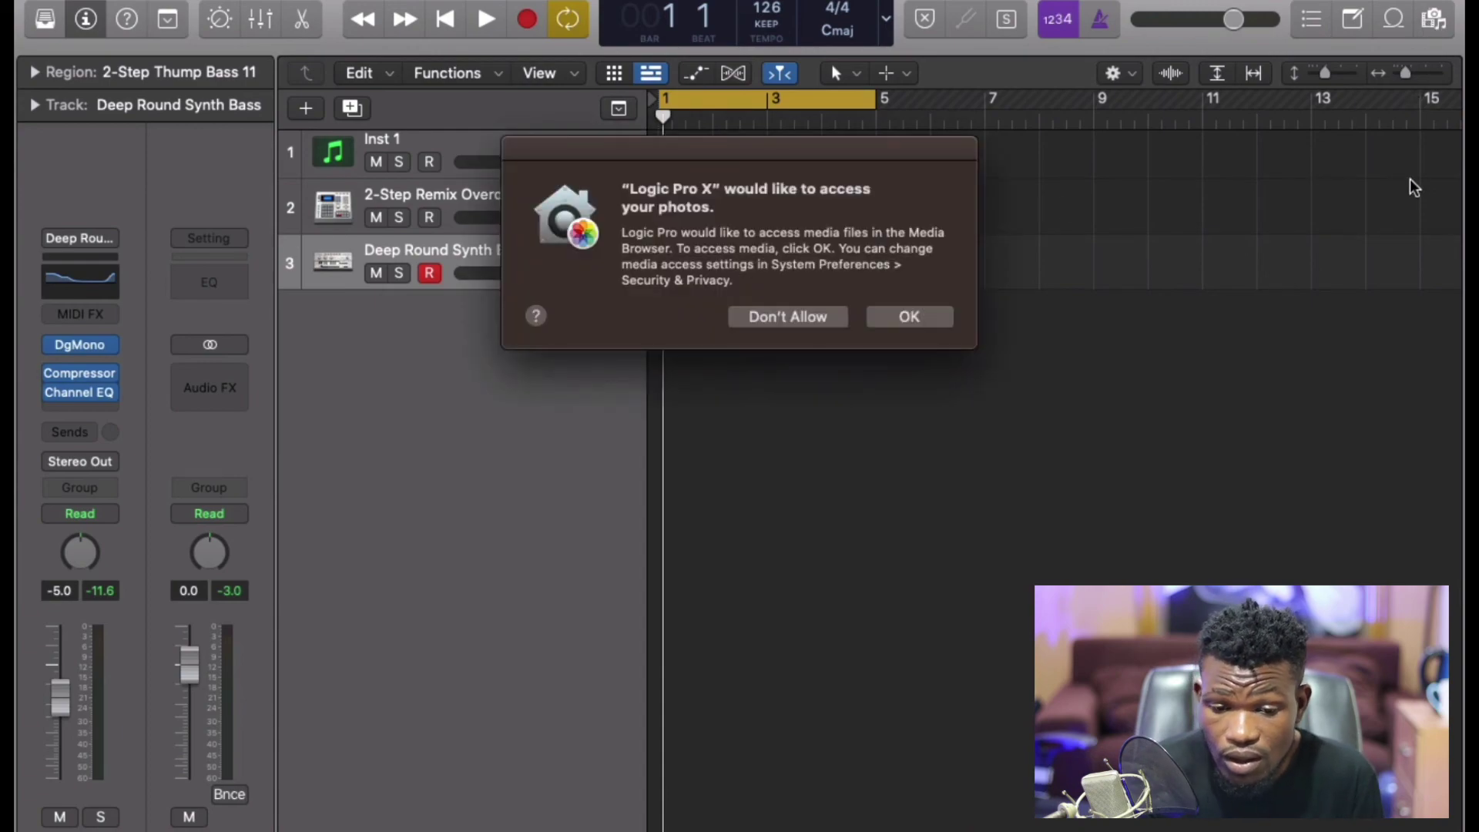
left_click(874, 313)
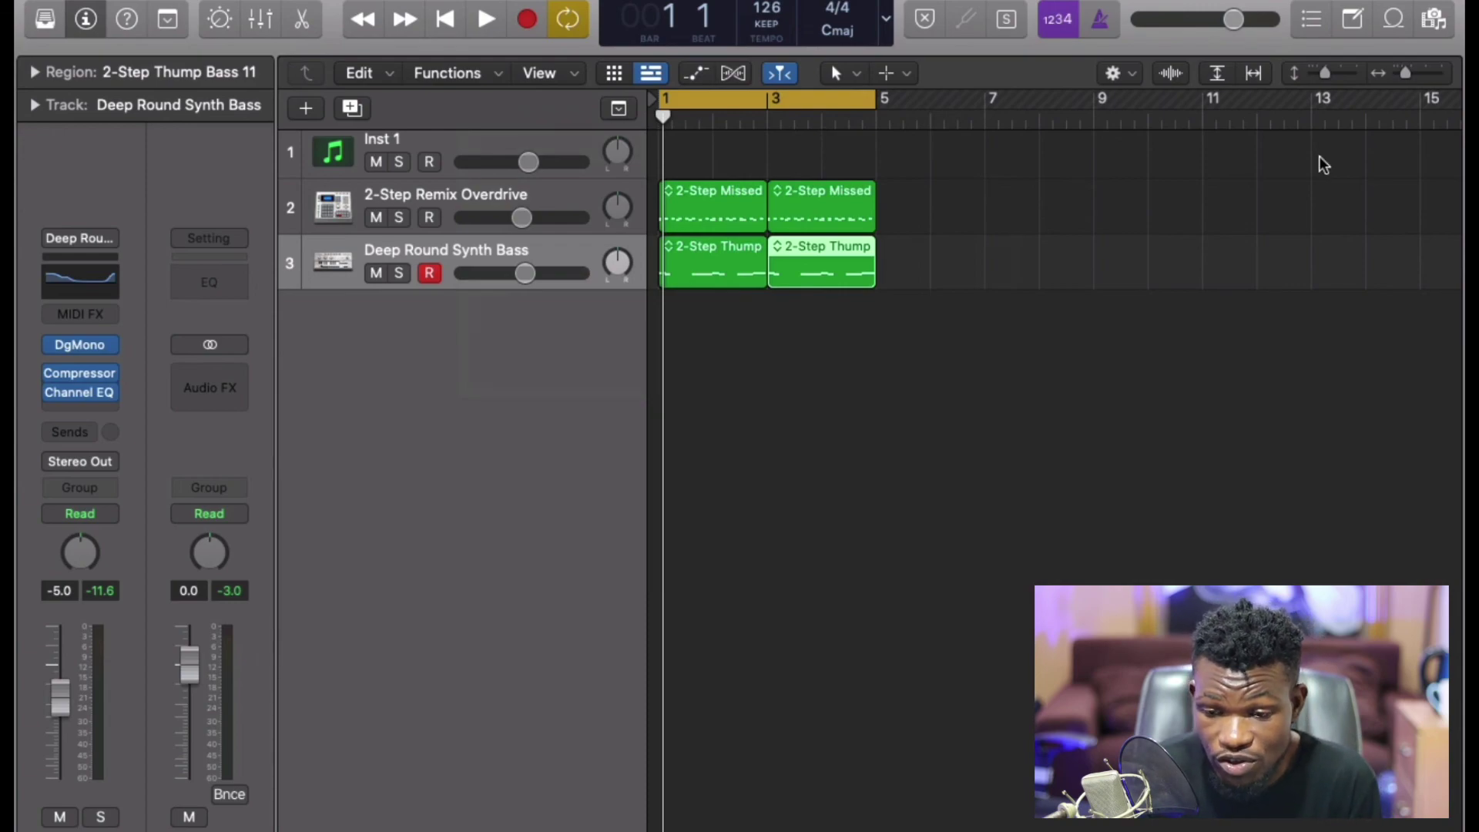
View the audio and movie sources in the Media browser, hide the browser, and deselect the region.
left_click(1433, 20)
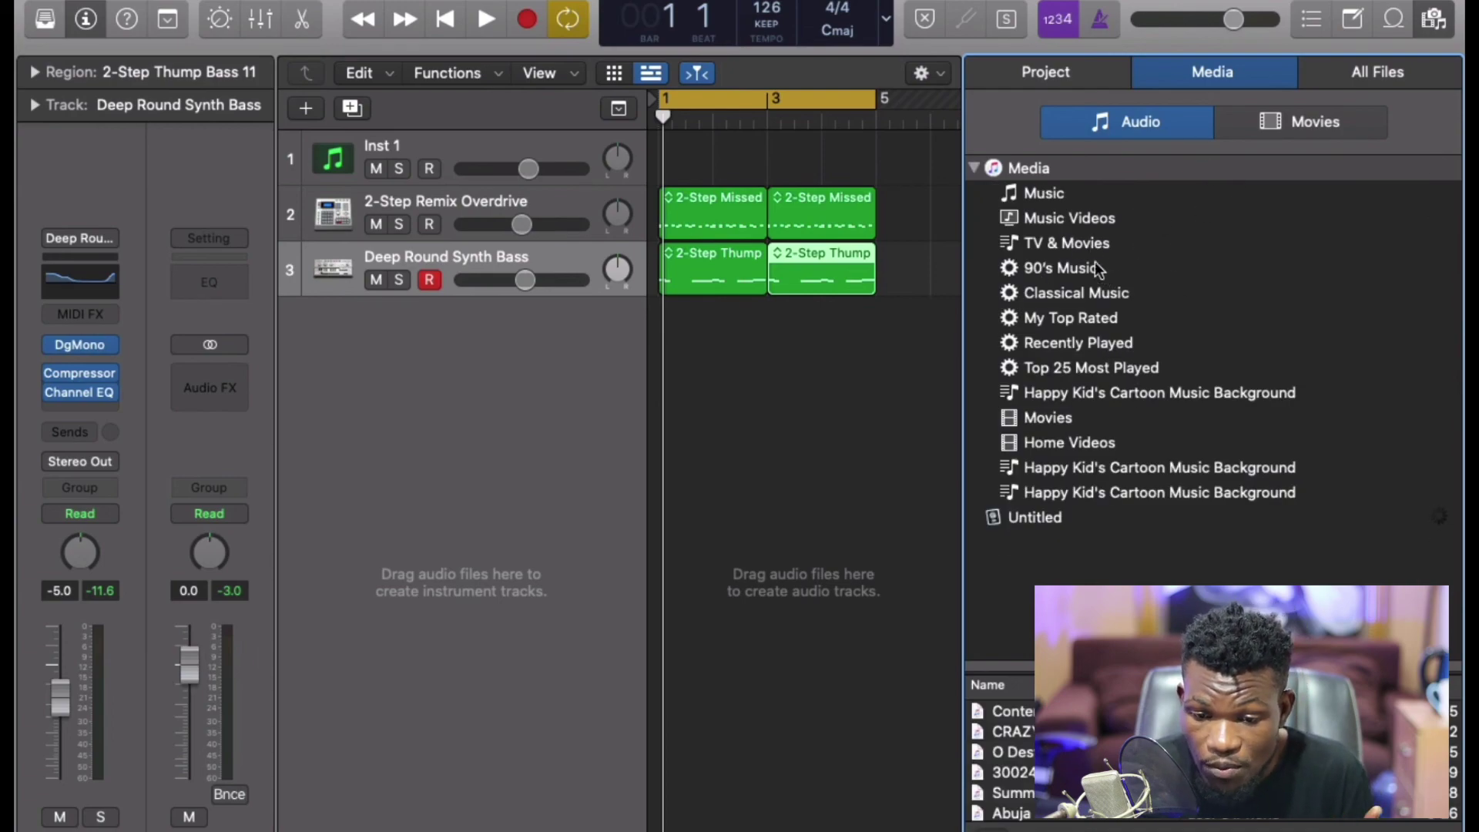
left_click(1288, 122)
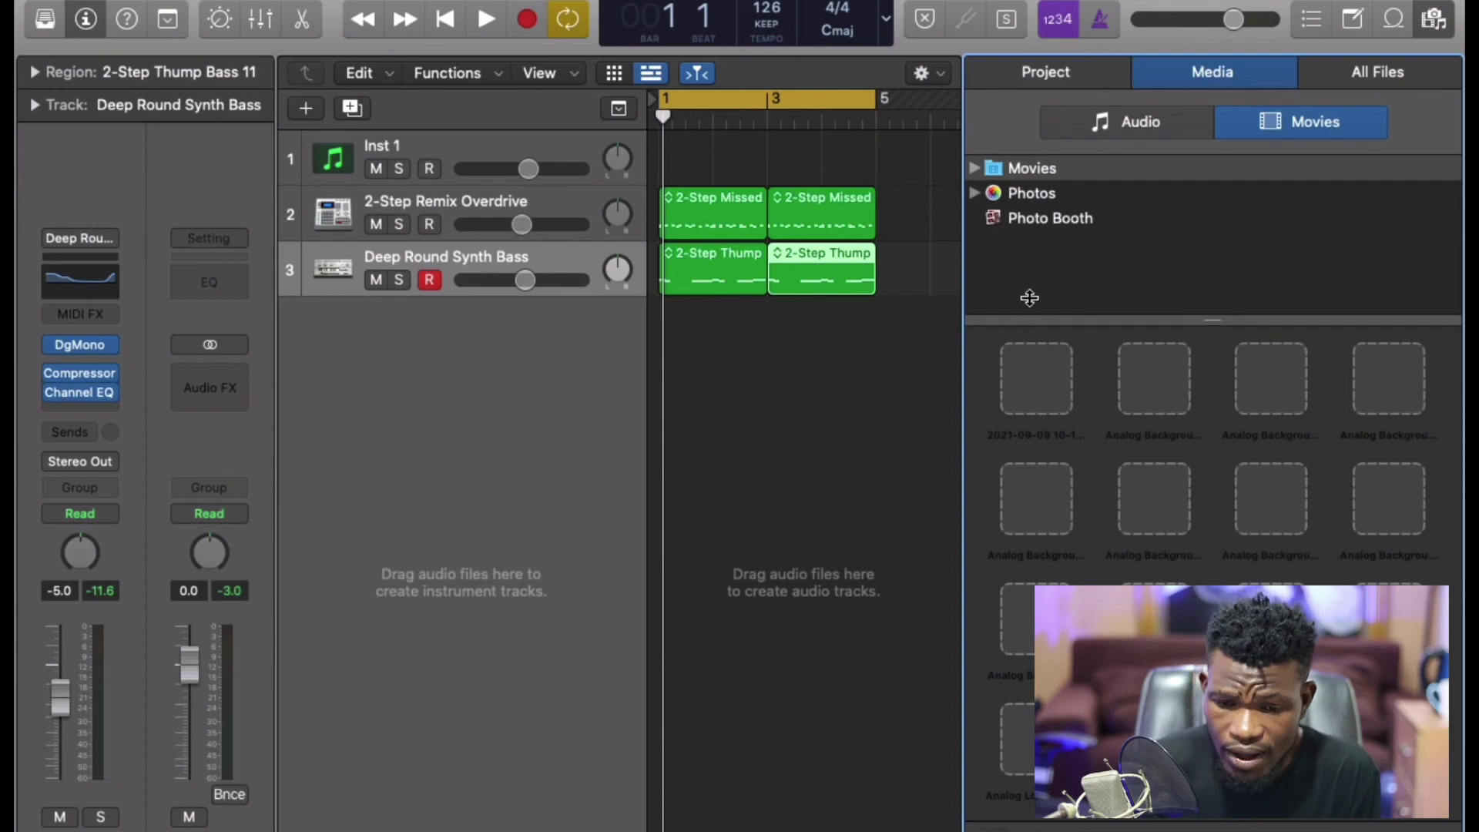
left_click(1434, 20)
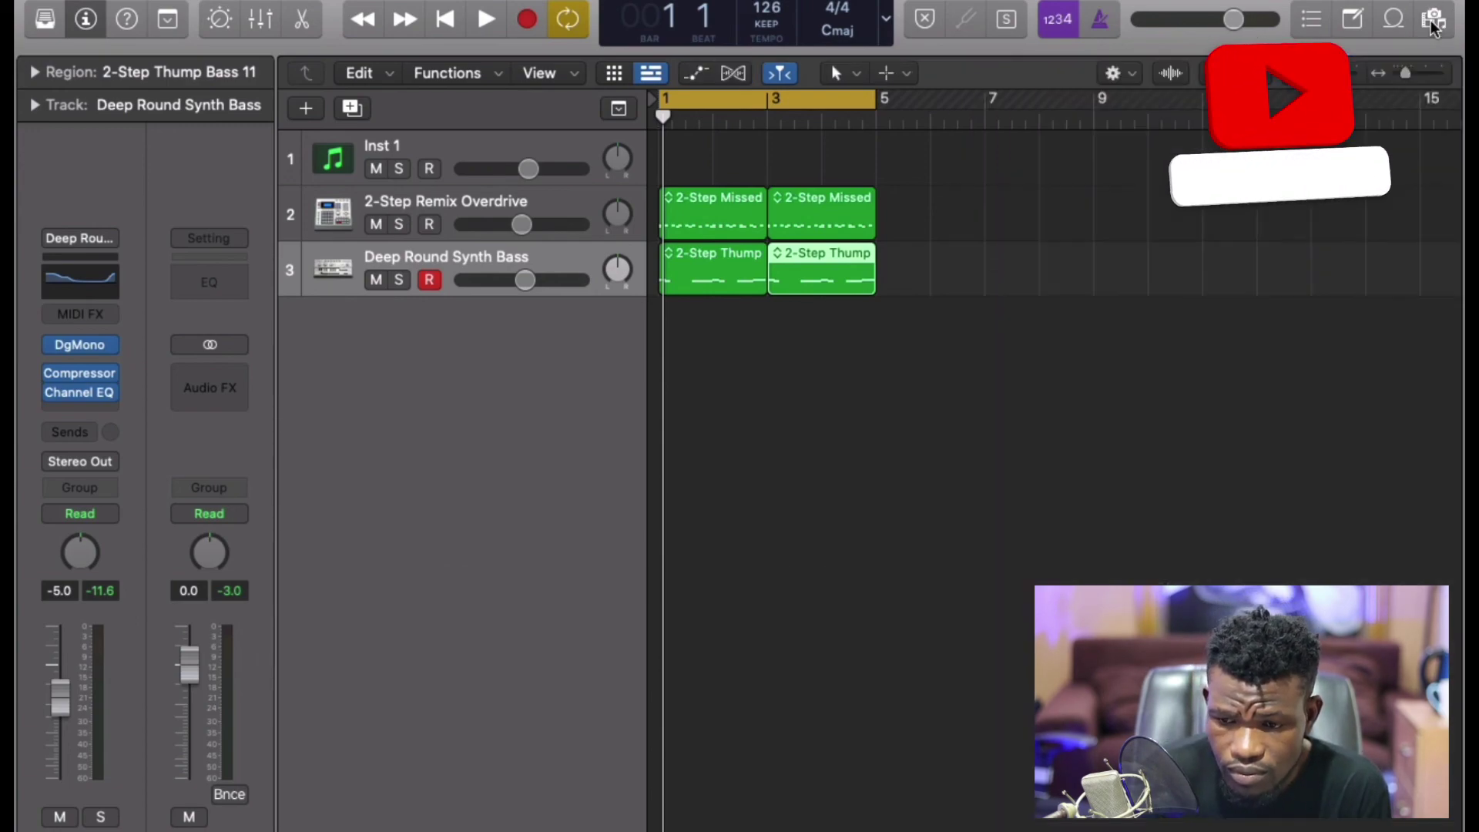
left_click(913, 436)
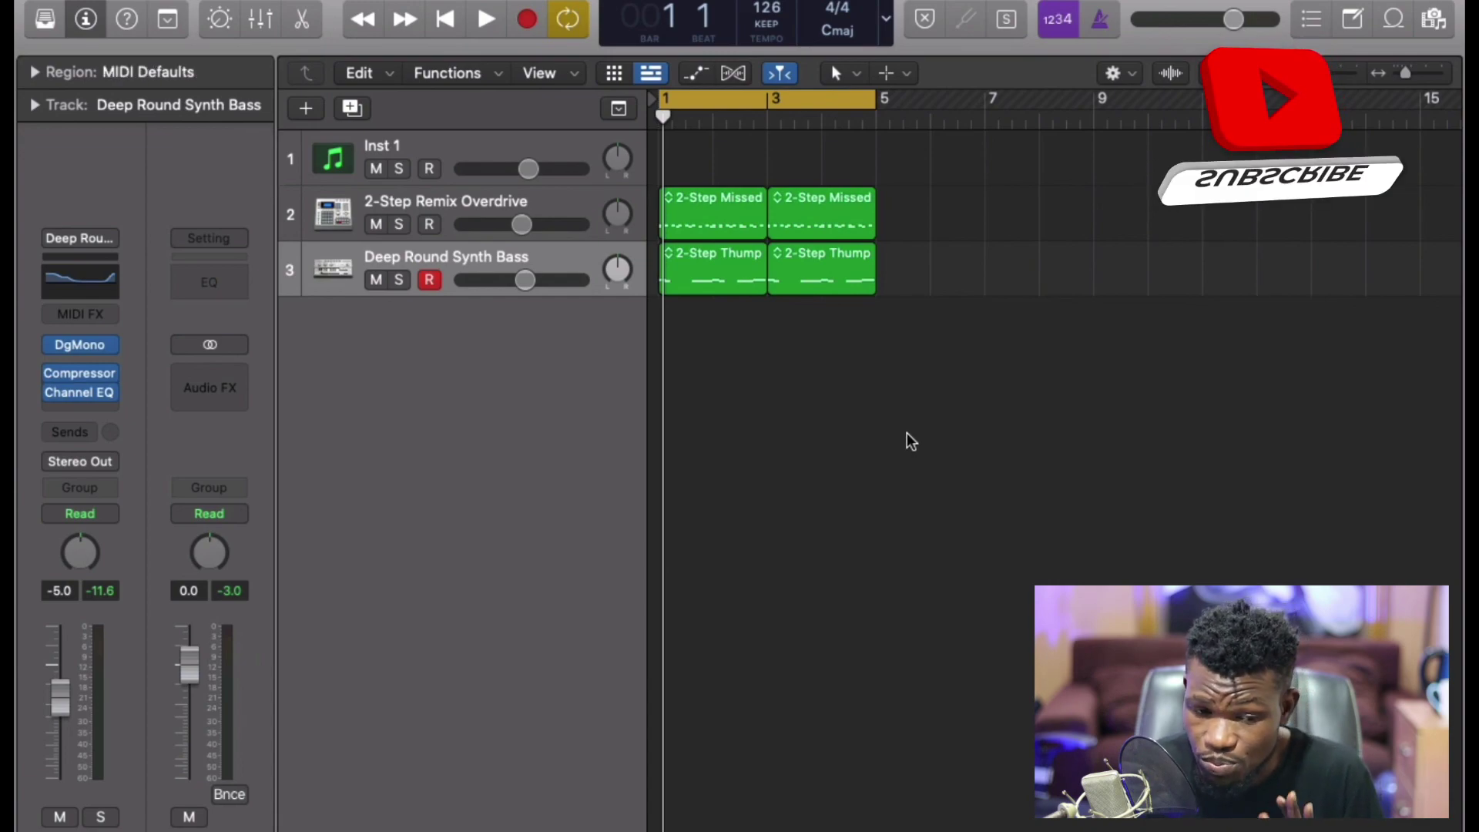
Expand the Region inspector to show the MIDI defaults, and look over the available file commands without choosing one.
left_click(34, 73)
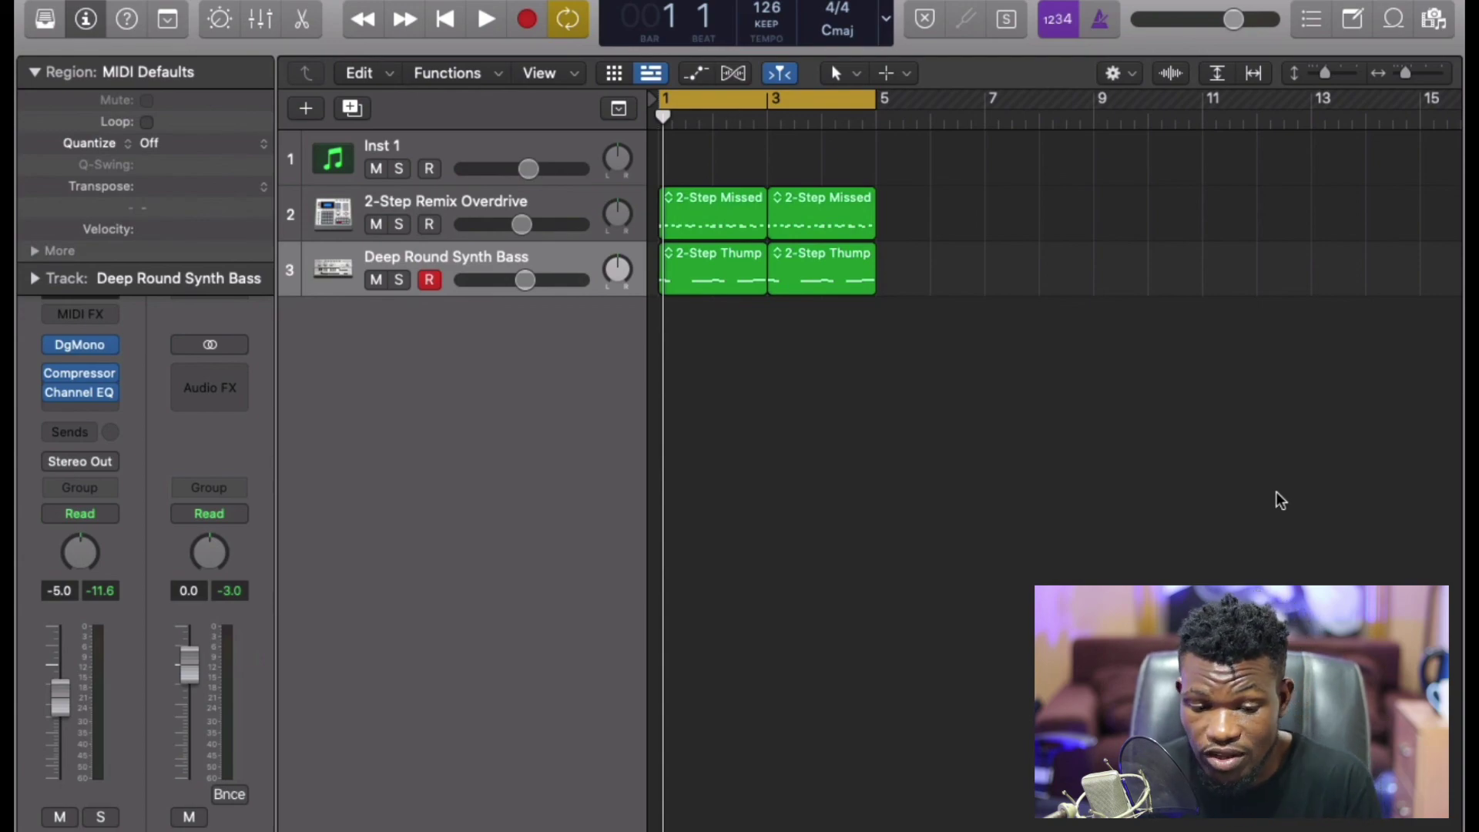
left_click(192, 0)
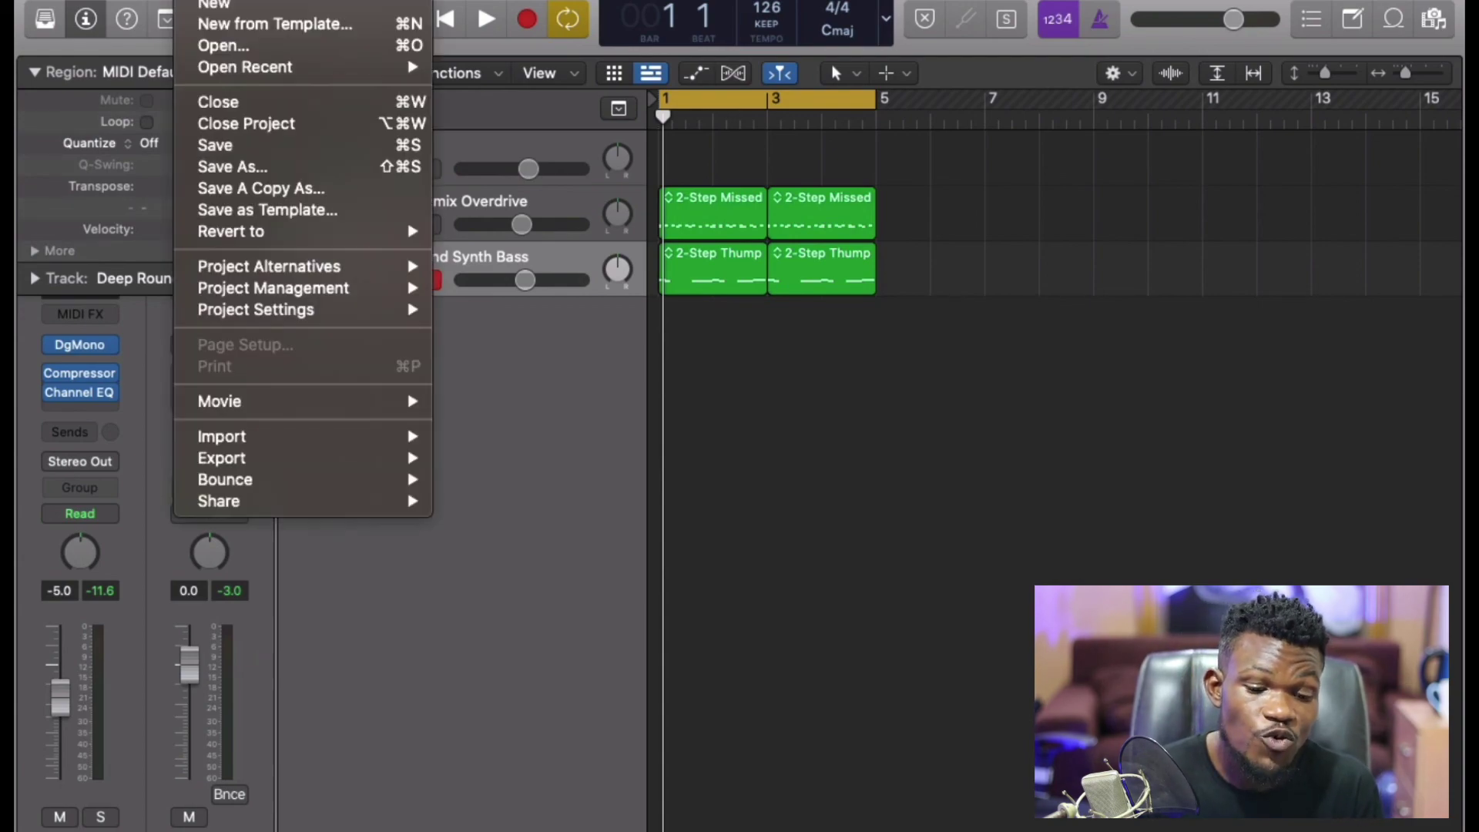
left_click(917, 613)
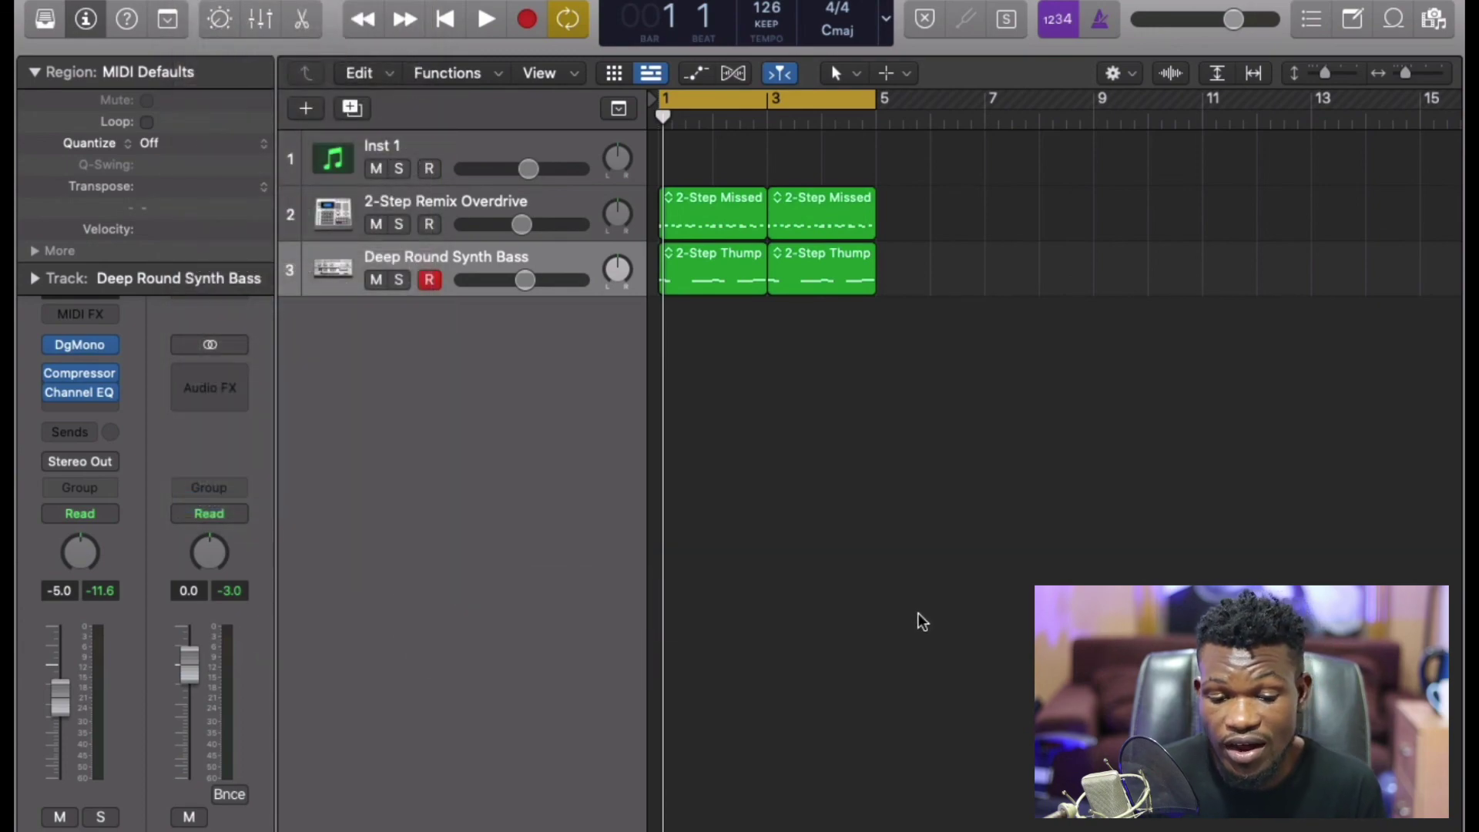